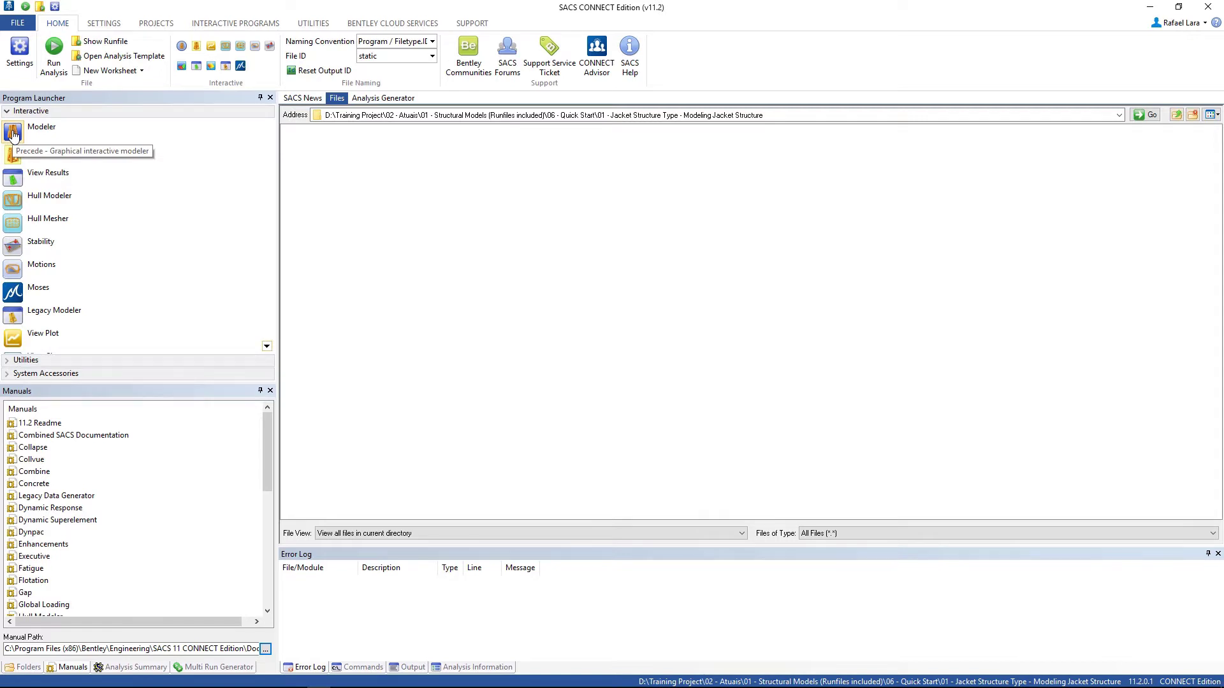
- Launch the Modeler and create a new model with the Structure Definition Wizard, using metric units with kN force
left_click(13, 135)
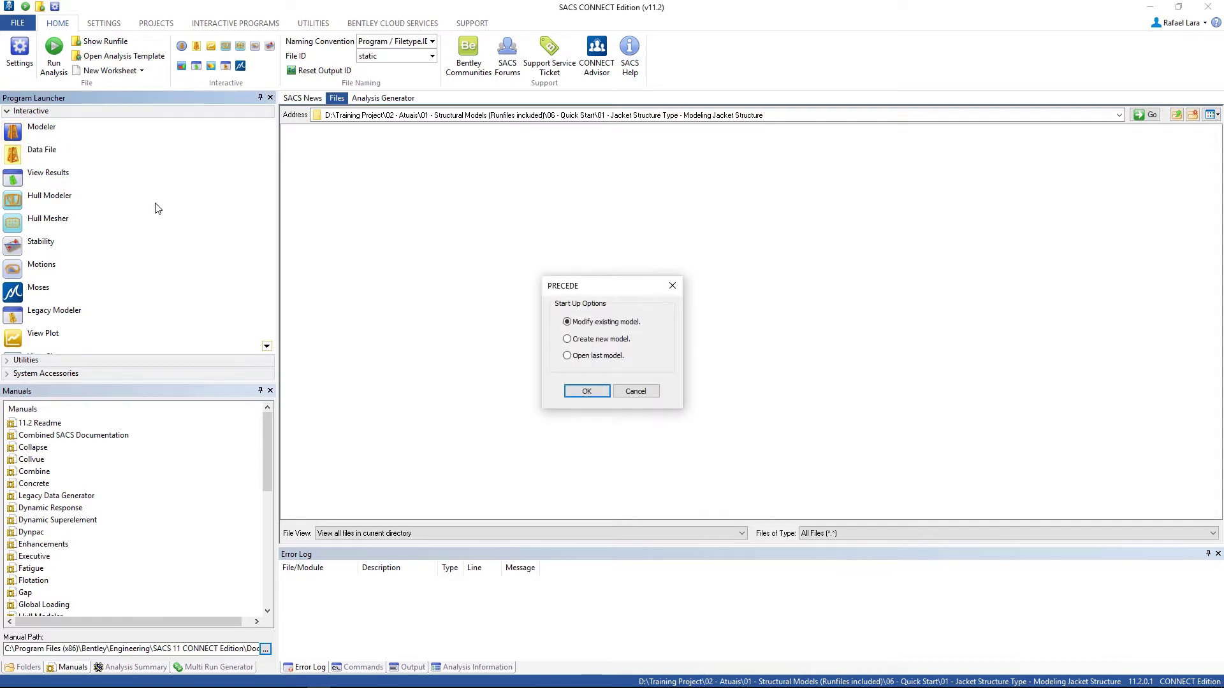
left_click(580, 342)
left_click(587, 391)
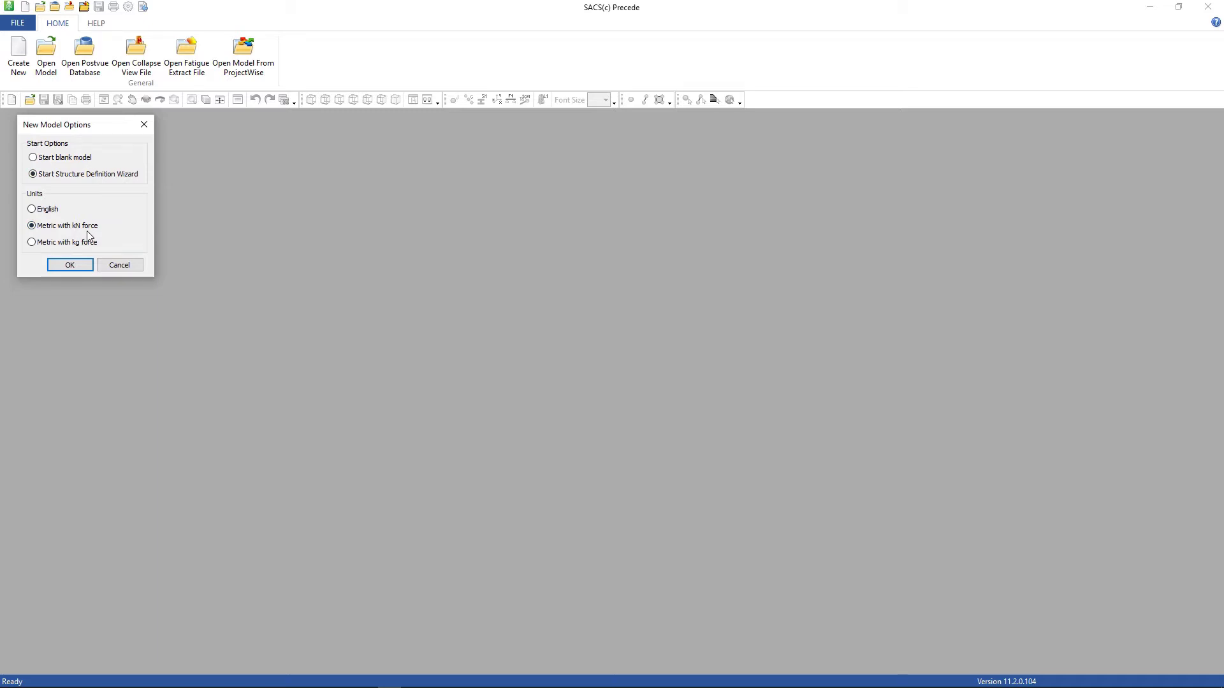
left_click(71, 265)
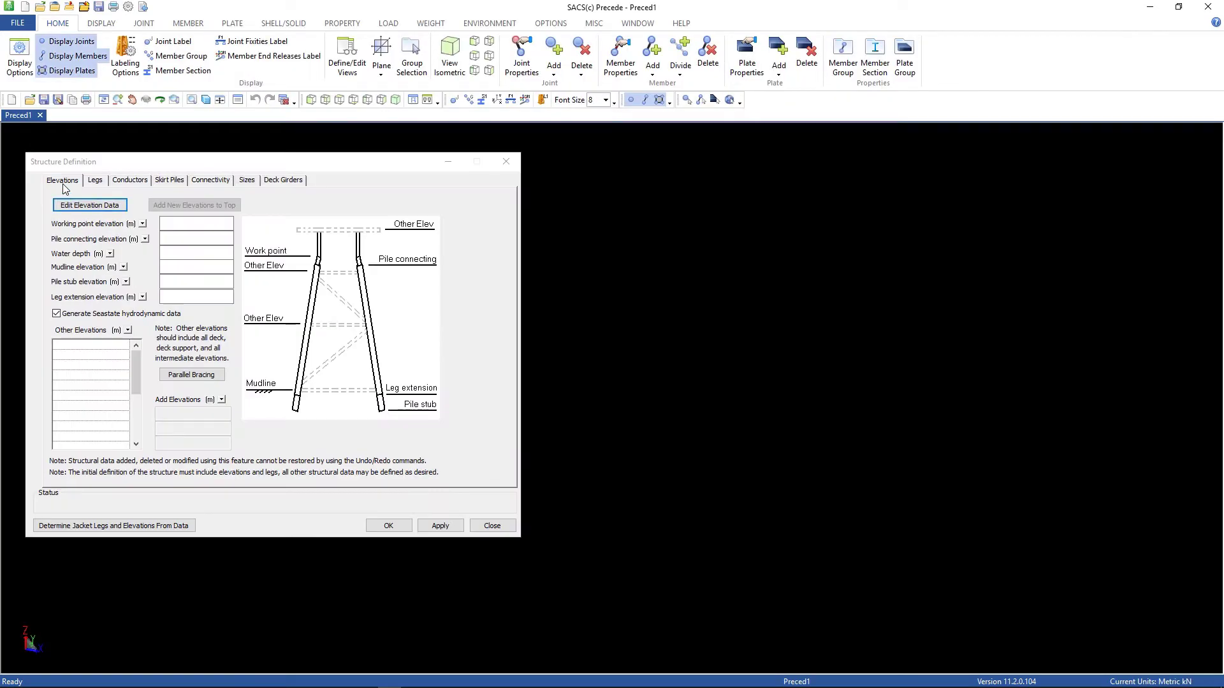
- Set working point elevation to 4, pile connecting elevation to 3, water depth to 79.5, and mudline, pile stub and leg extension elevations to -79.5 m
left_click(88, 210)
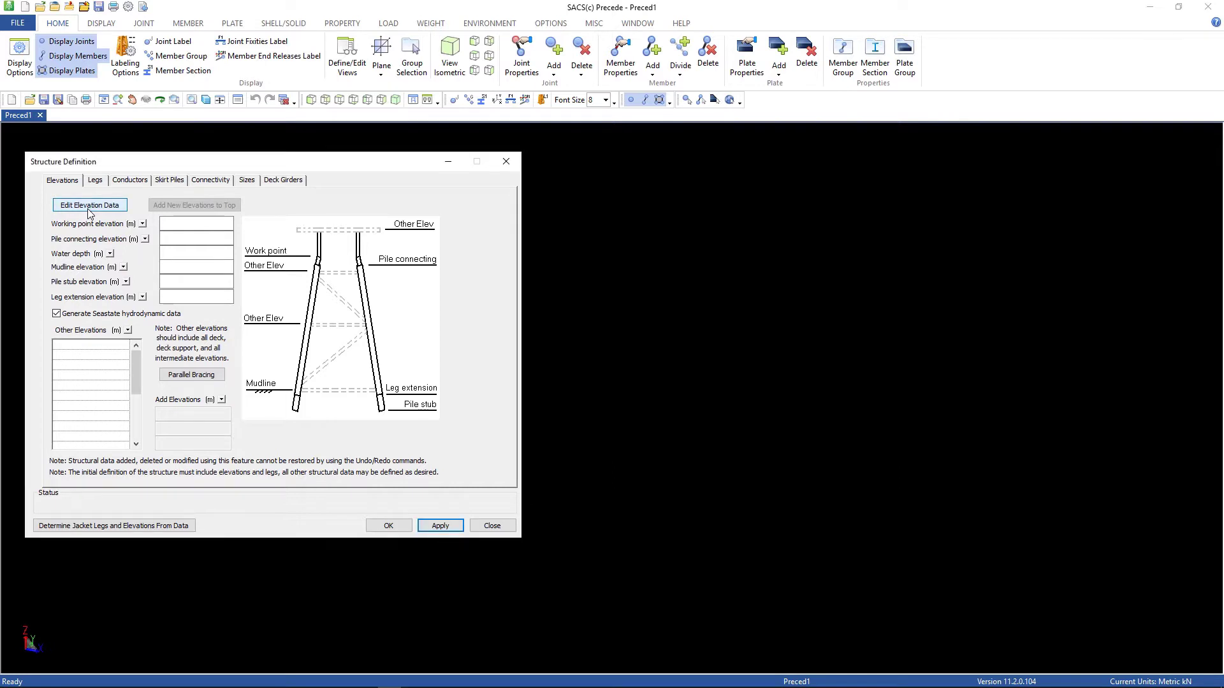
left_click(183, 226)
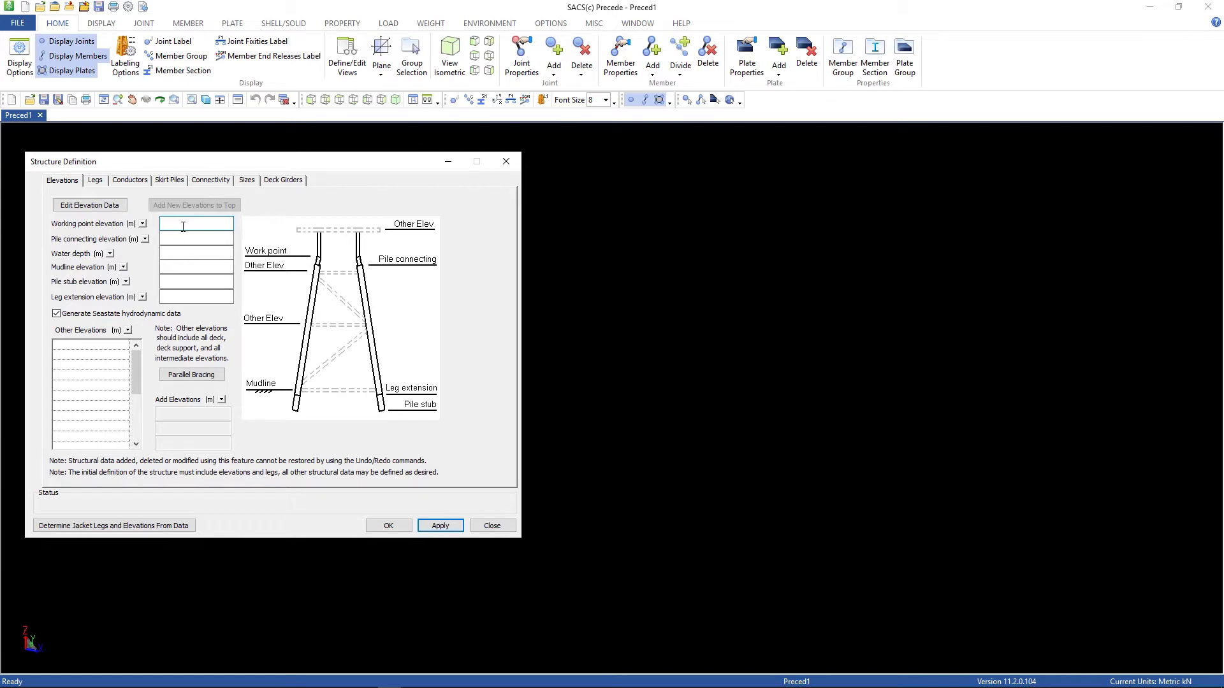
type("4")
key("Tab")
type("3")
type("7")
type("9.4")
type("5")
key("Tab")
type("-79.5")
key("Tab")
type("-79")
type("-79.")
- Enter -50, -21, 2, 15.3 and 23 m as the structure's other elevations
left_click(83, 348)
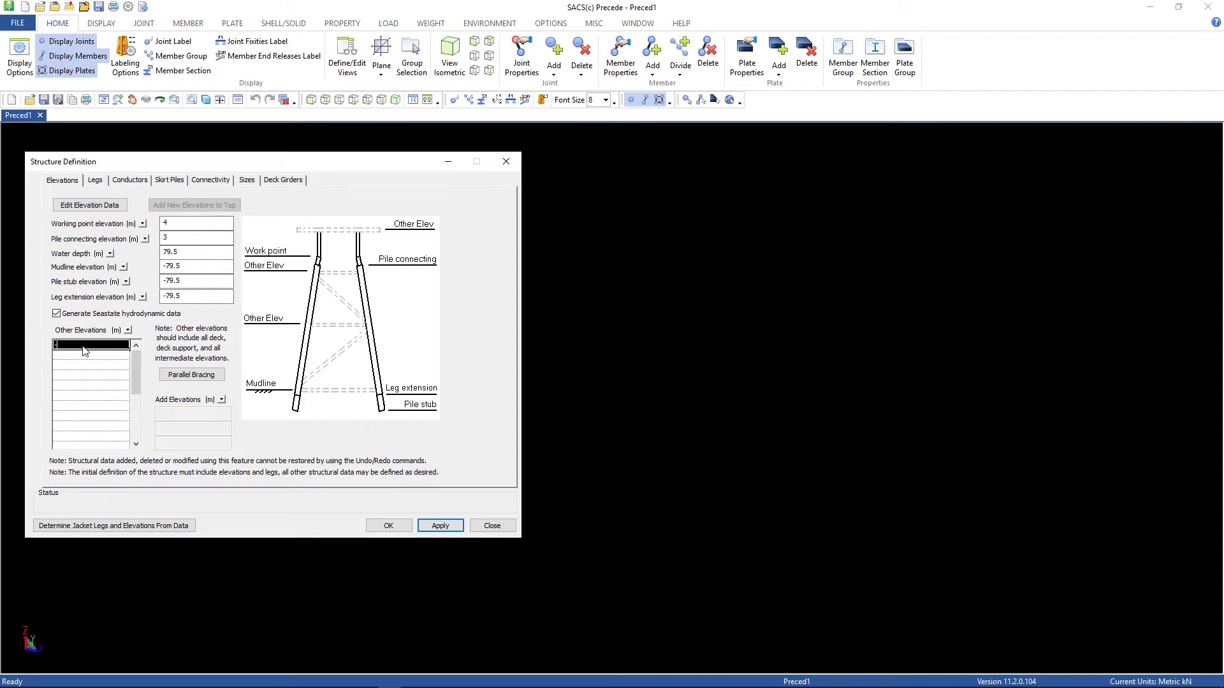
type("-50")
key("Return")
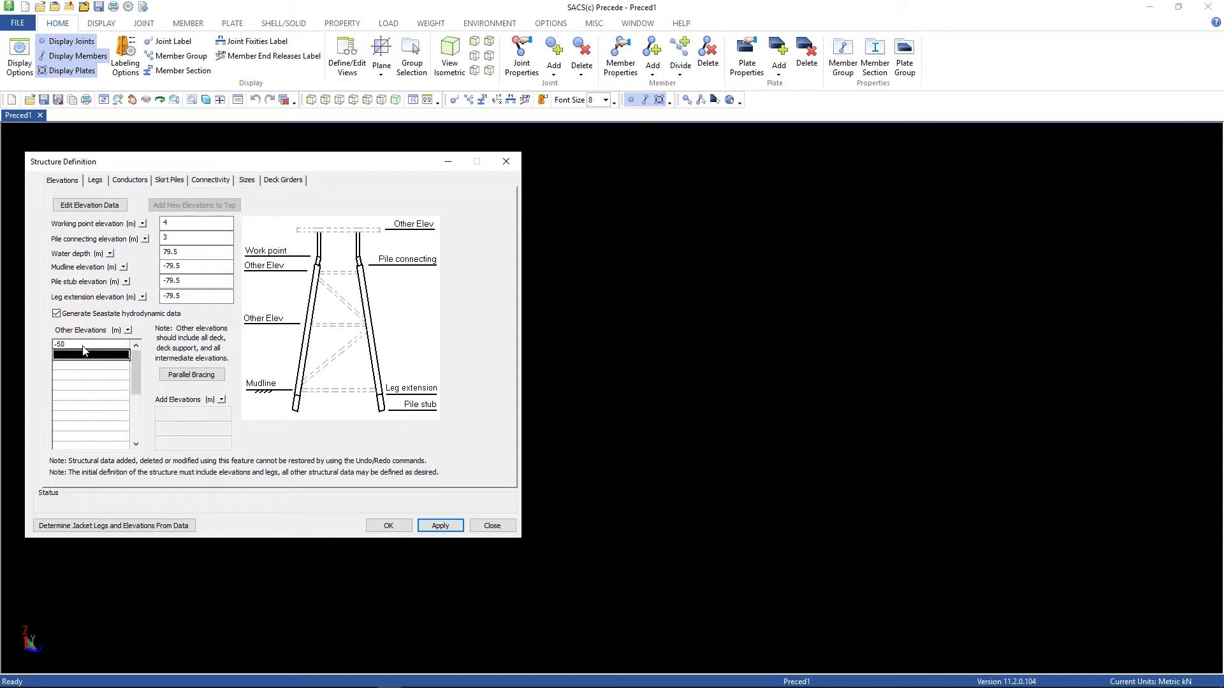
type("-21")
key("Return")
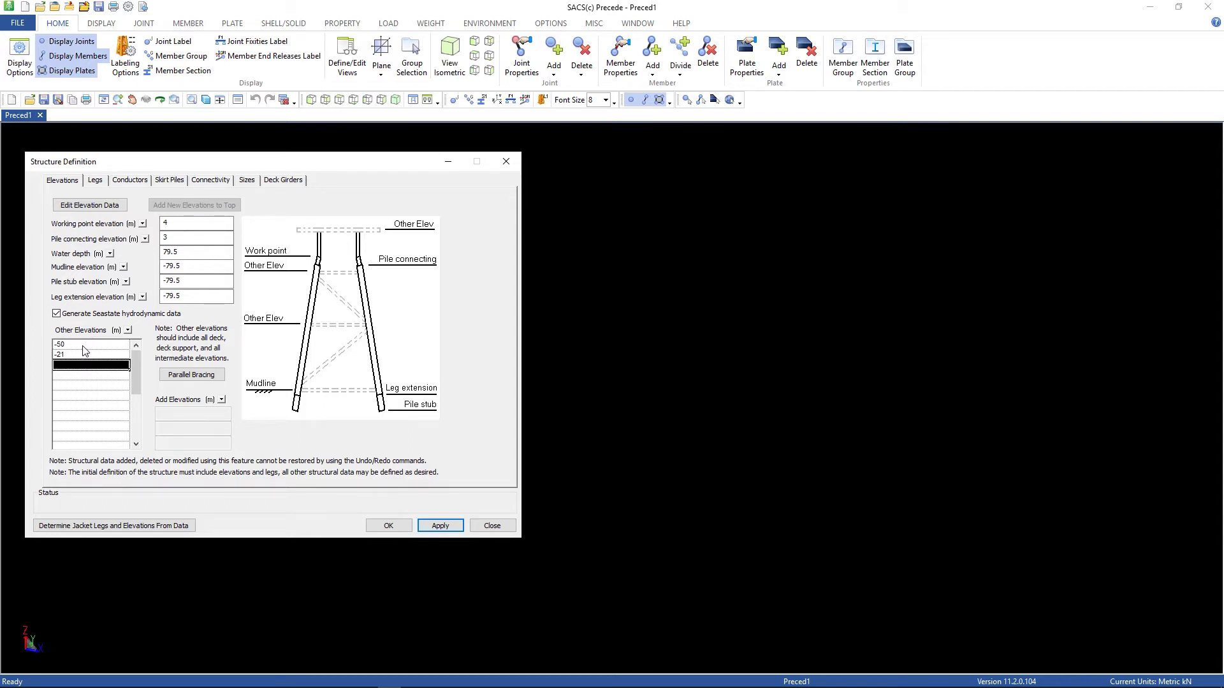
type("2")
key("Return")
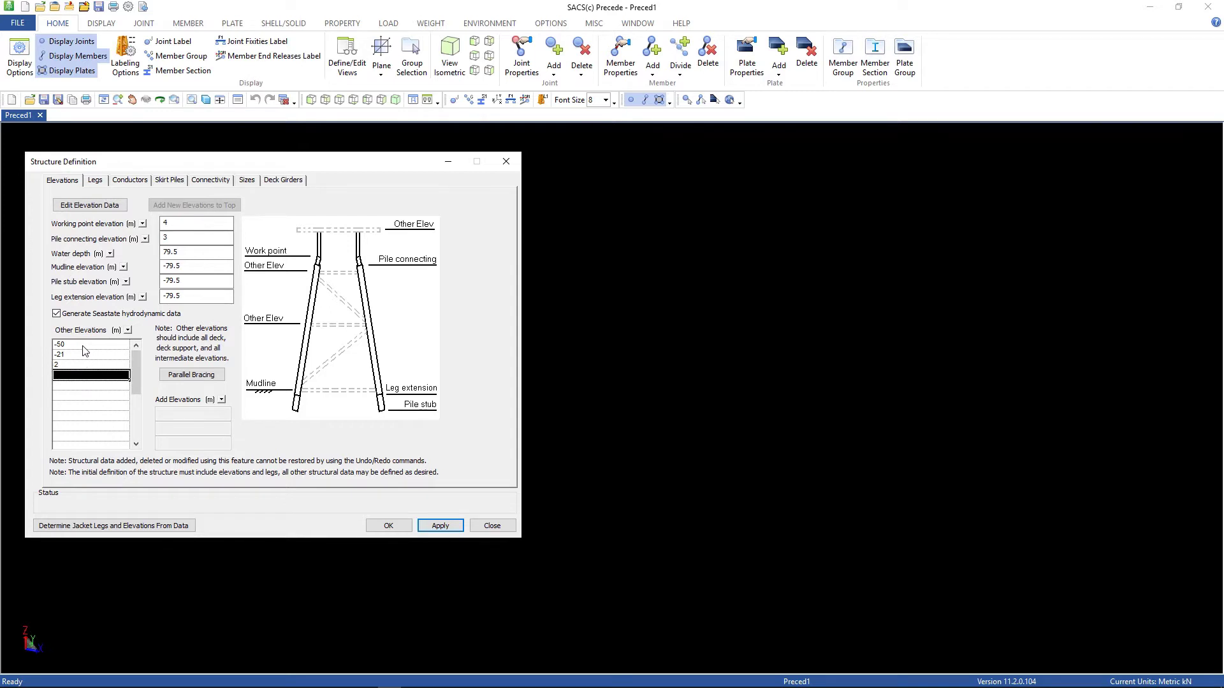
type("15.3")
key("Return")
type("23")
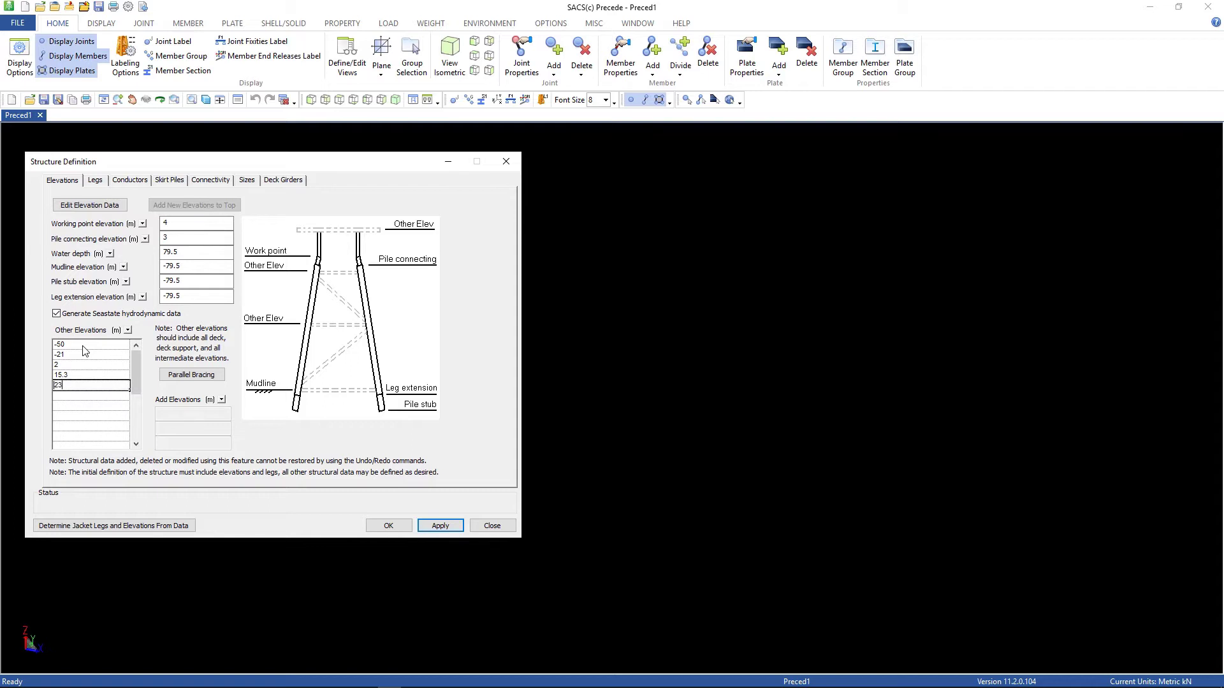
- Define the leg spacing at the working point with Y1 at 10 m and X1 at 15 m
left_click(95, 181)
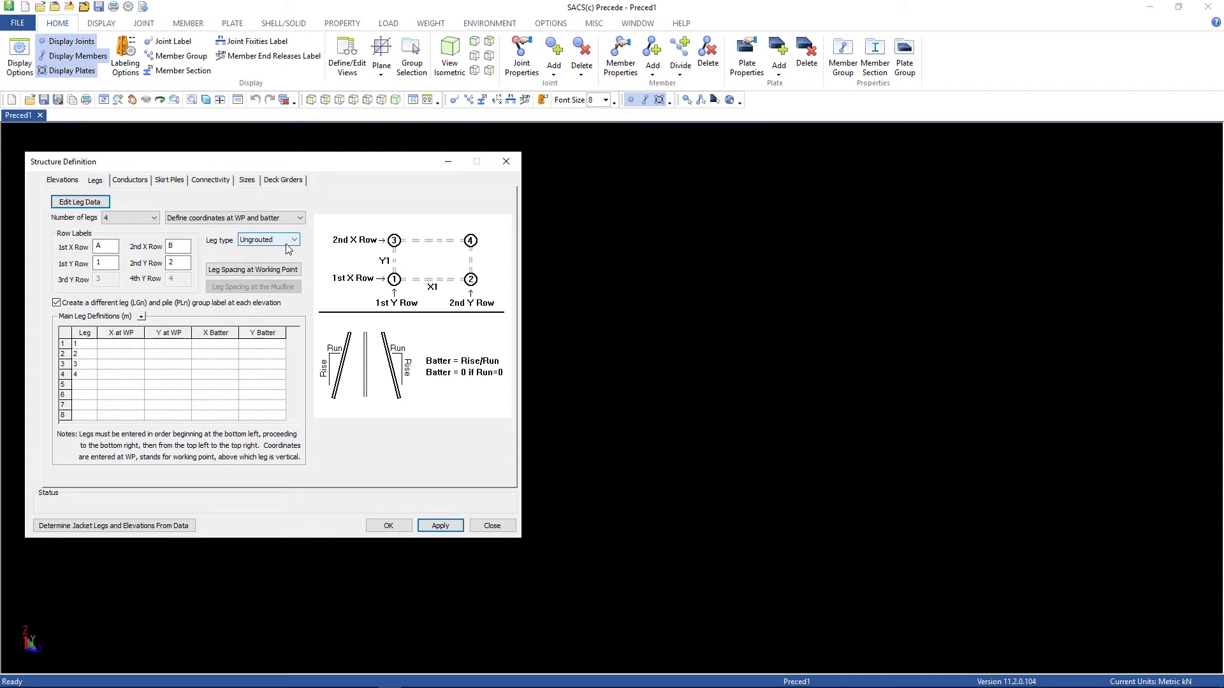
left_click(260, 273)
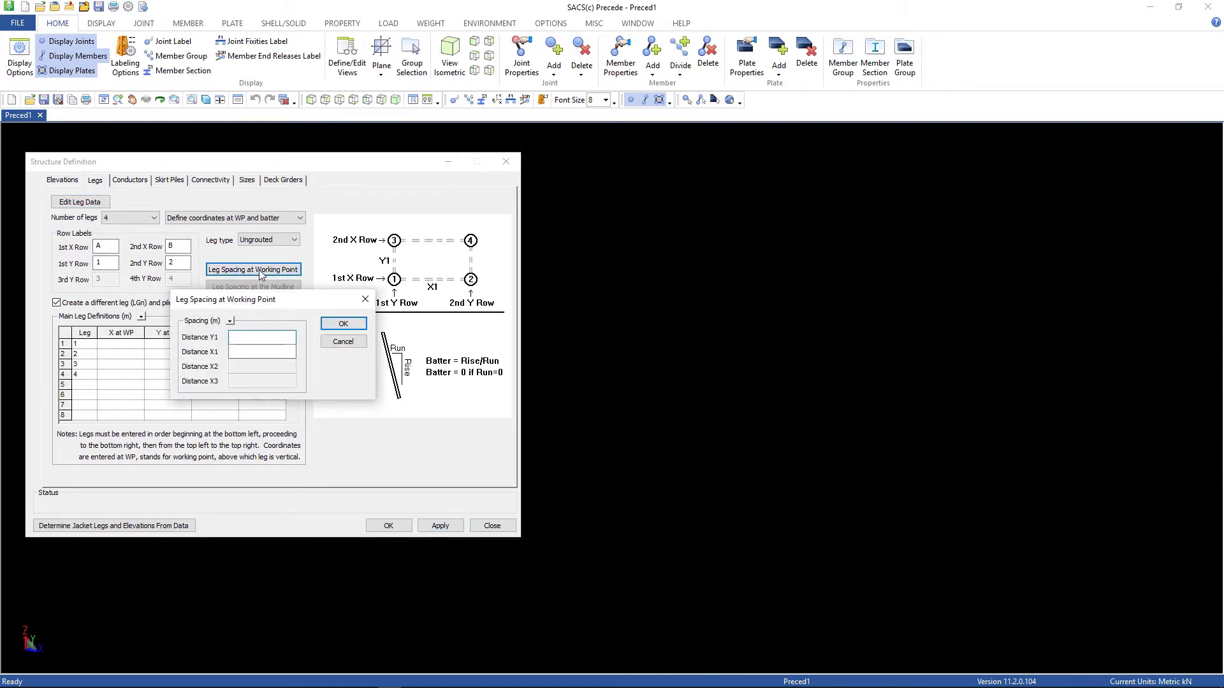
type("10")
key("Tab")
type("15")
left_click(348, 326)
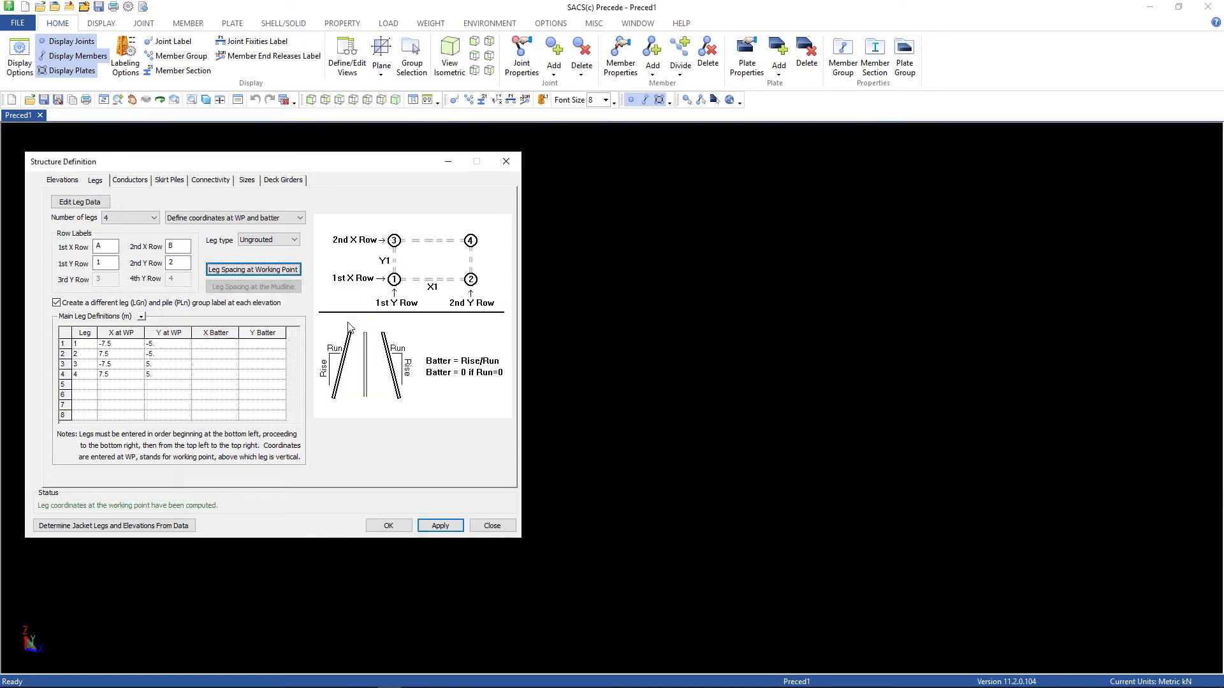
- Set leg 1 to X batter 0 and Y batter 10, and leg 2 to X and Y batters of 10
left_click(217, 346)
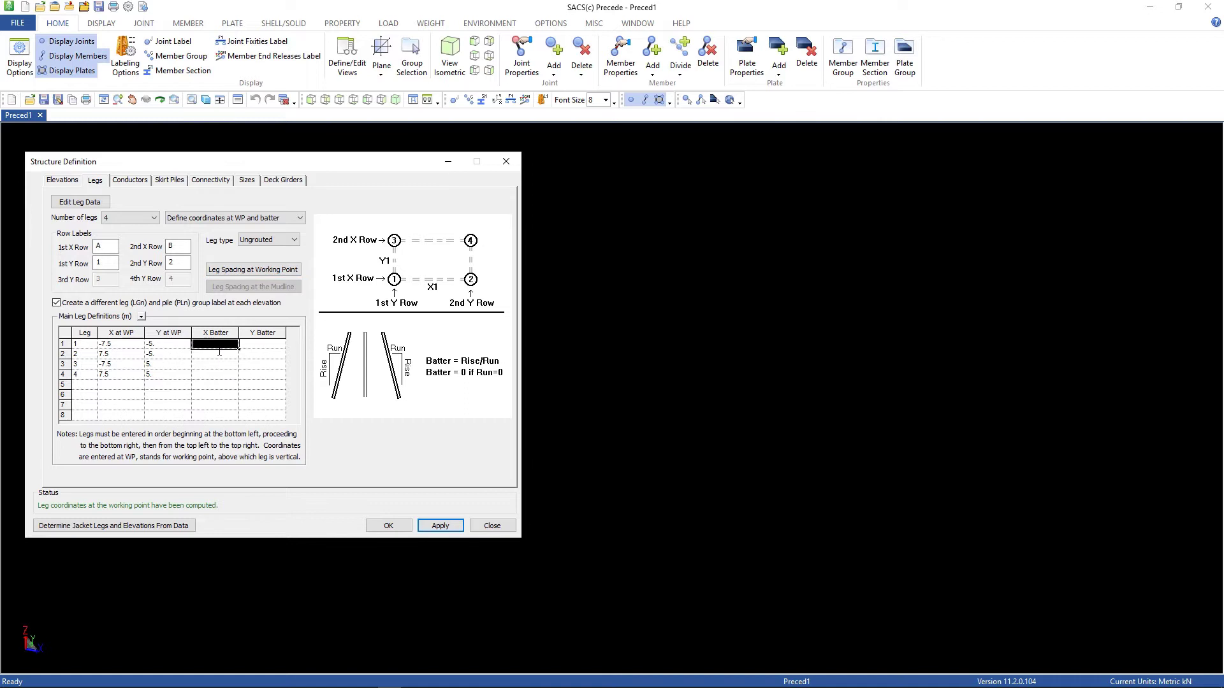
type("0")
key("Tab")
type("1")
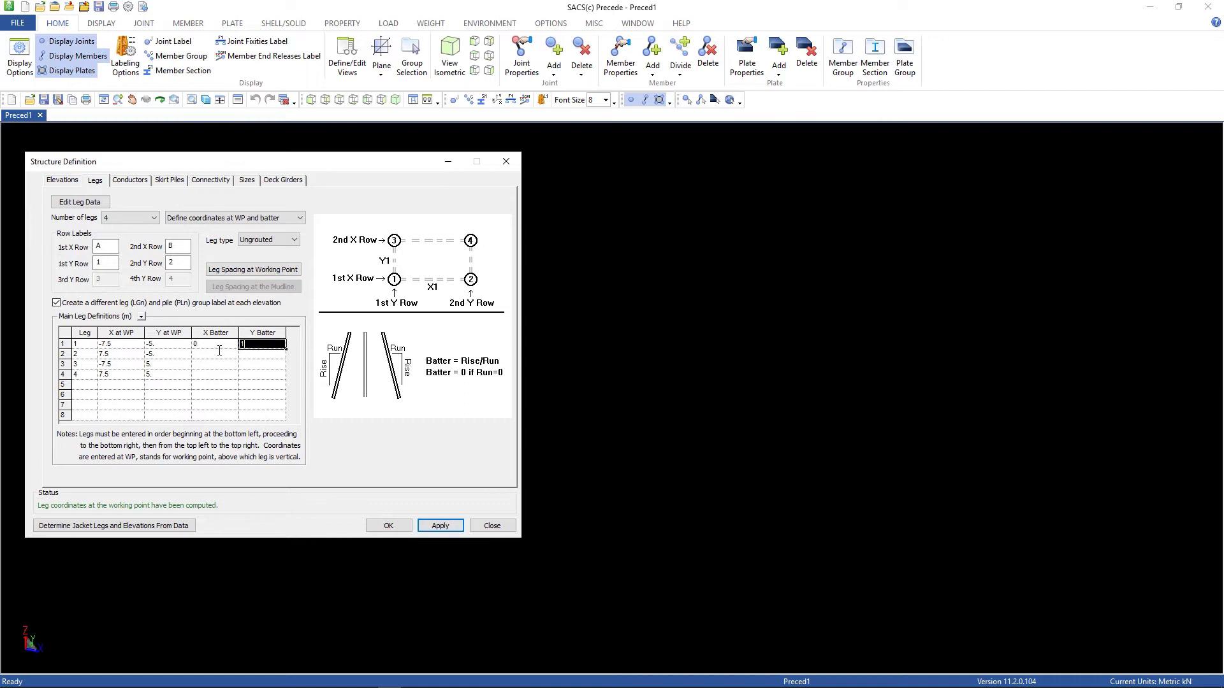
type("0")
key("Down")
key("Left")
key("Left")
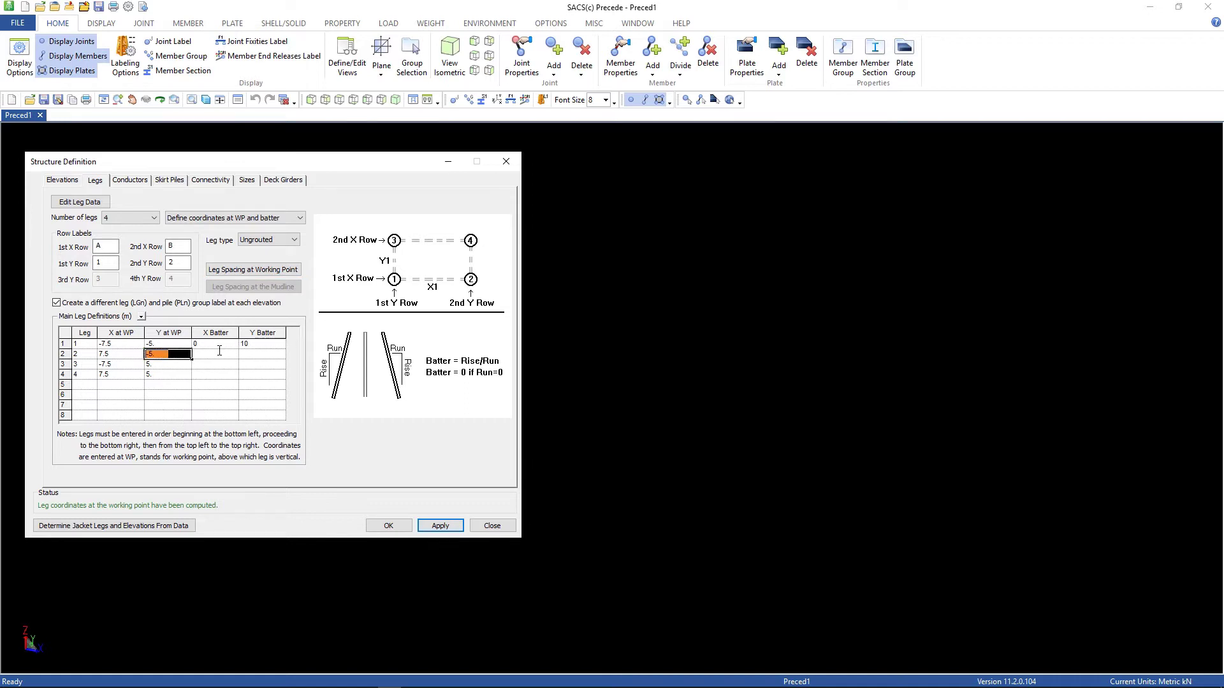
left_click(220, 355)
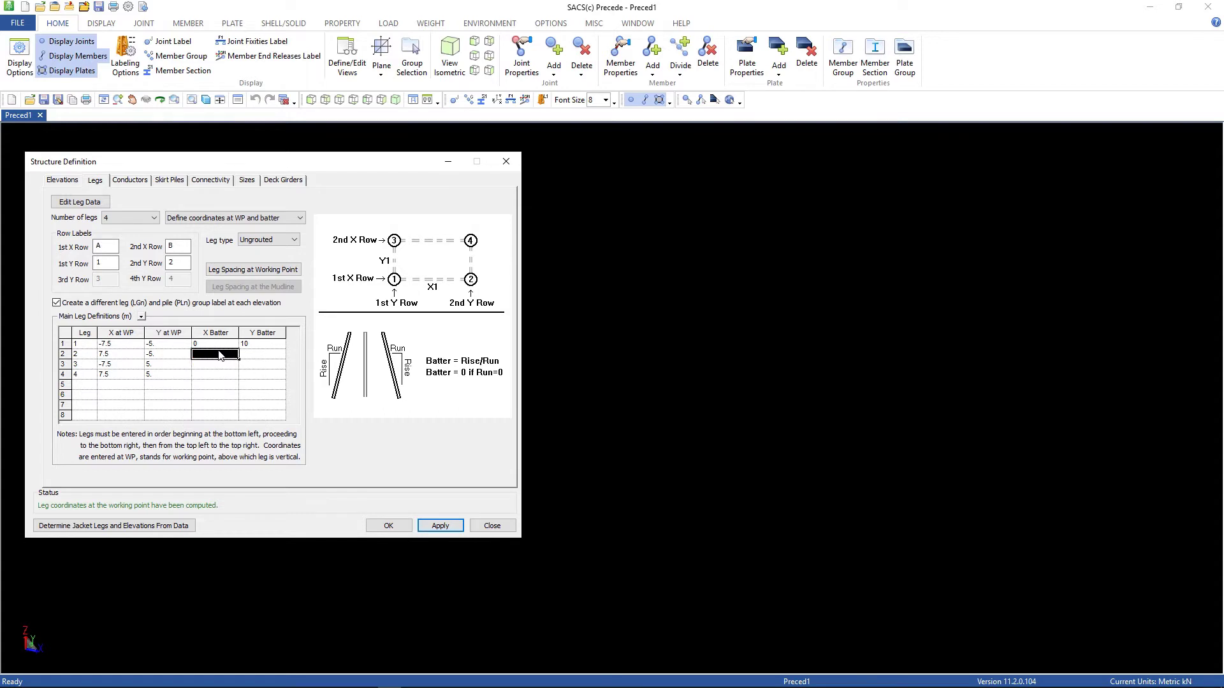
type("10")
key("Tab")
type("10")
key("Tab")
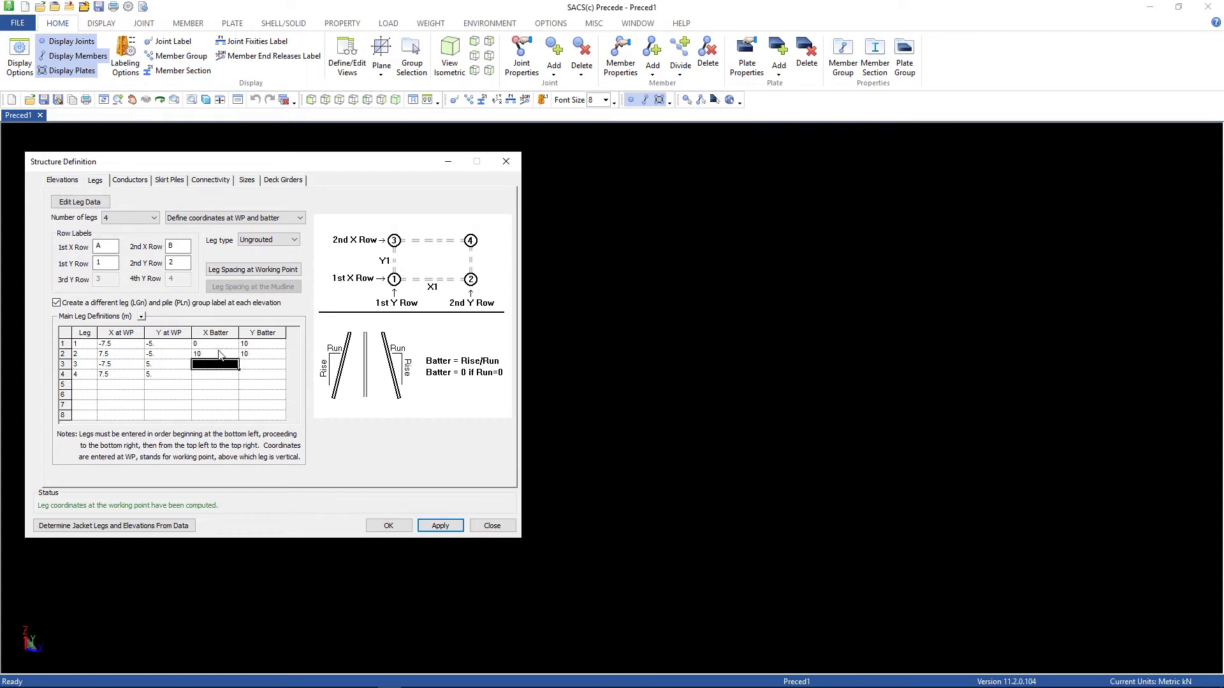
- Set leg 3 to X batter 0 and Y batter 10, leg 4 to X and Y batters of 10, and apply the leg data
key("Tab")
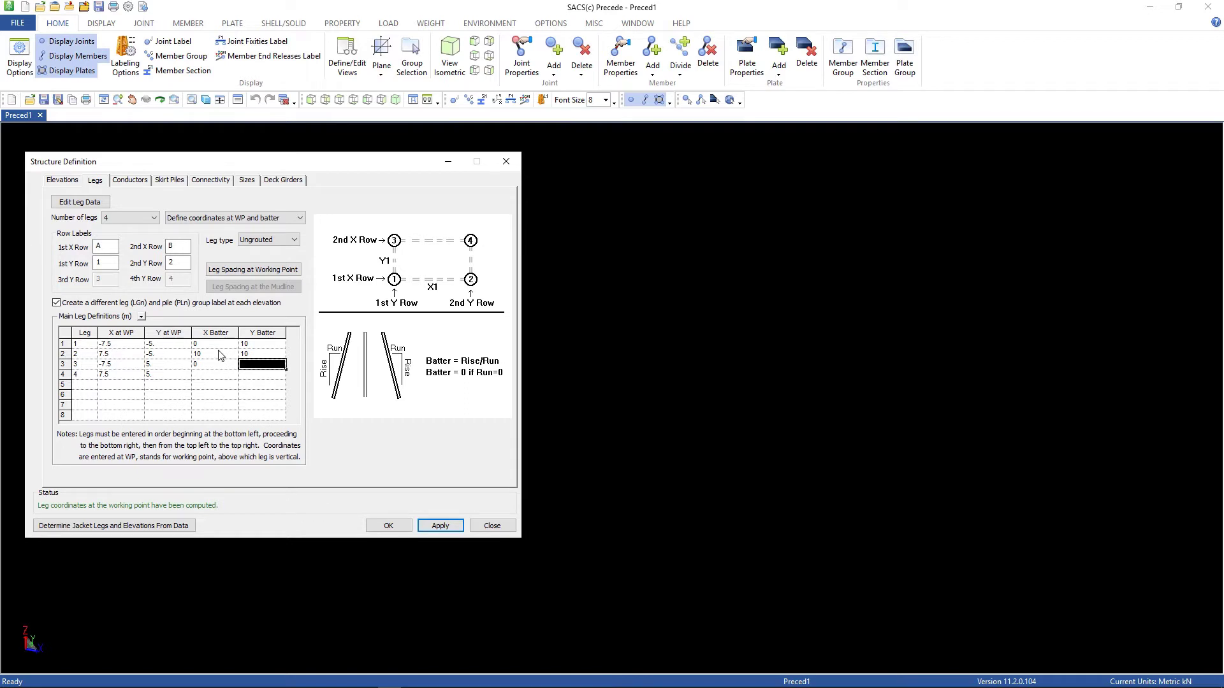
type("10")
key("Tab")
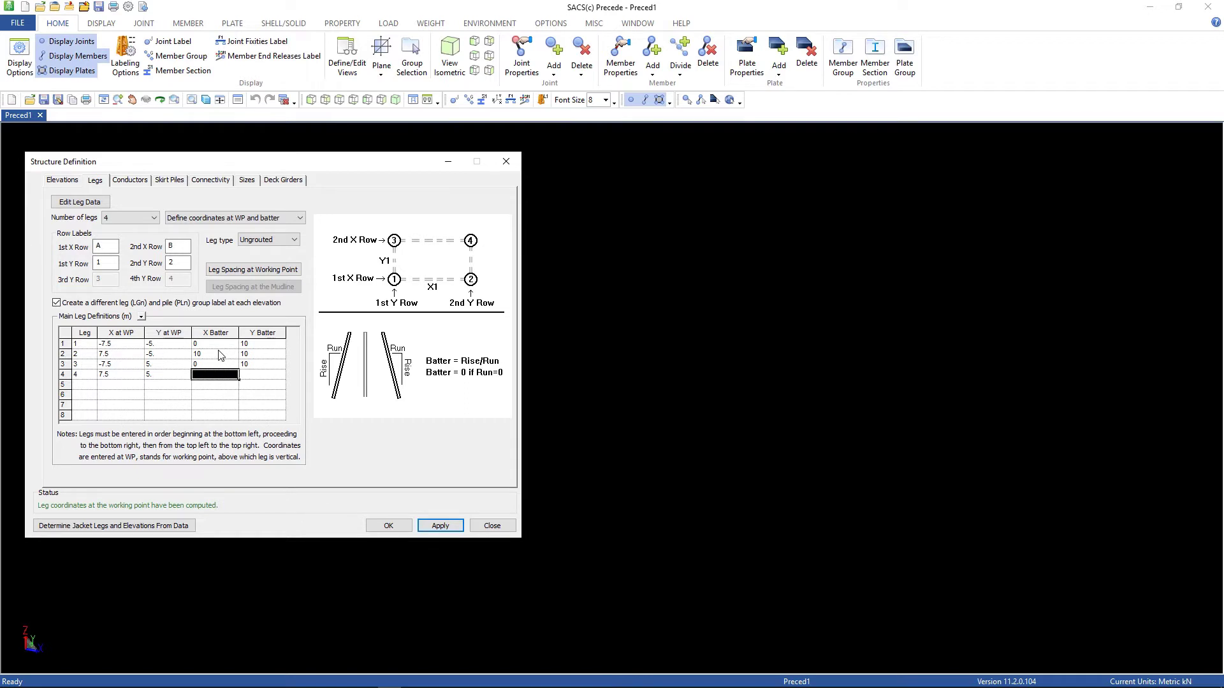
type("1010")
key("BackSpace")
key("BackSpace")
key("Tab")
type("10")
left_click(440, 526)
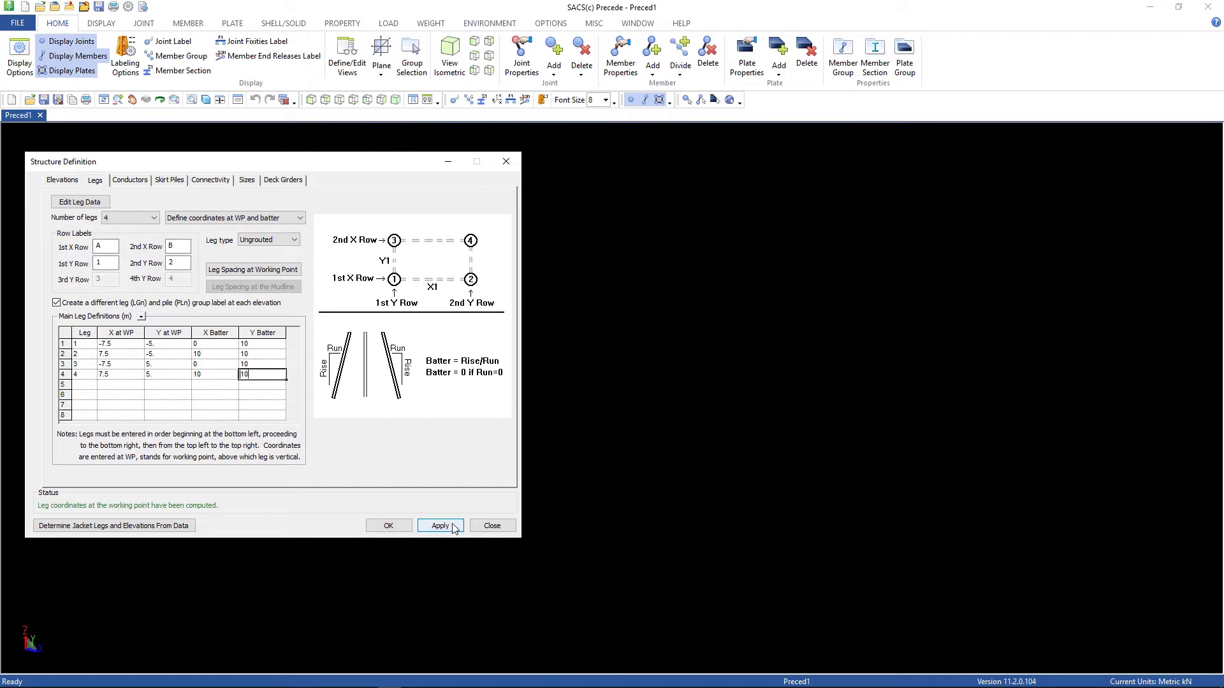
- Add conductor data with 1 well bay, top conductor elevation 15.3 m and first conductor number 5
left_click(129, 181)
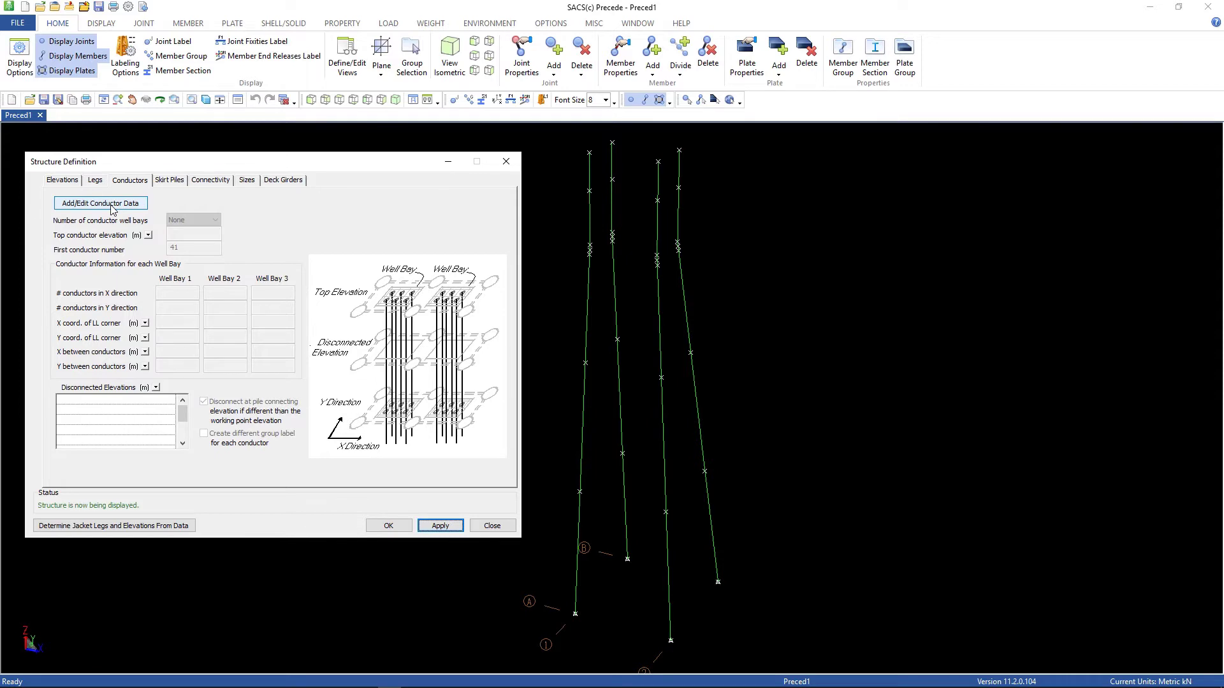
left_click(112, 206)
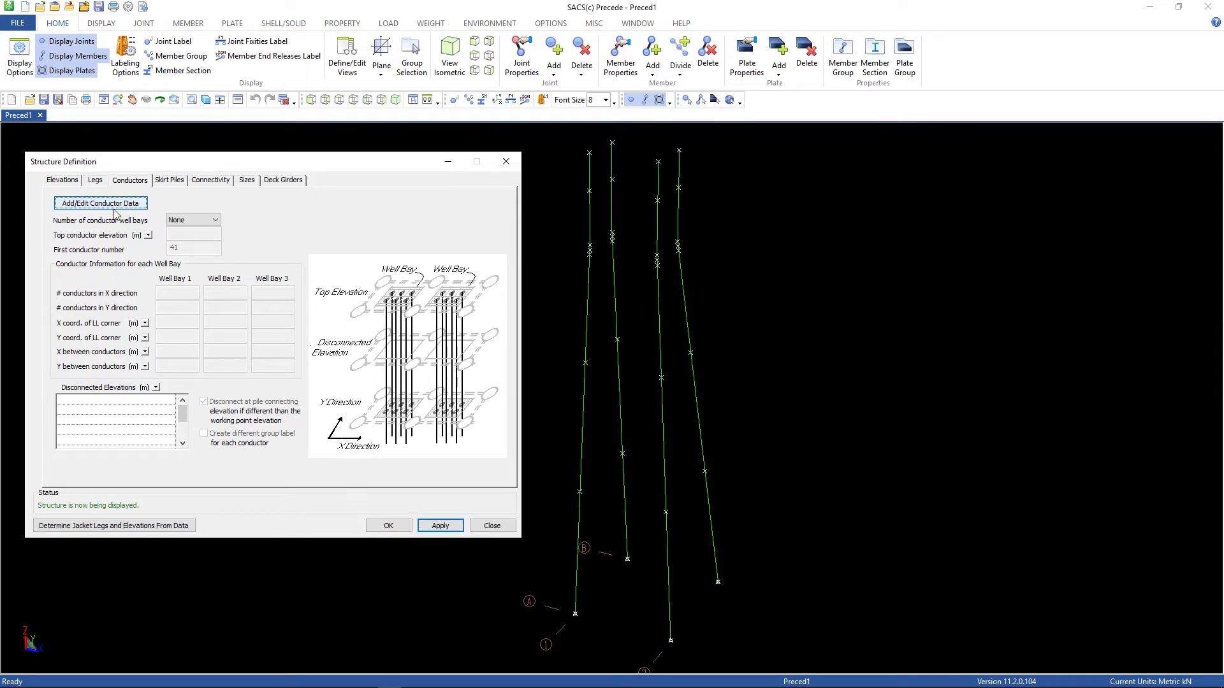
left_click(200, 220)
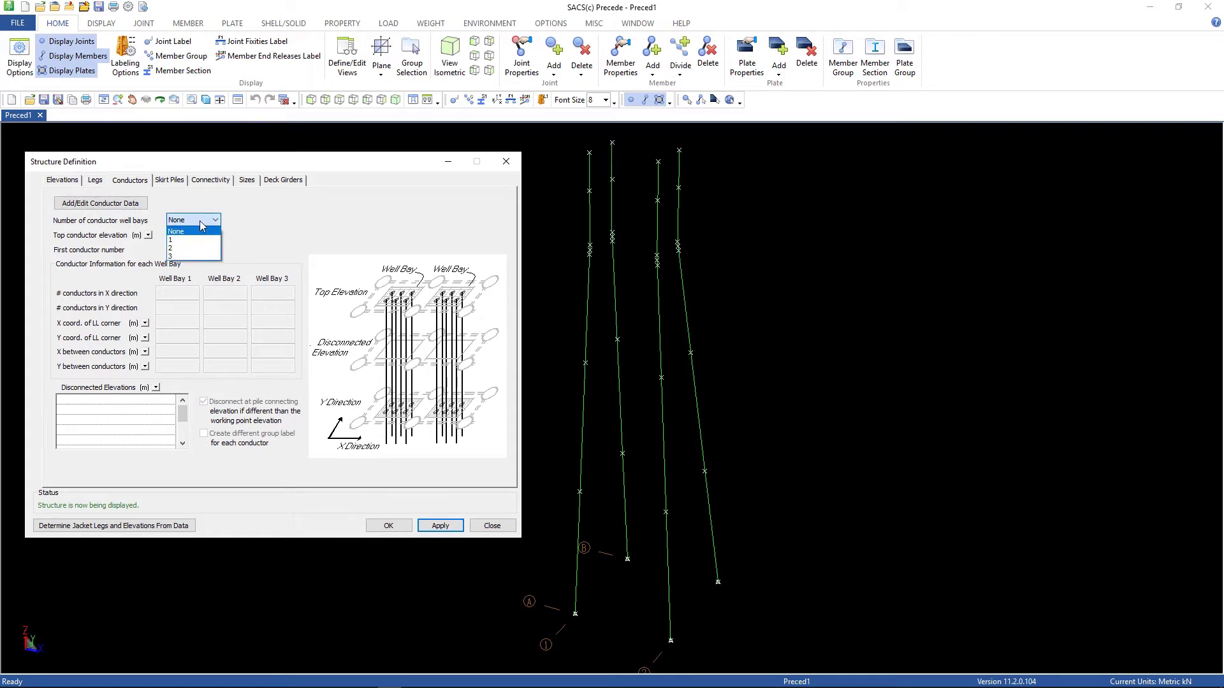
left_click(186, 237)
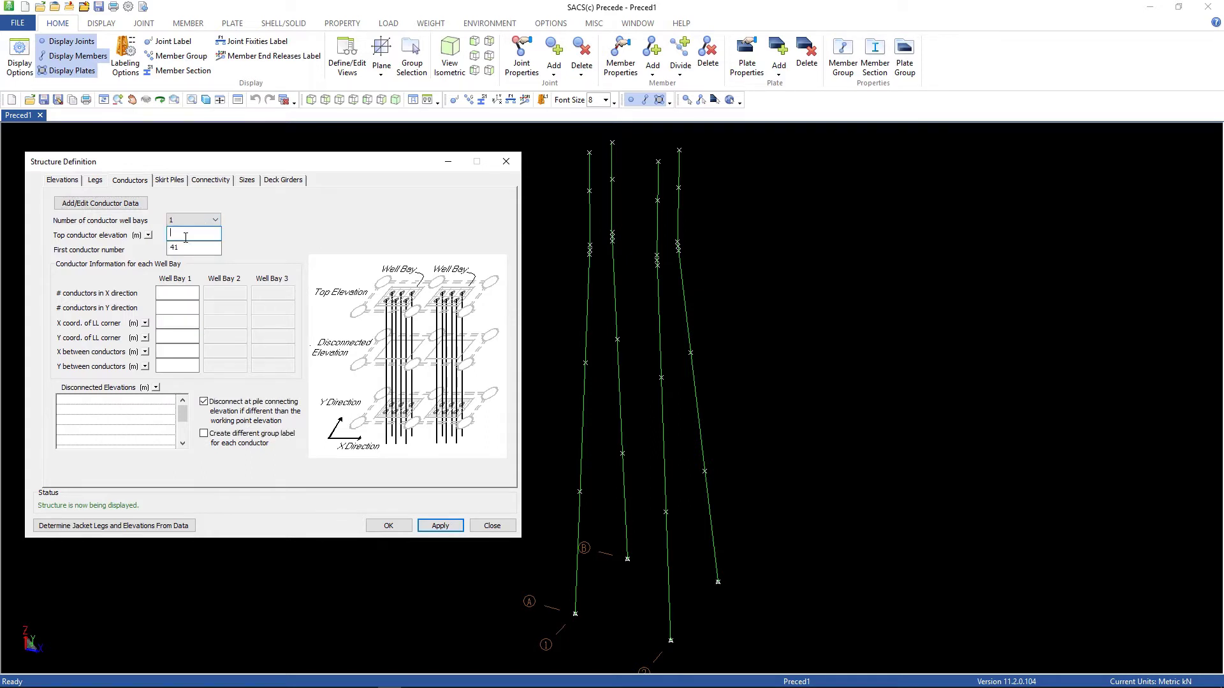
type("155")
type(".3")
key("Tab")
type("5")
- Define Well Bay 1 with 2 conductors in X and Y, lower-left corner at X -4.5, Y -1.0, and 2 m spacing in both directions
left_click(175, 296)
type("2")
key("Tab")
left_click(168, 322)
type("5")
key("Tab")
type("-1")
key("Tab")
type("2")
key("Tab")
type("2")
- Enter -79.5, 3 and 4 m as the conductors' disconnected elevations, then apply and close the structure definition
left_click(113, 401)
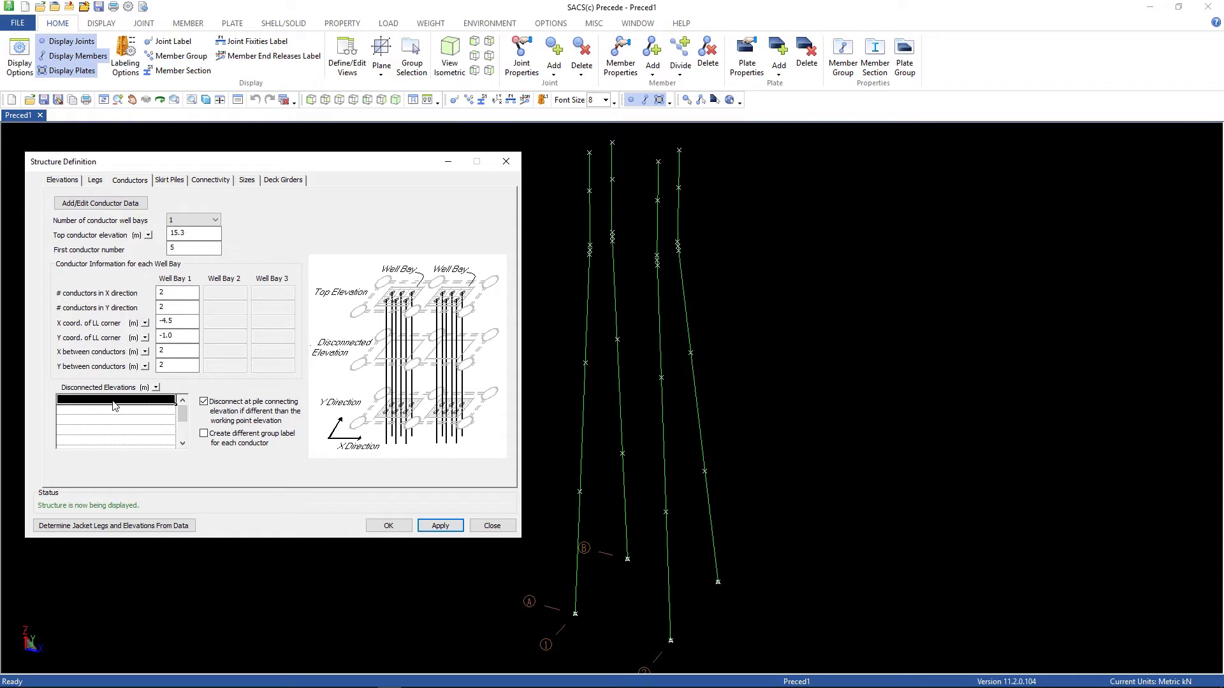
type("-79.5")
key("Return")
type("3")
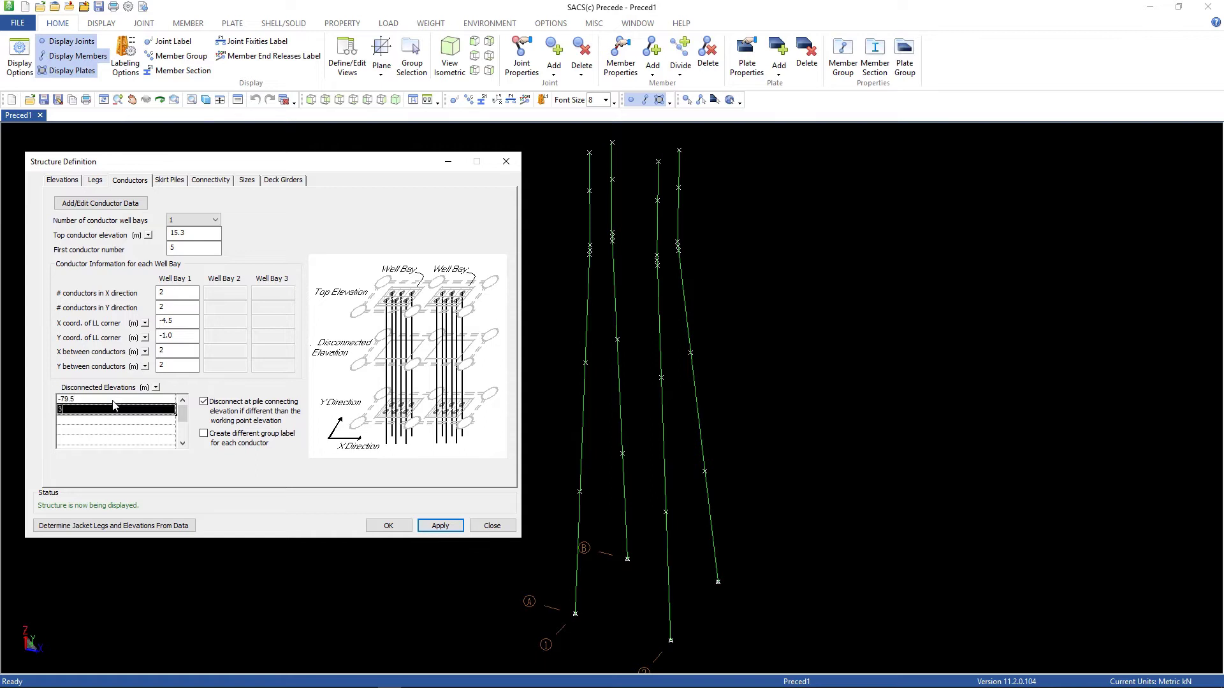
key("Return")
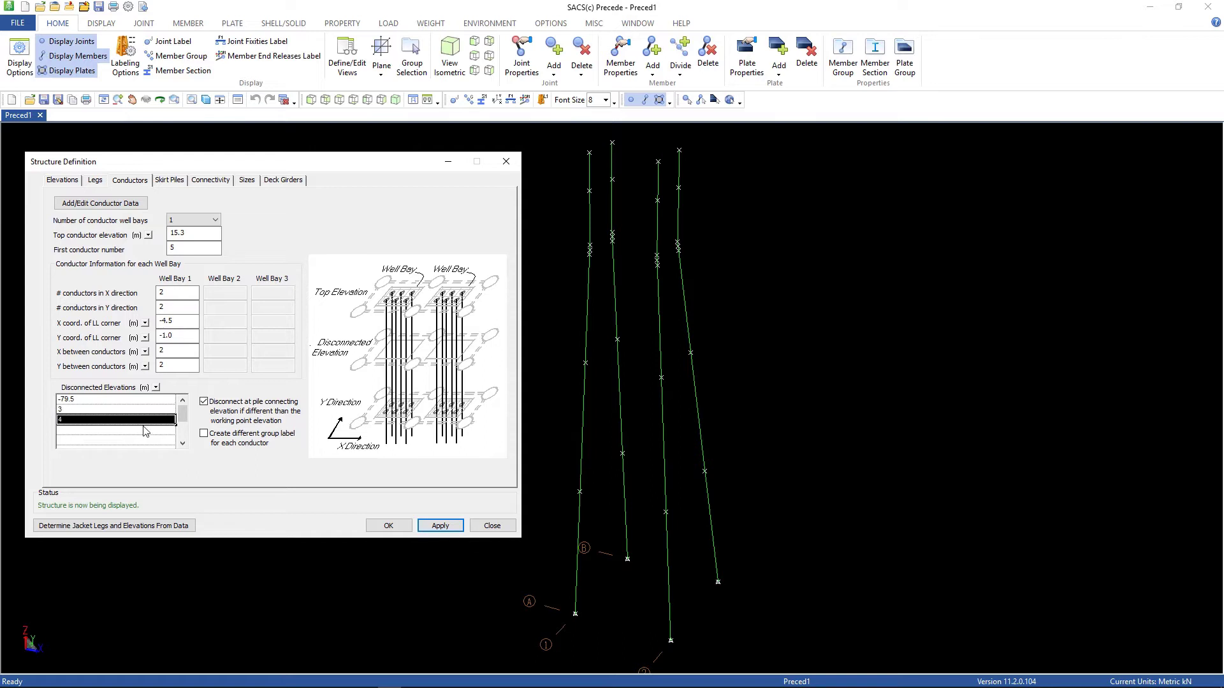
left_click(434, 529)
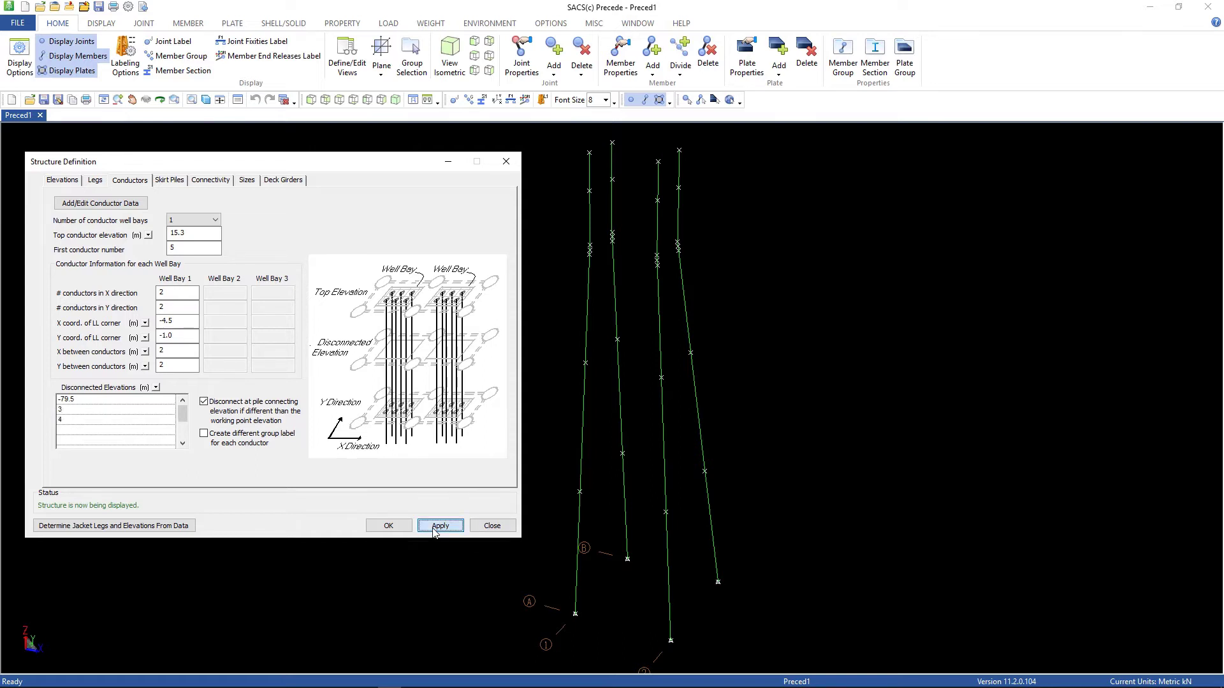
left_click(489, 527)
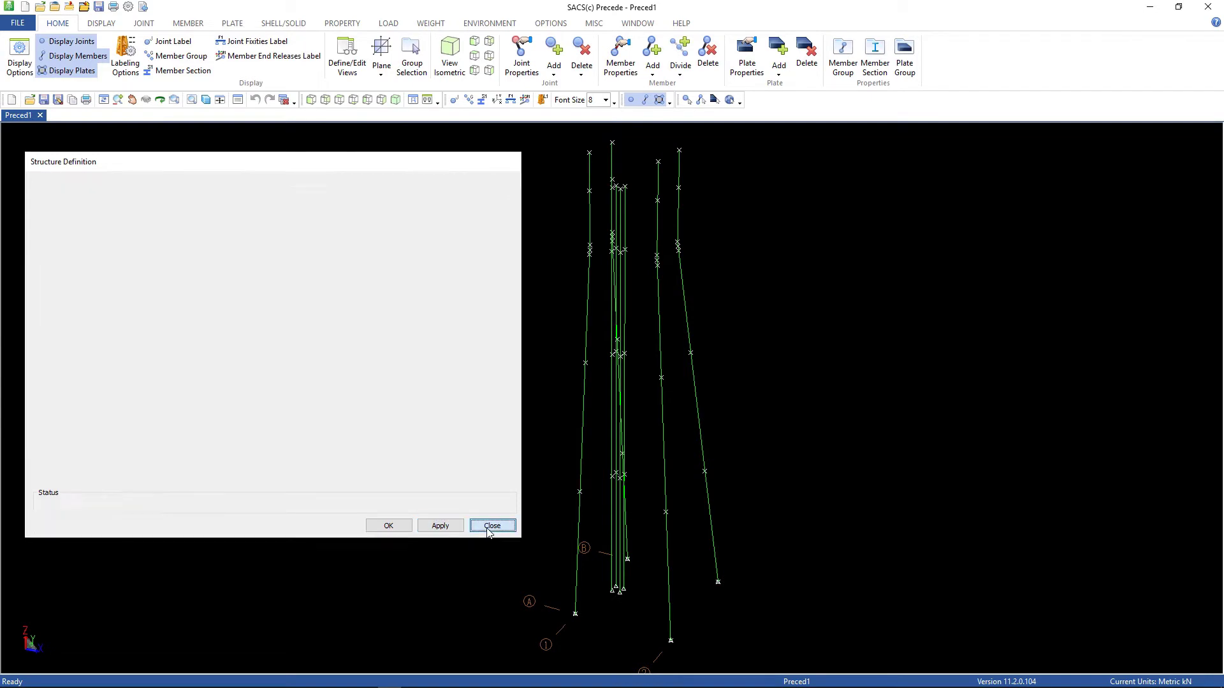
- Save the model with both model and seastate data in Metric/kN units as sacinp.dat_01
left_click(21, 24)
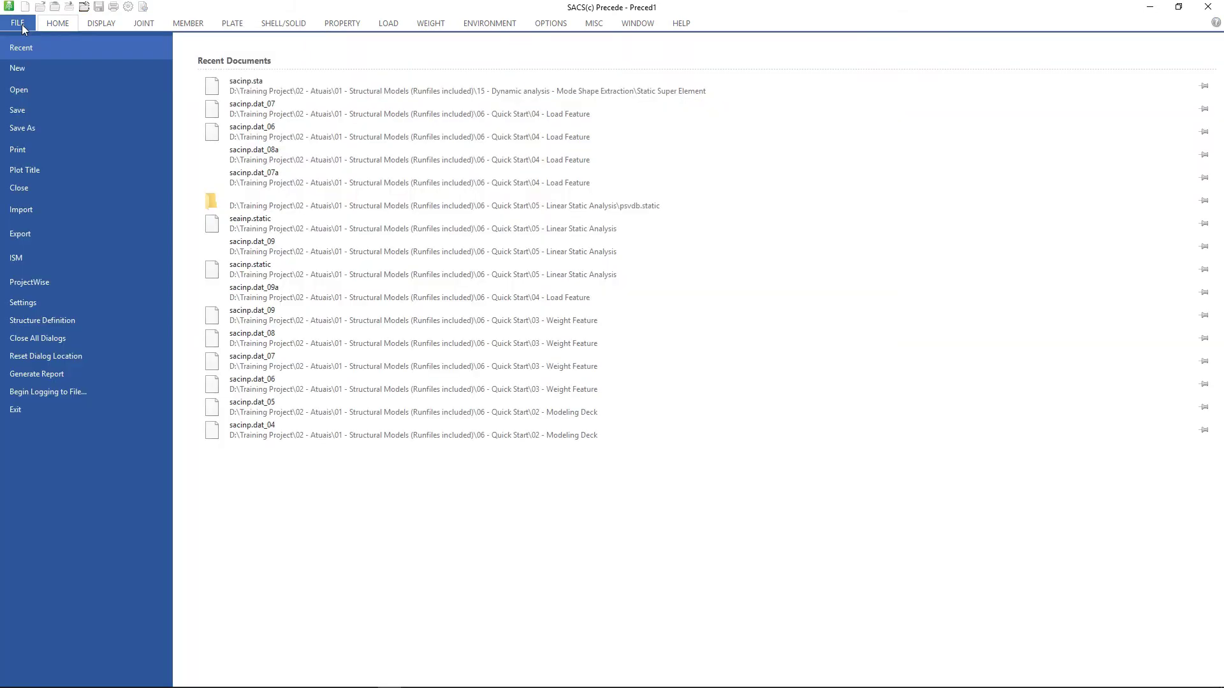
left_click(33, 132)
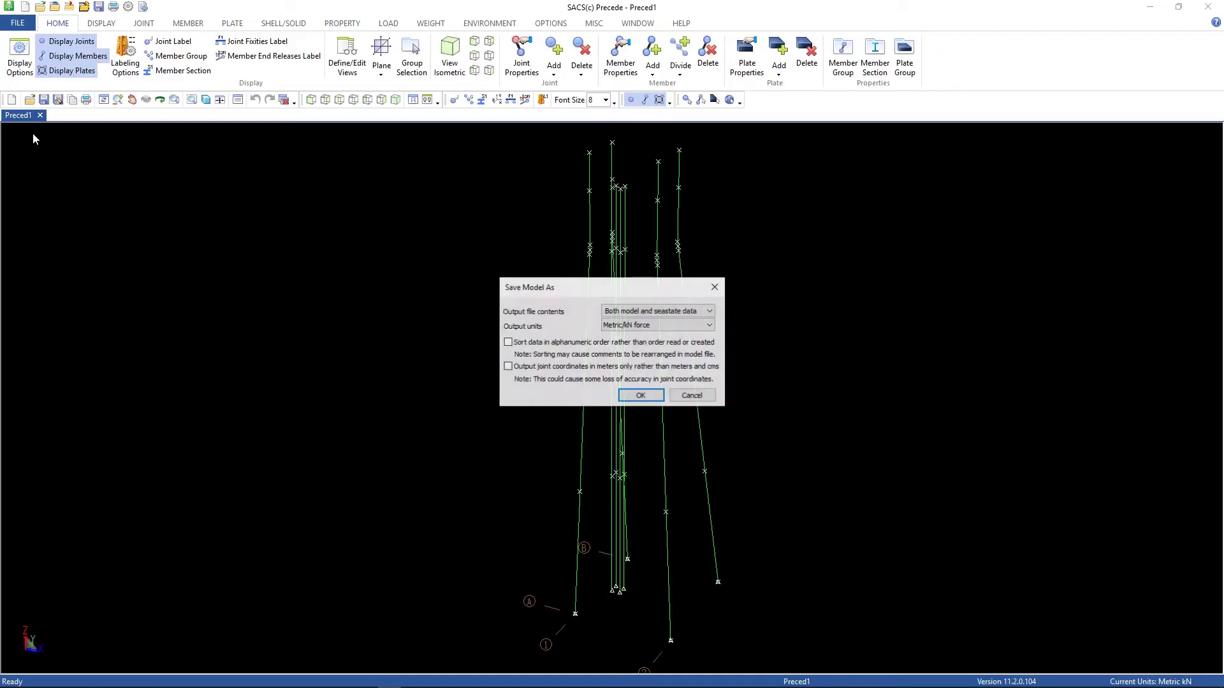
left_click(640, 396)
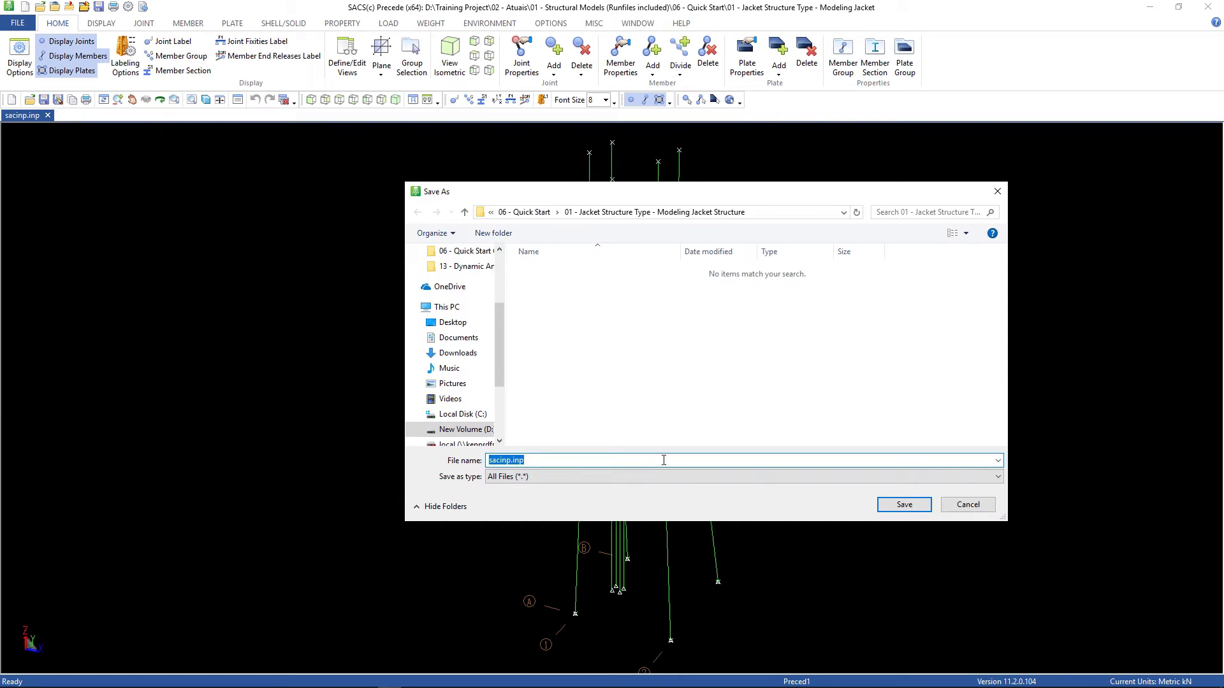
left_click(561, 459)
key("BackSpace")
key("BackSpace")
key("BackSpace")
type("dat_01")
key("Return")
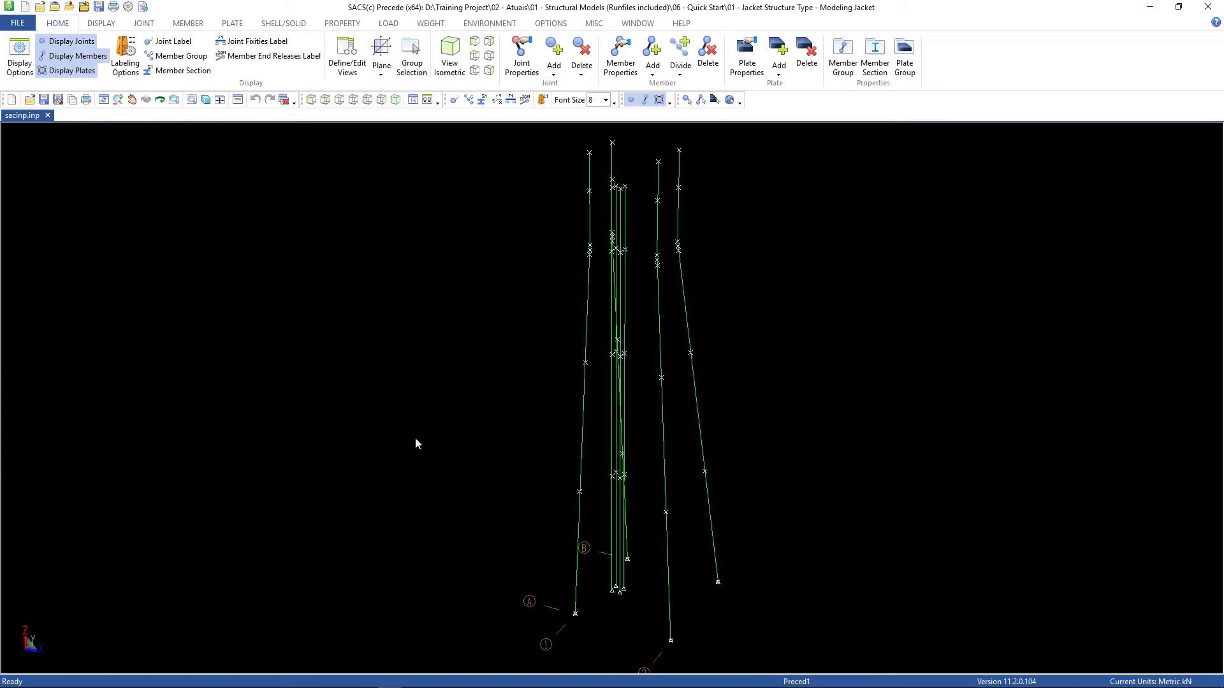
- Add member group LG1 as Tubular (OD&WT), with outside diameter and wall thickness in inches
left_click(354, 24)
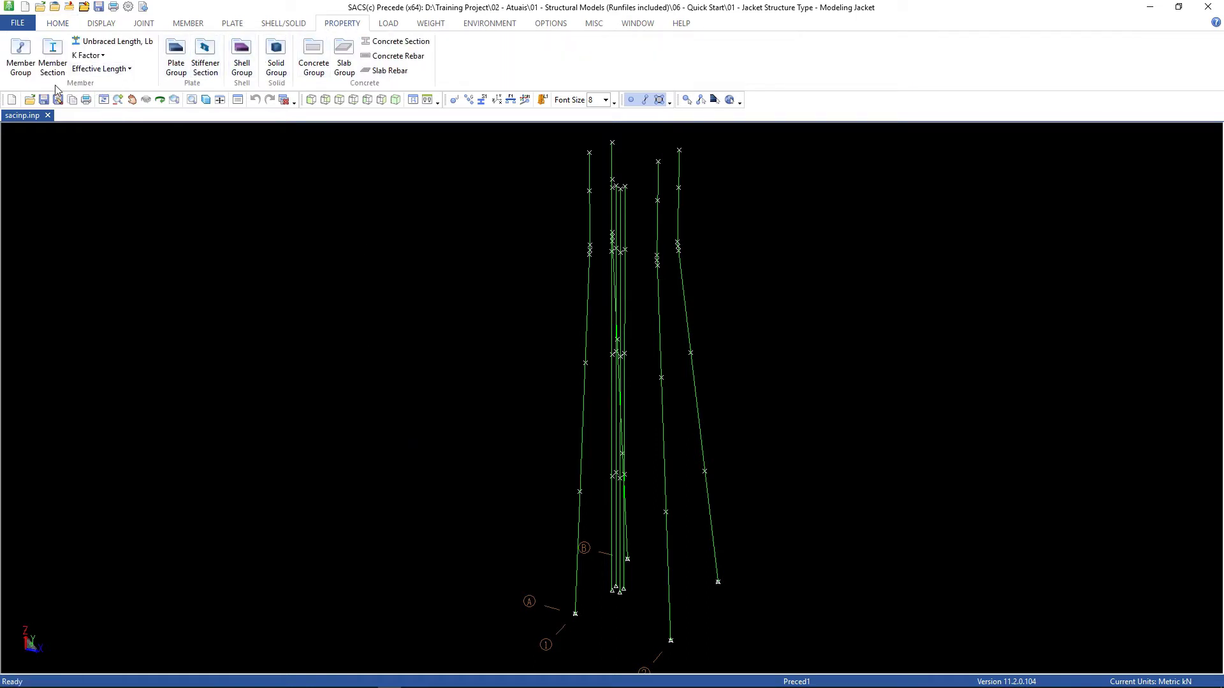
left_click(20, 62)
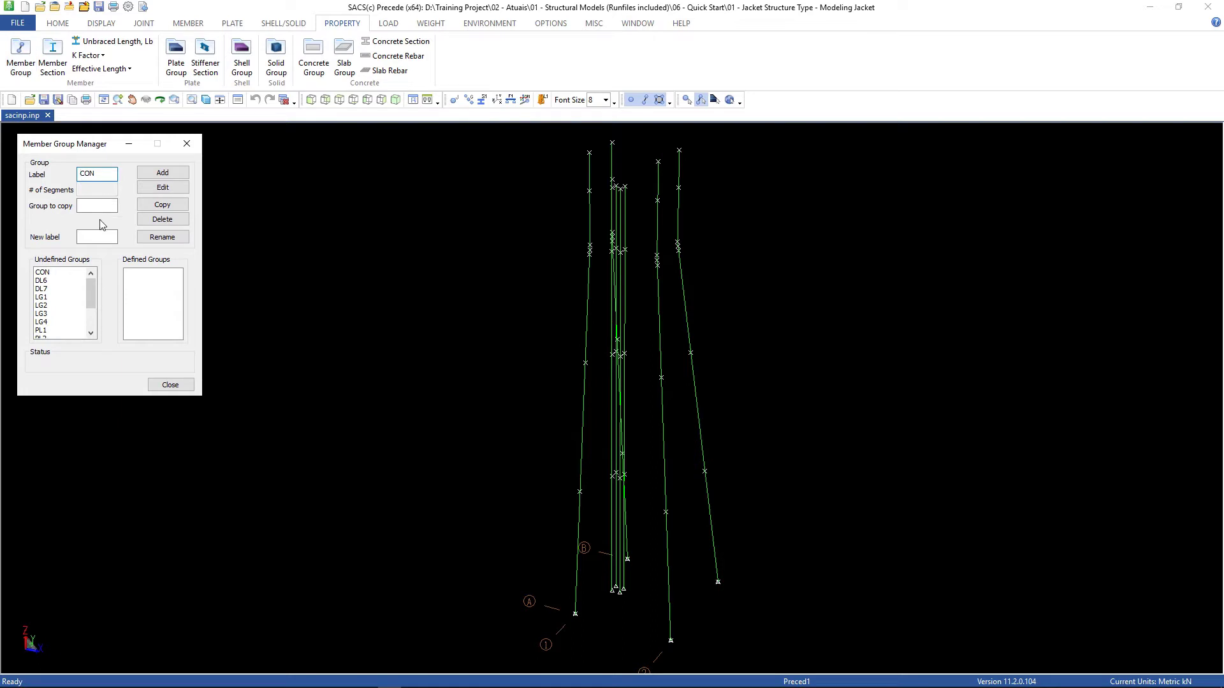
left_click(54, 300)
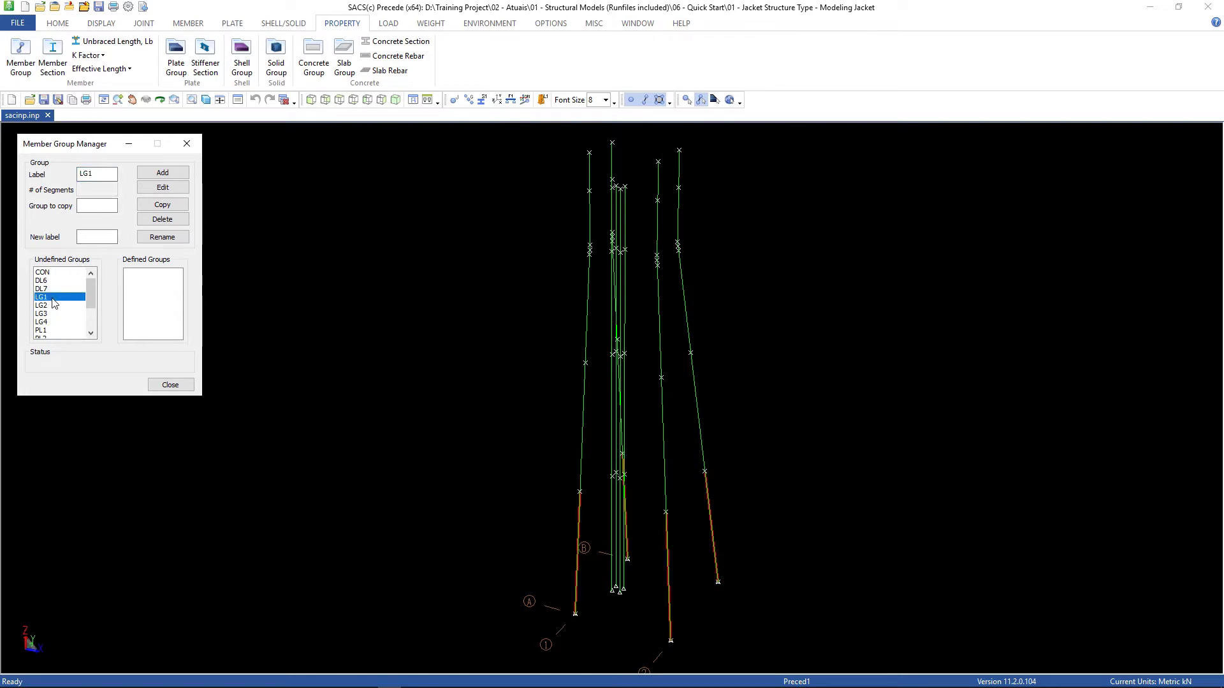
left_click(162, 174)
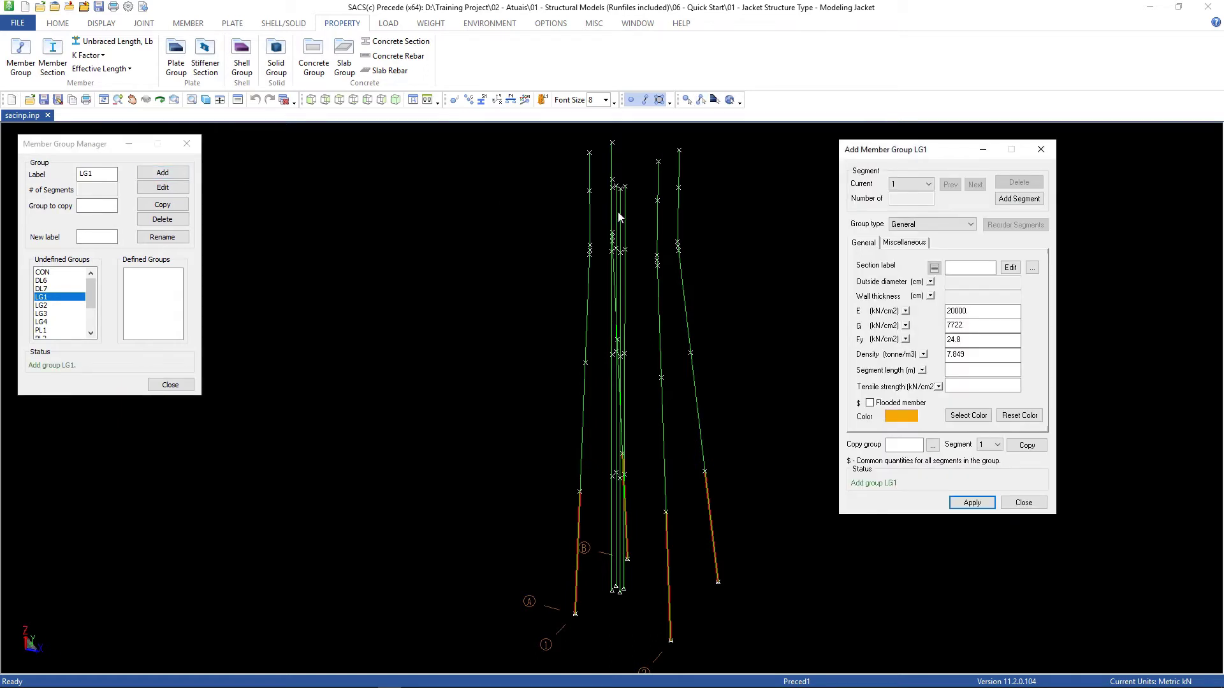
left_click(931, 225)
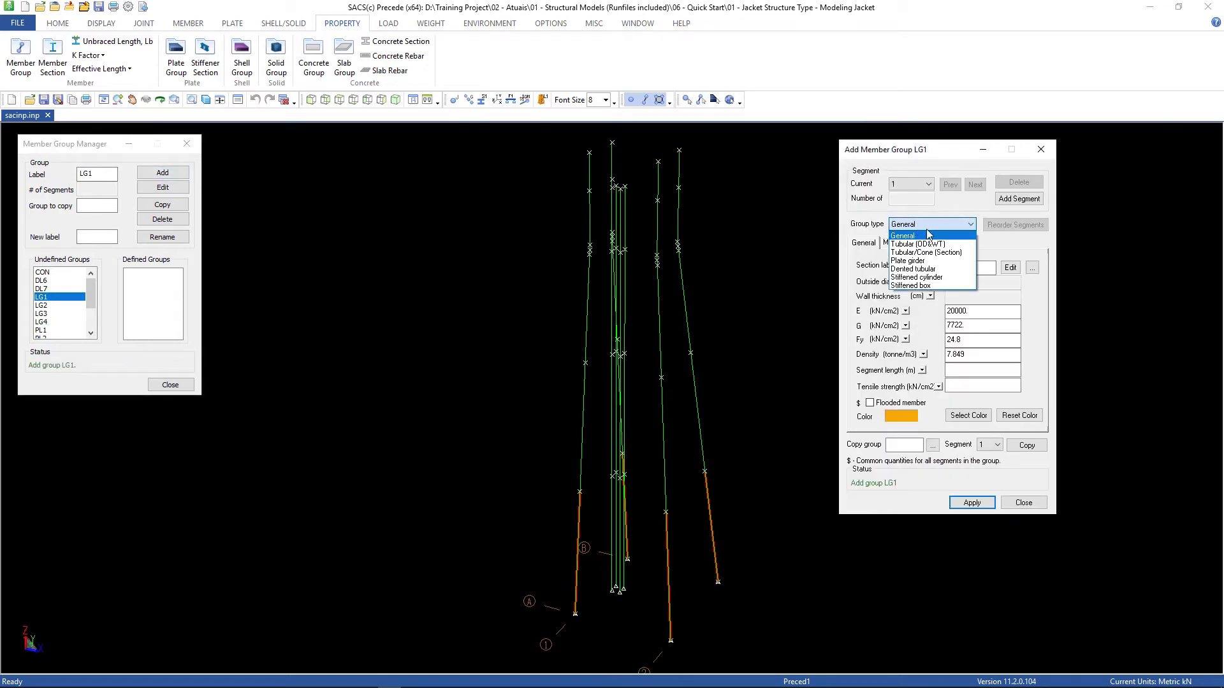
left_click(935, 245)
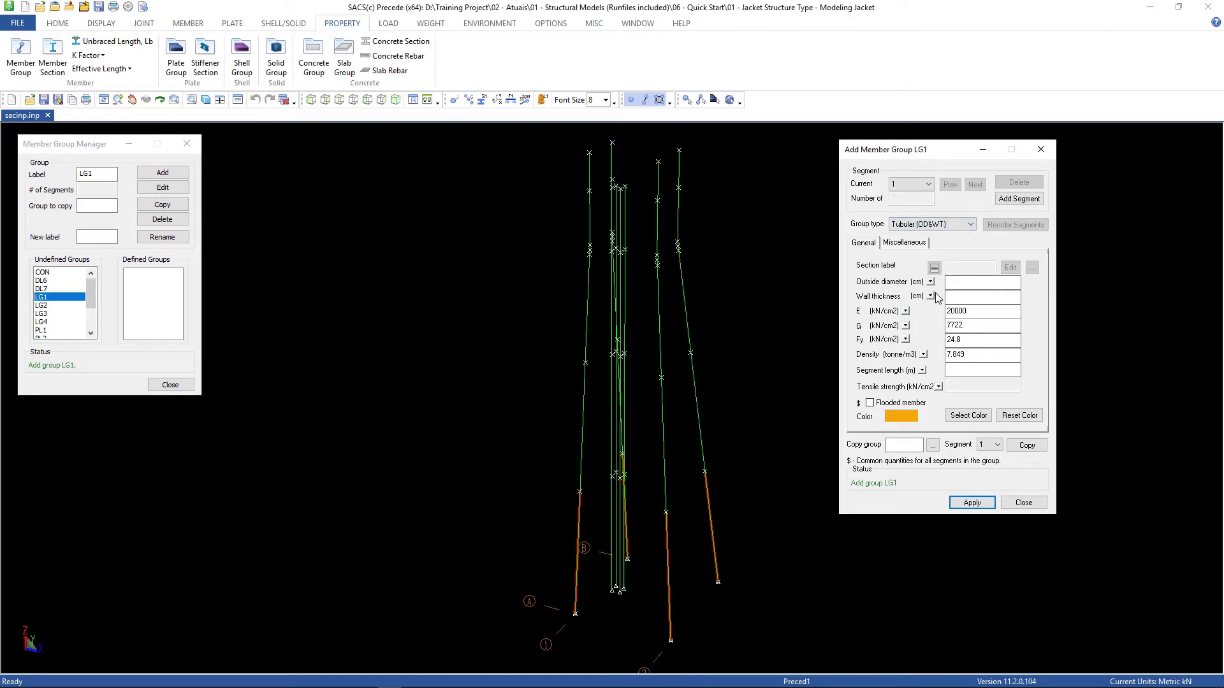
left_click(931, 282)
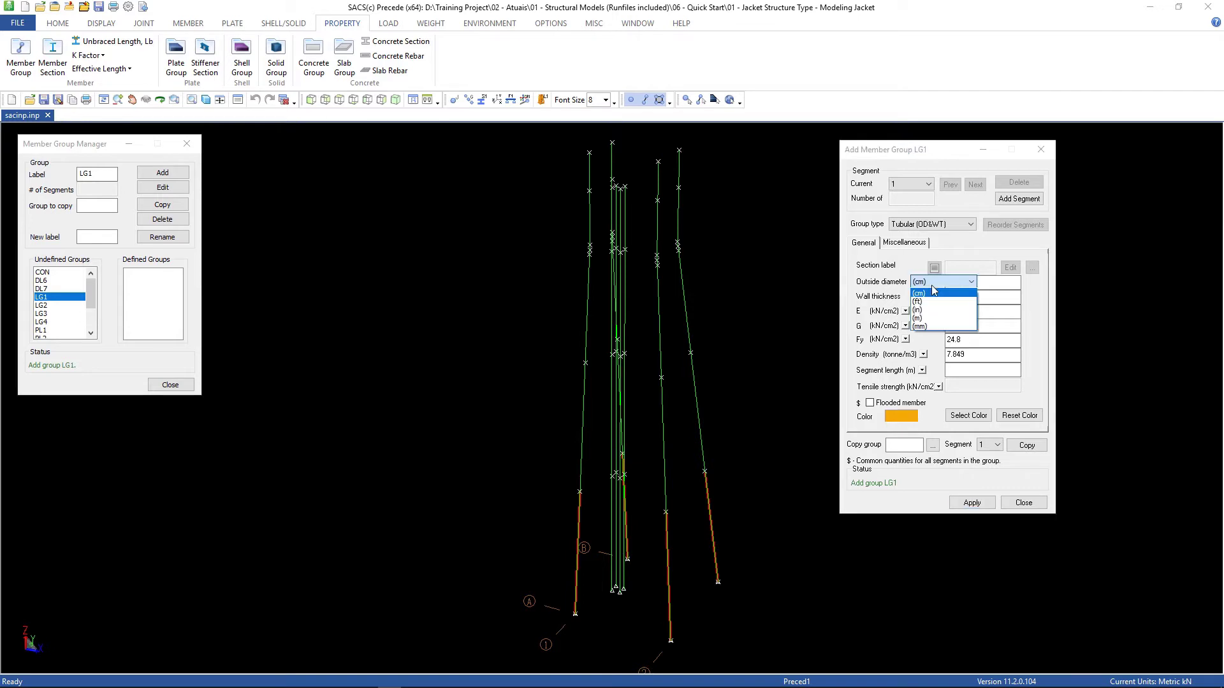
left_click(928, 311)
left_click(927, 296)
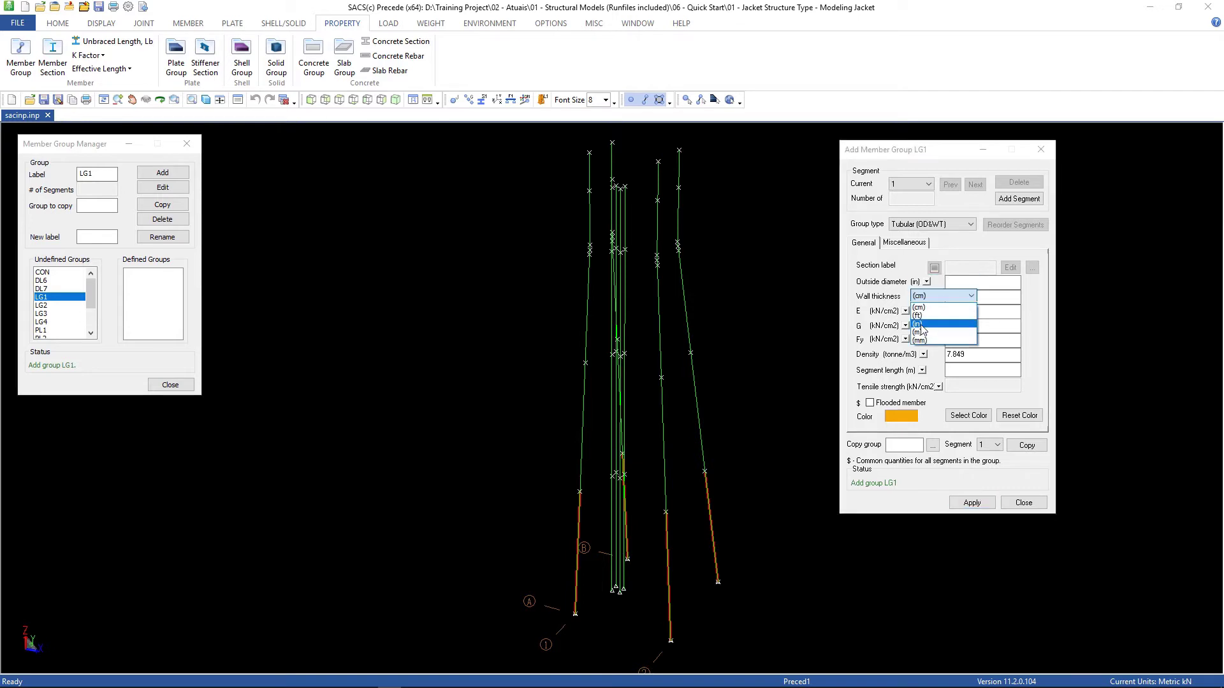
left_click(928, 324)
- Define LG1's first segment as flooded, with 48.5 in outside diameter, 1.75 in wall thickness, Fy 34.5 kN/cm2 and 1 m length
left_click(962, 284)
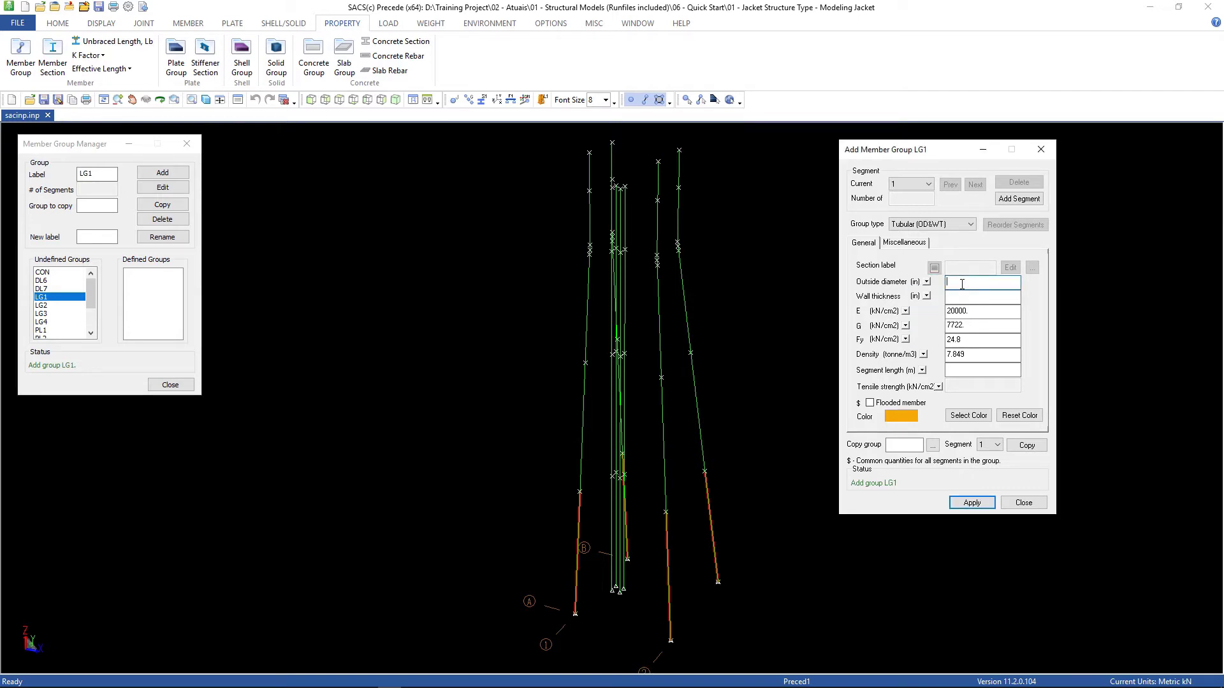
type("48.5")
key("Tab")
type("1.75")
key("Tab")
key("Tab")
key("Tab")
type("3")
left_click(960, 372)
type("1.")
left_click(870, 404)
left_click(969, 504)
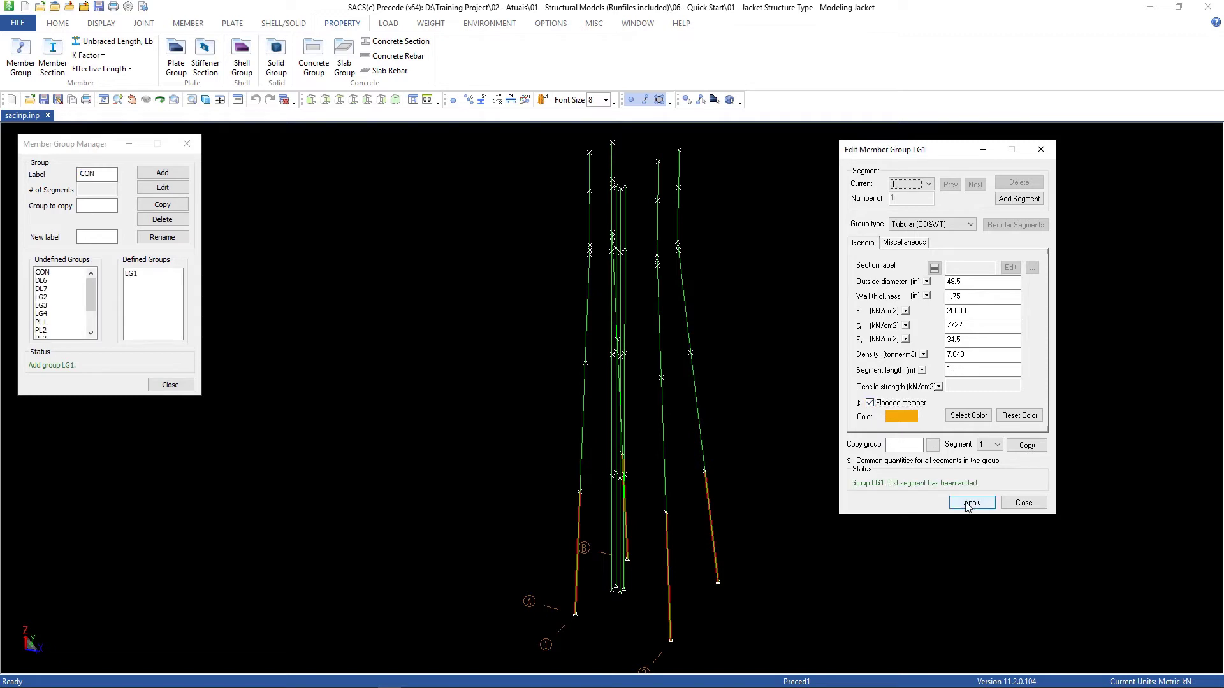
- Add a second segment to LG1 with 47 in outside diameter, 1 in wall thickness and blank segment length
left_click(1014, 201)
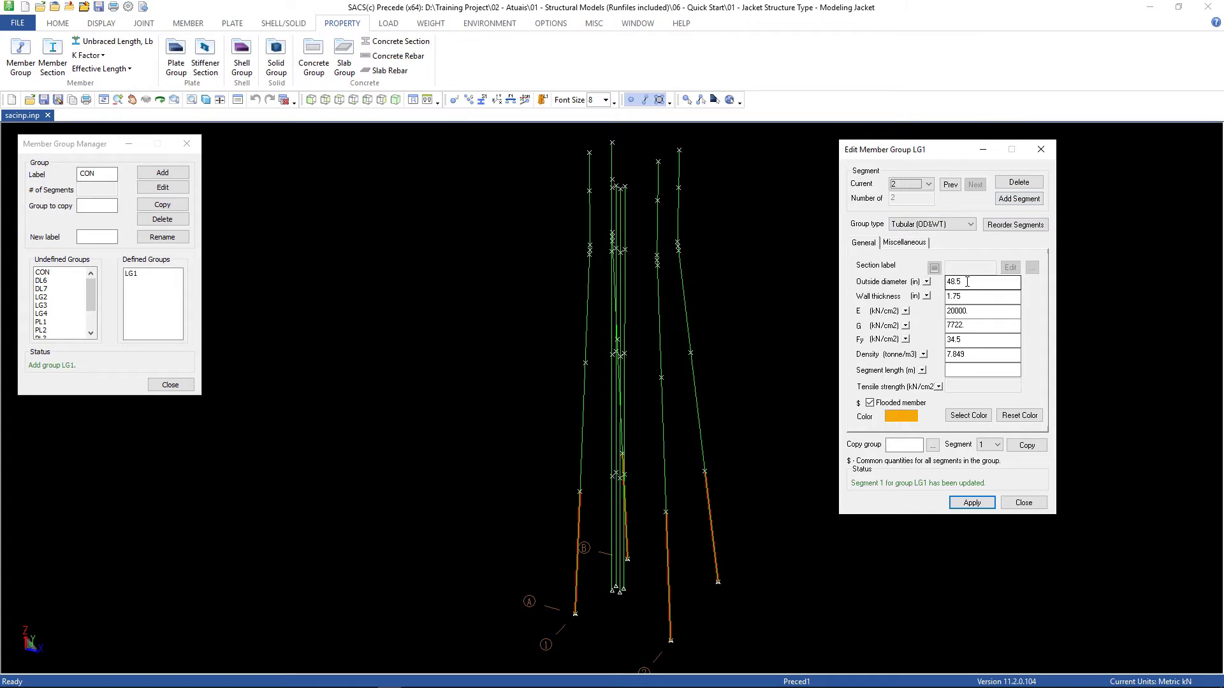
left_click(968, 282)
left_click_drag(967, 282, 949, 281)
type("7")
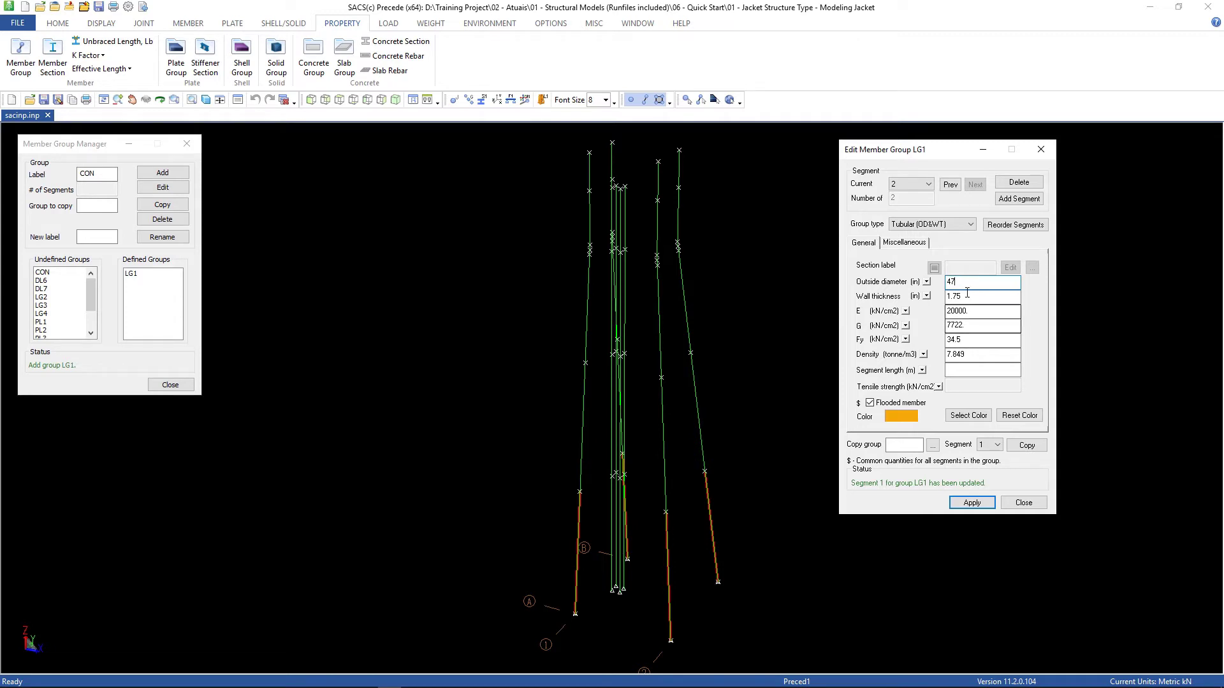
left_click(968, 294)
left_click_drag(968, 295, 955, 298)
type("0")
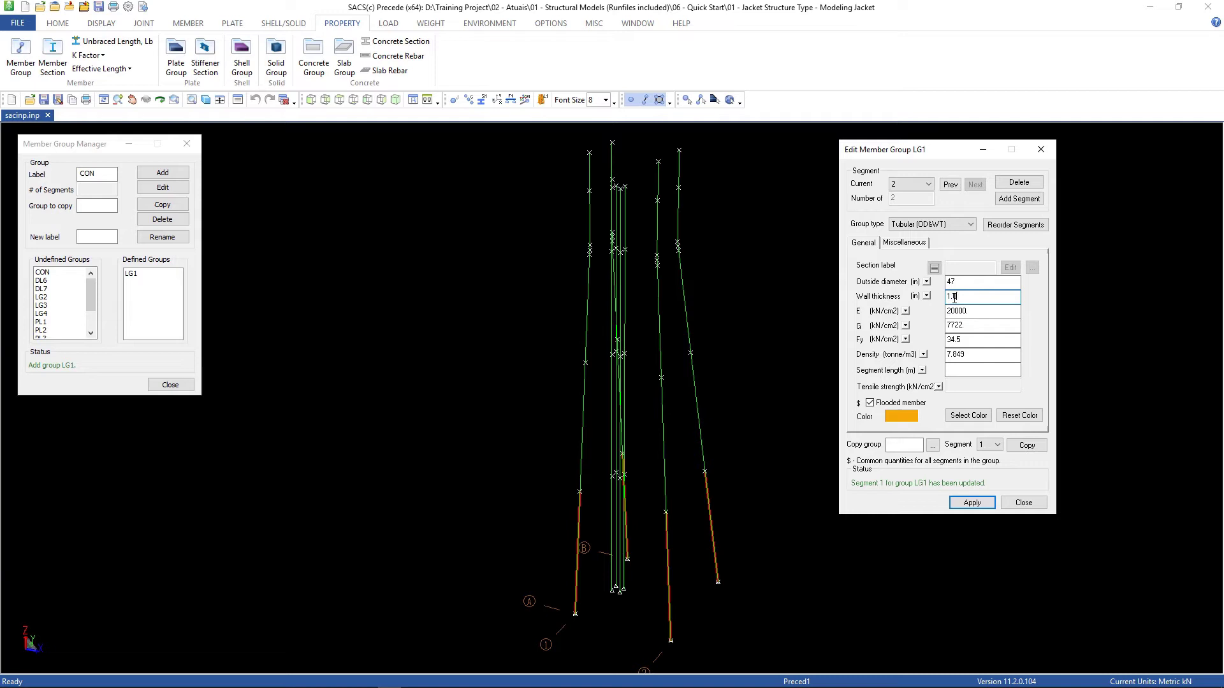
left_click(956, 371)
left_click(971, 502)
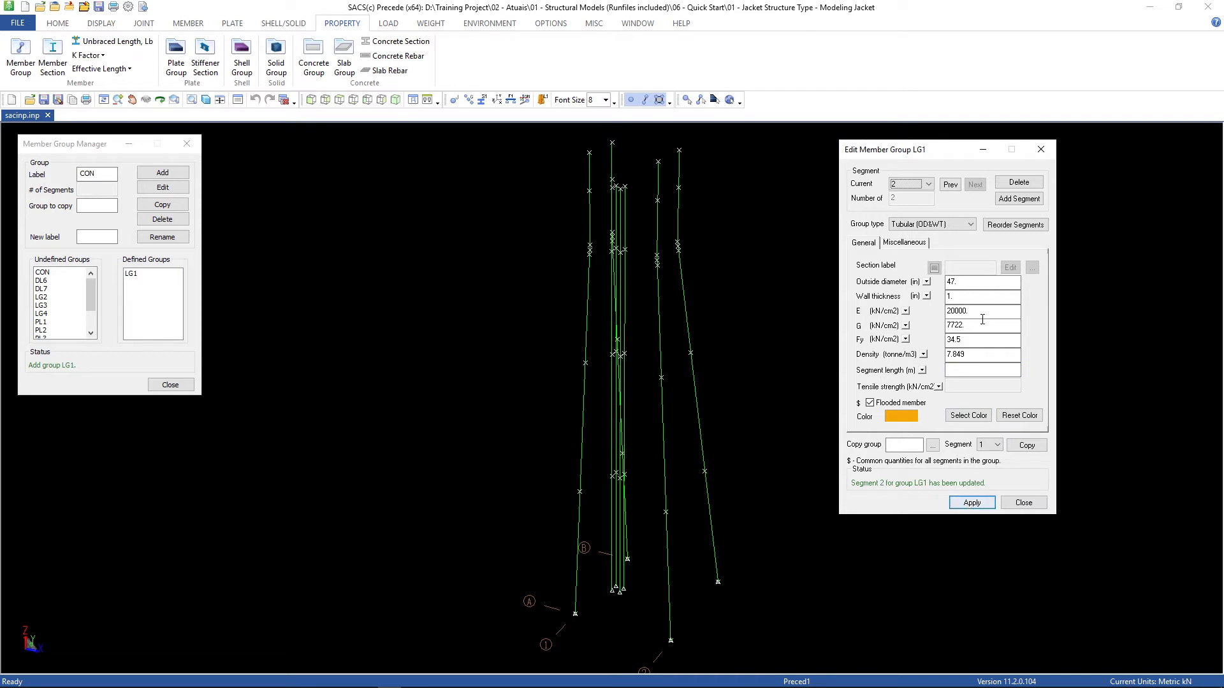
- Add a third segment to LG1 with 48.5 in outside diameter, 1.75 in wall thickness and 1.0 m length
left_click(1006, 201)
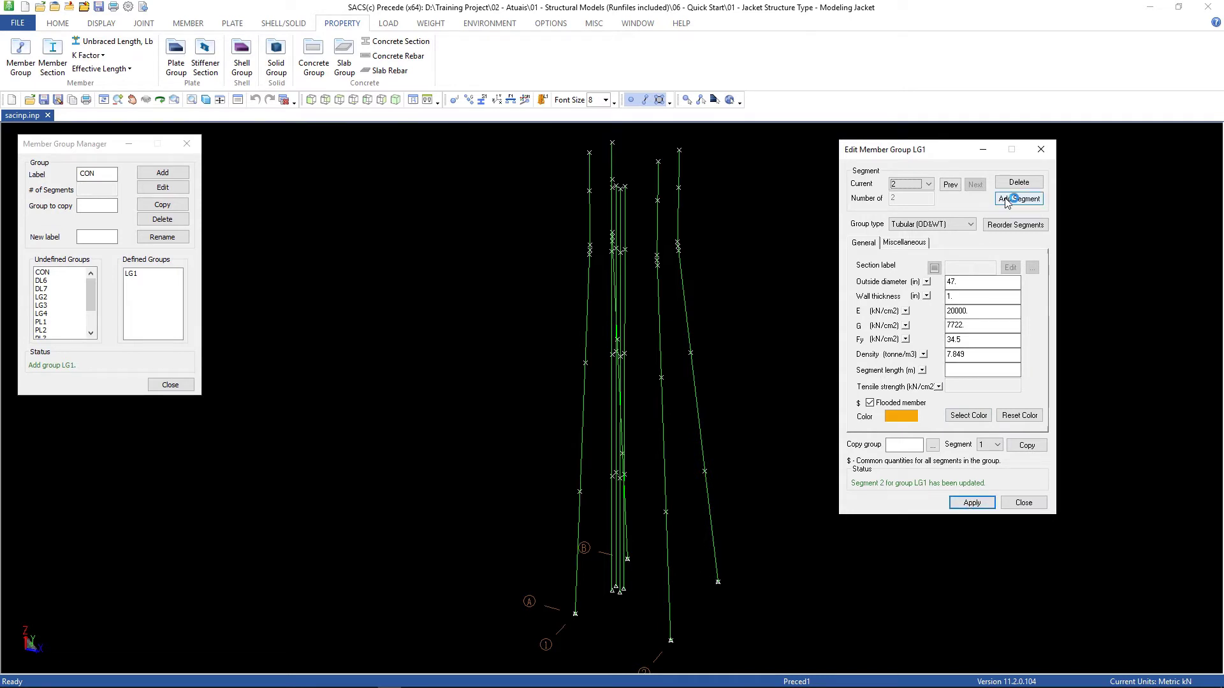
left_click(963, 281)
key("BackSpace")
key("BackSpace")
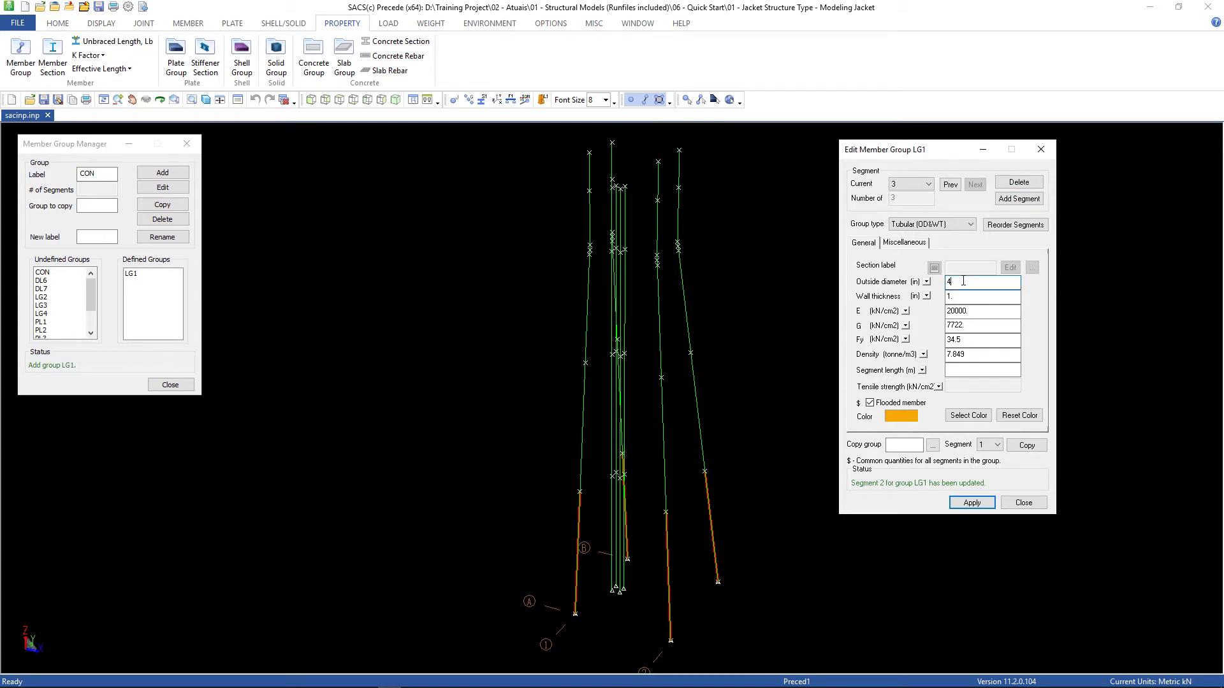
type("8.5")
key("Tab")
type("1.75")
left_click(964, 372)
type("1")
type(".0")
left_click(973, 503)
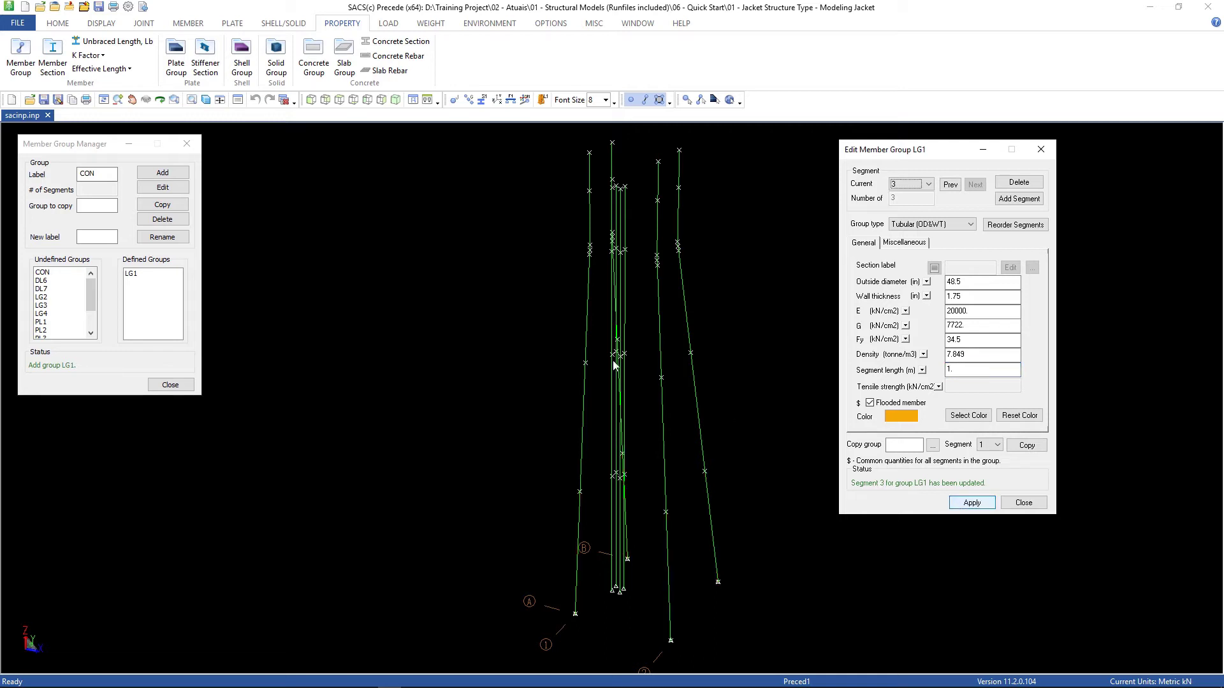
- Inspect the segmented LG1 legs in the solid 3D display, then close the group's editing dialog
left_click(205, 101)
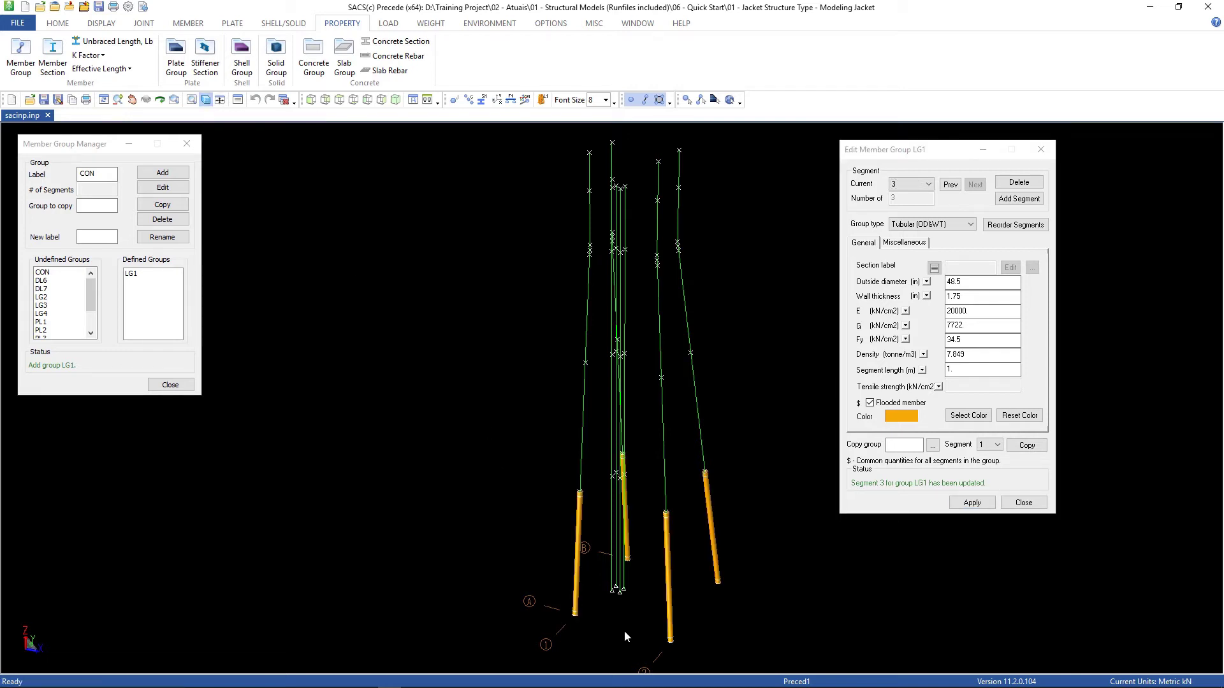
scroll(591, 609, "up", 5)
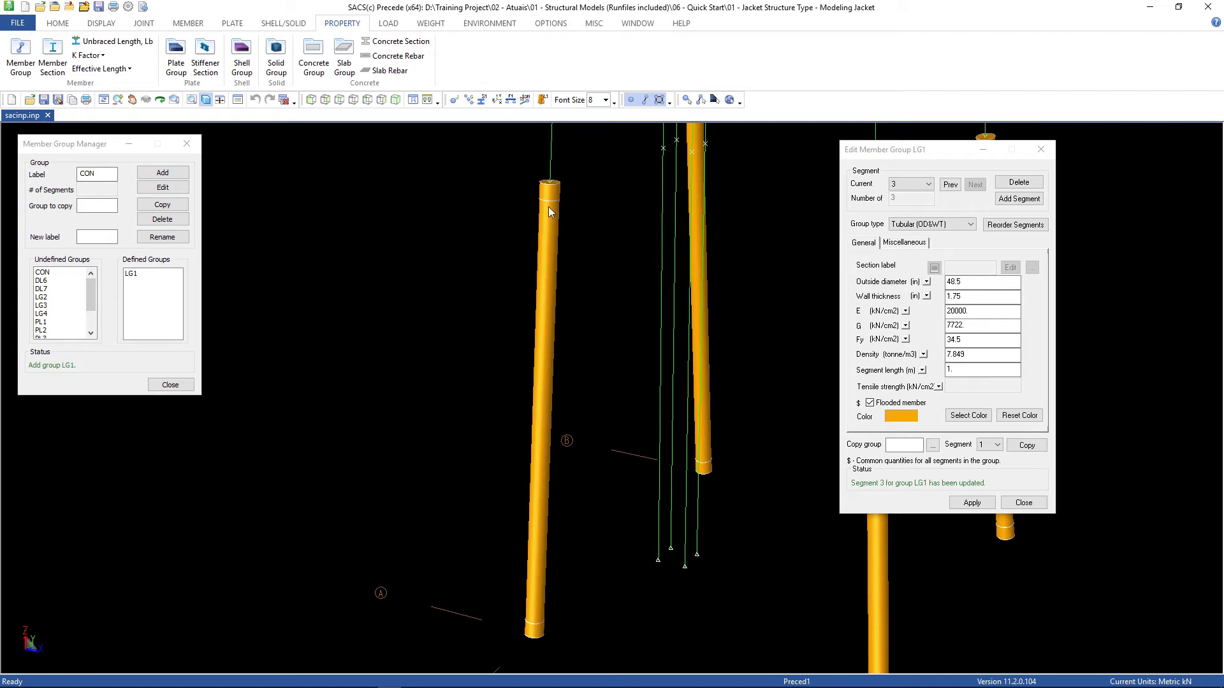
left_click(1031, 504)
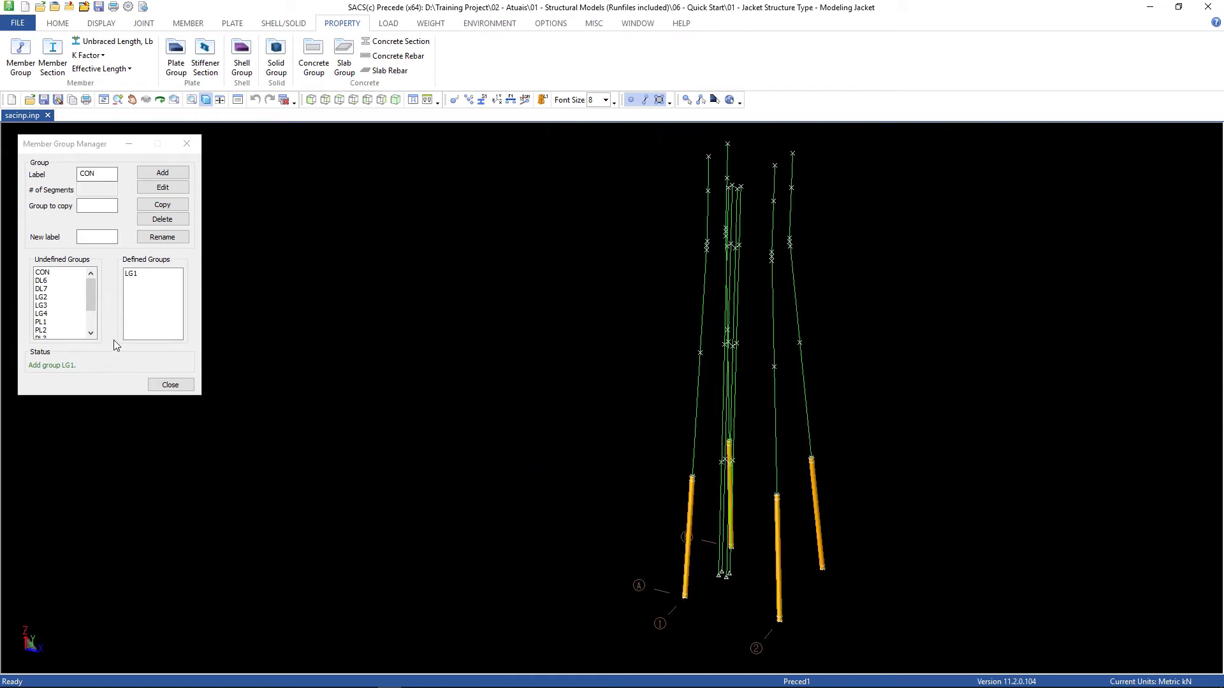
- Start adding member group LG2 with the group type Tubular (OD&WT)
left_click(42, 297)
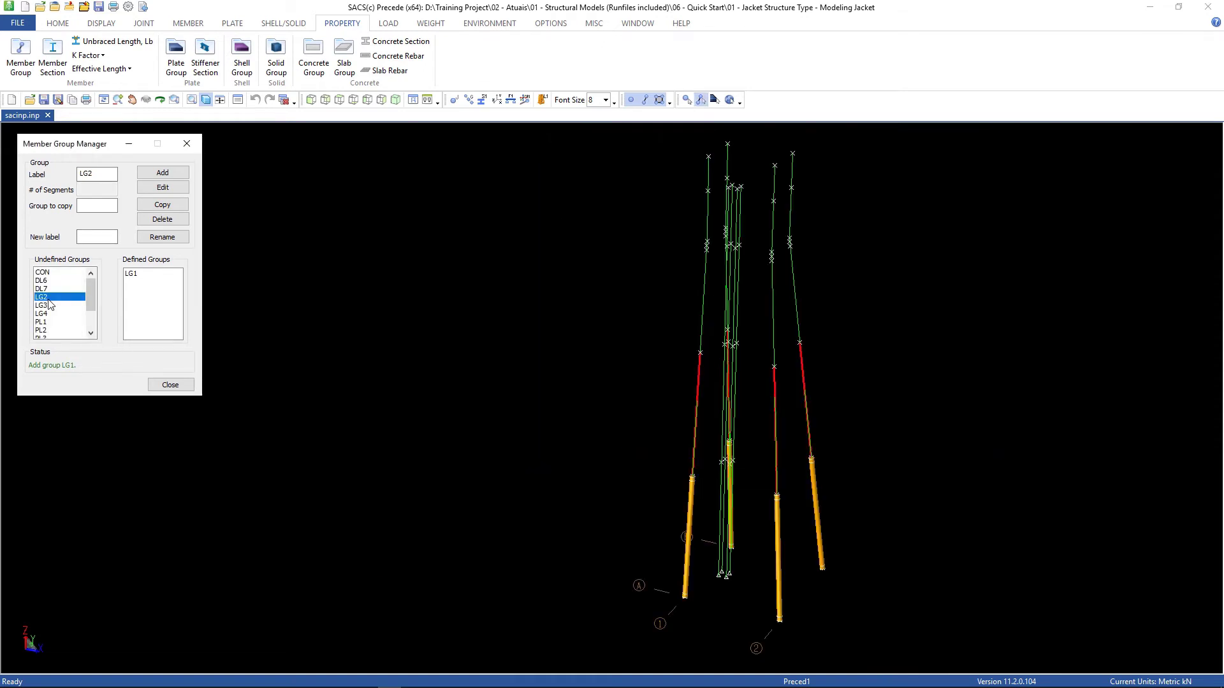
left_click(161, 174)
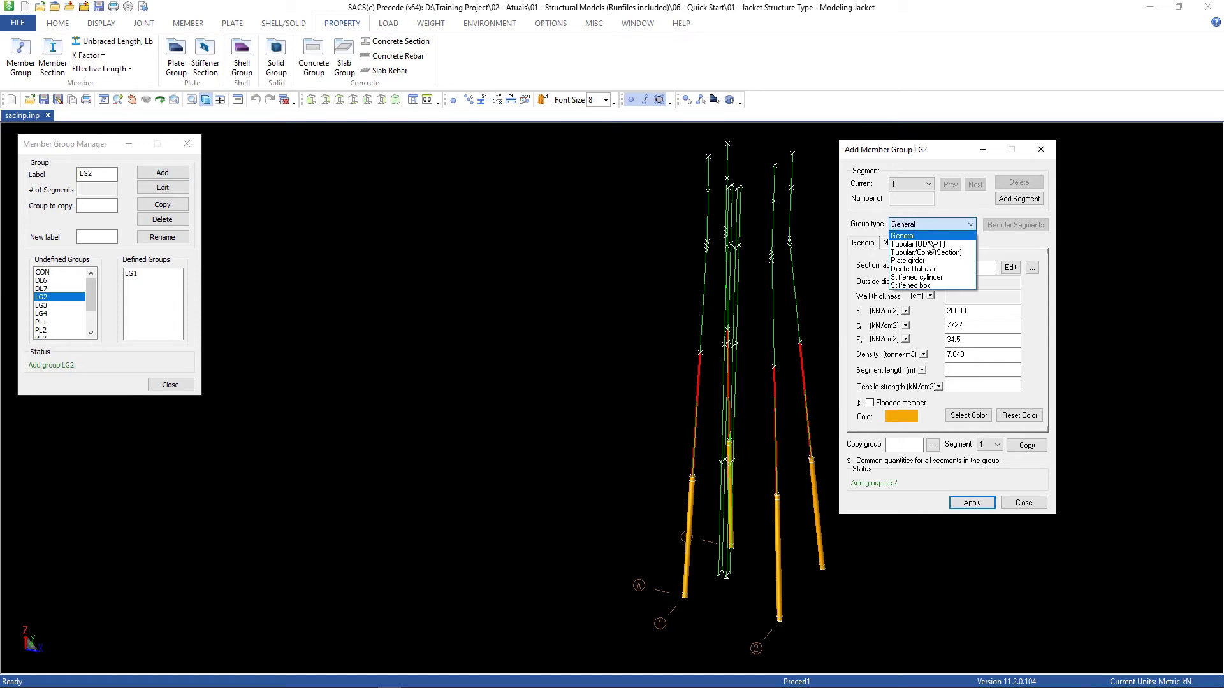
left_click(927, 243)
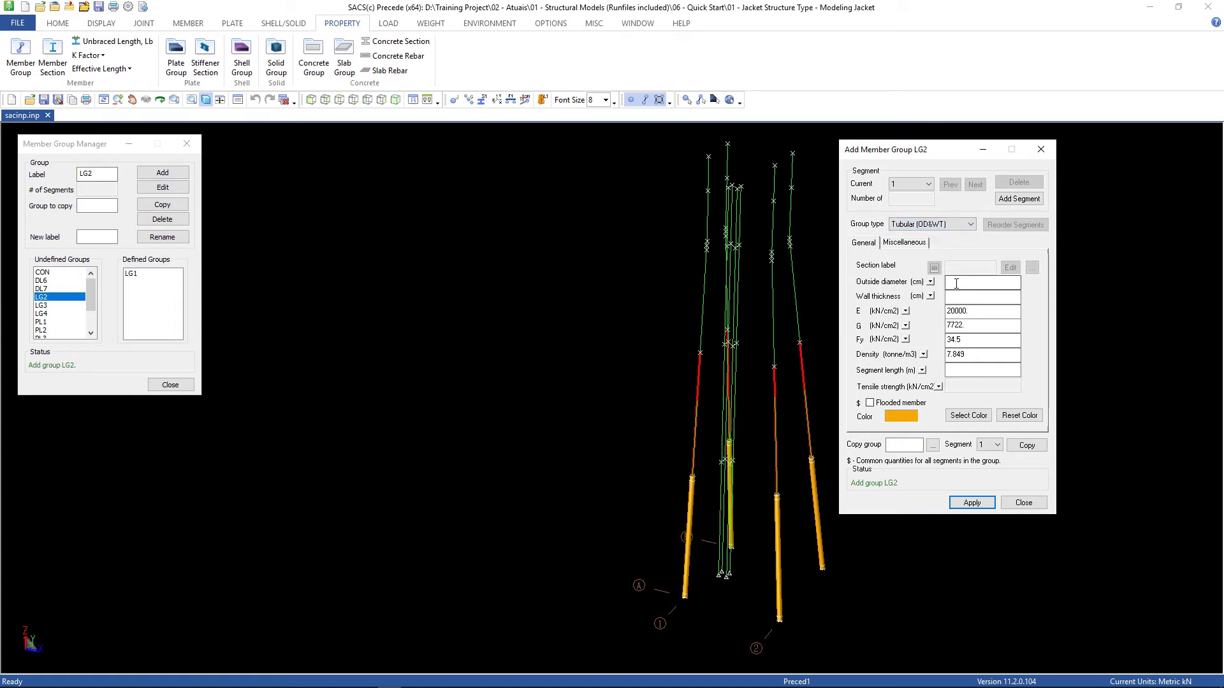
left_click(931, 282)
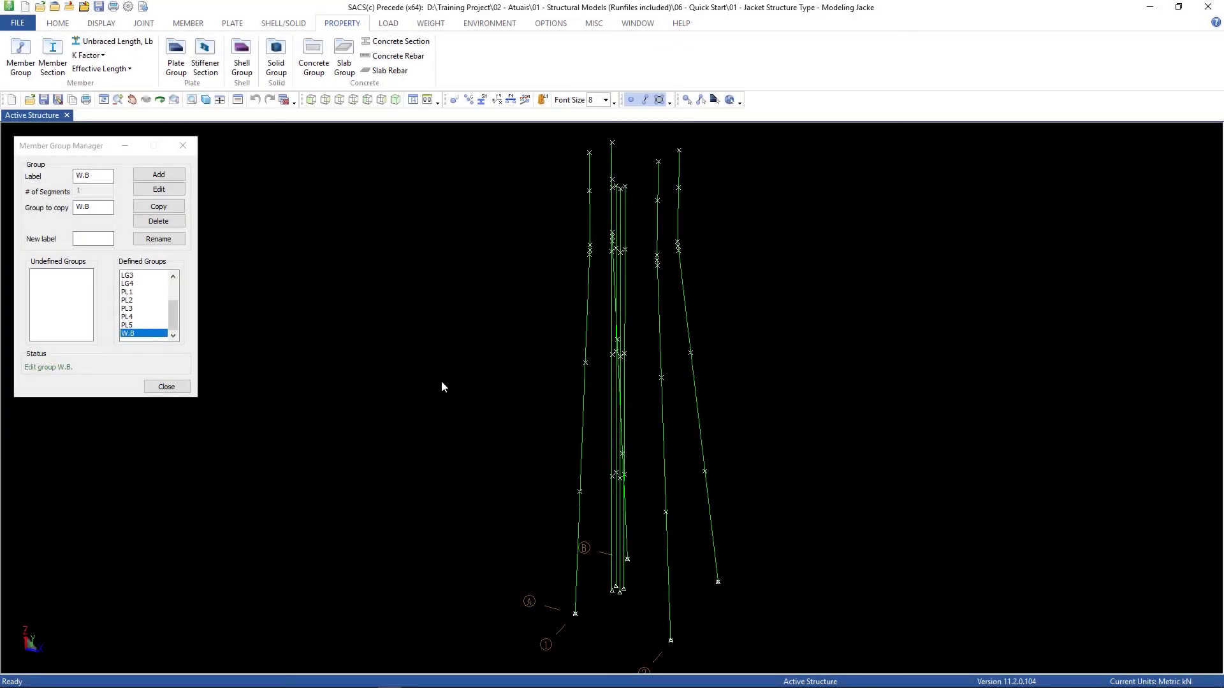
- Close the member group manager and save the model under a new file name with both model and seastate data in Metric/kN force units
left_click(167, 388)
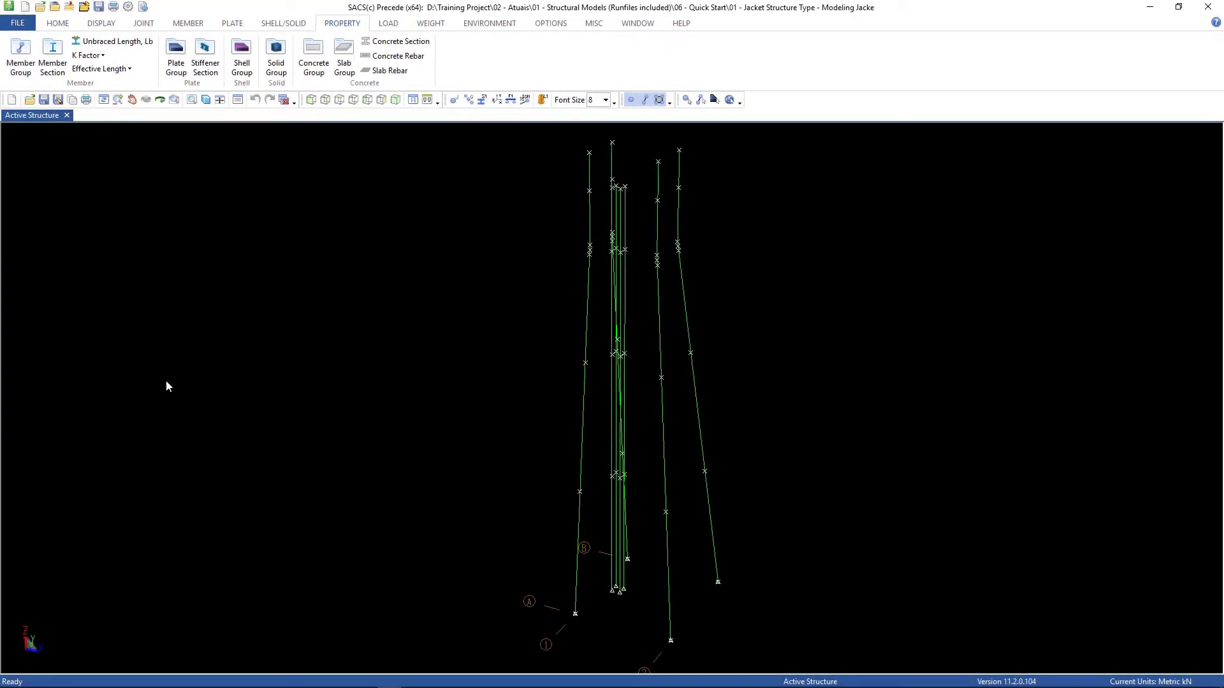
left_click(18, 24)
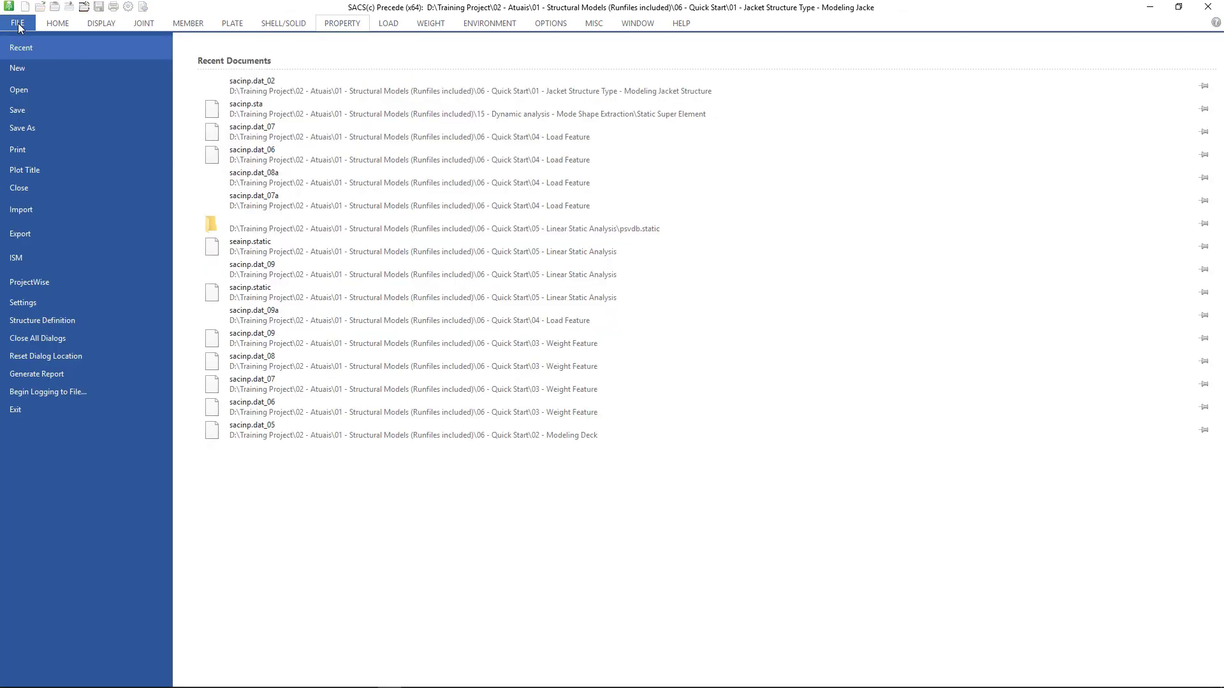
left_click(17, 129)
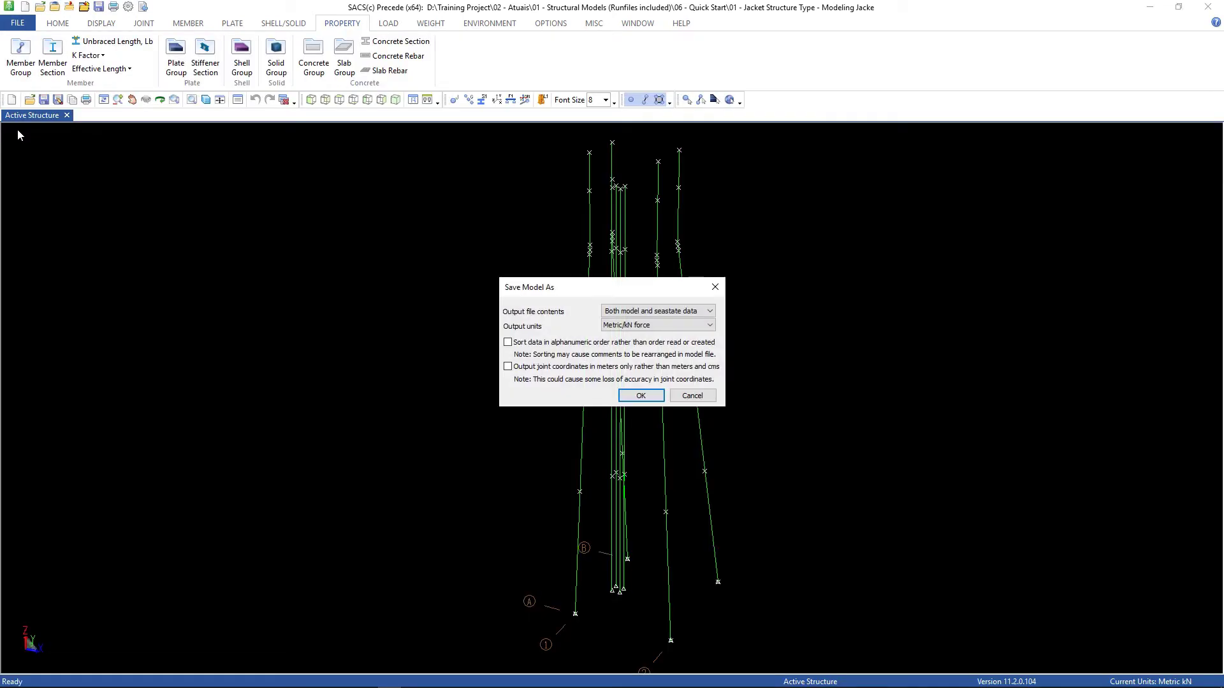
left_click(623, 400)
left_click(532, 460)
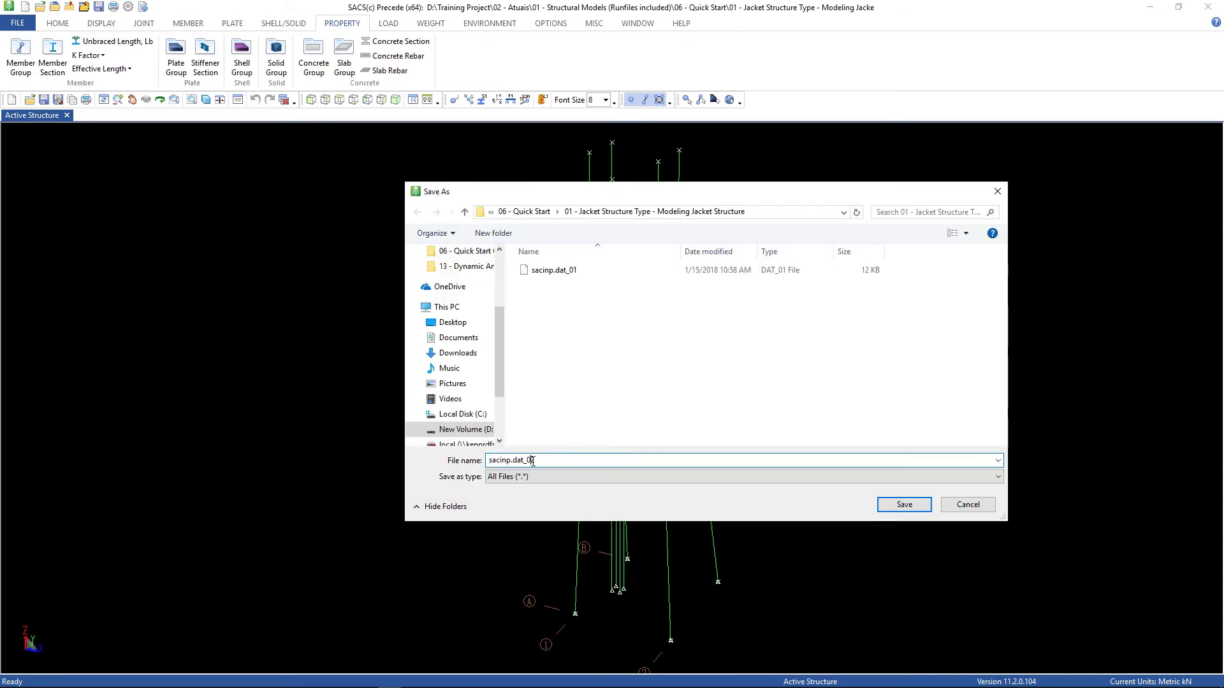
key("Return")
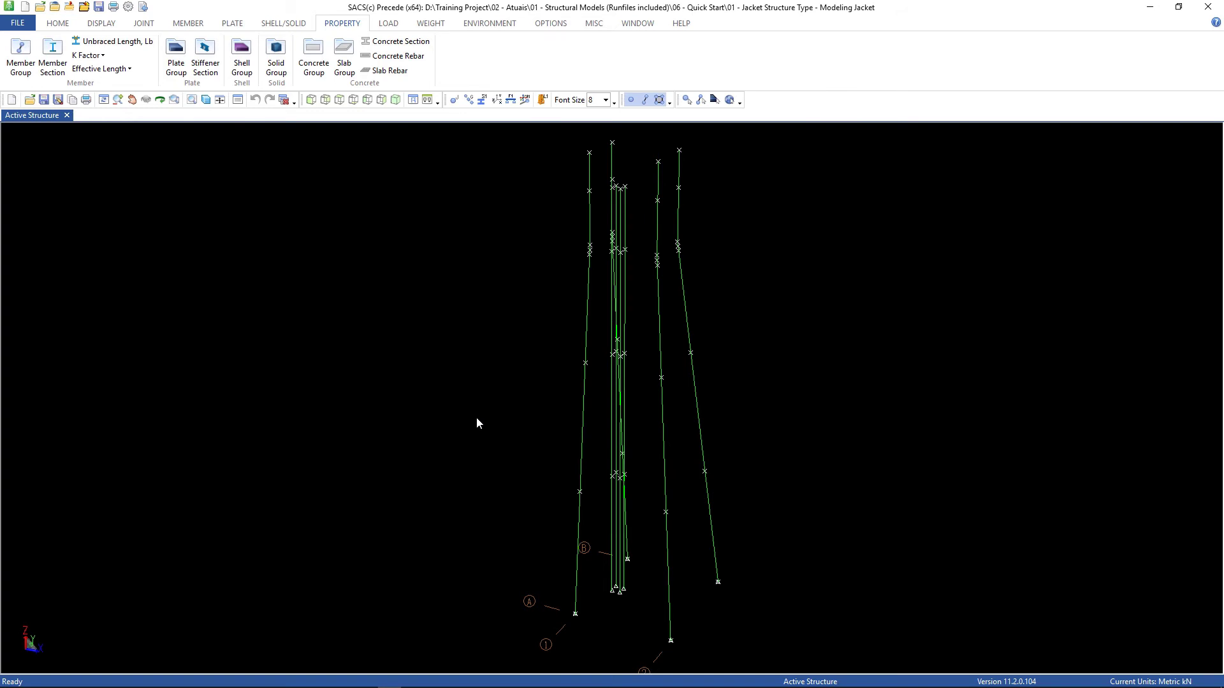
- Display the plan at elevation -79.500 and close the plan settings
left_click(100, 23)
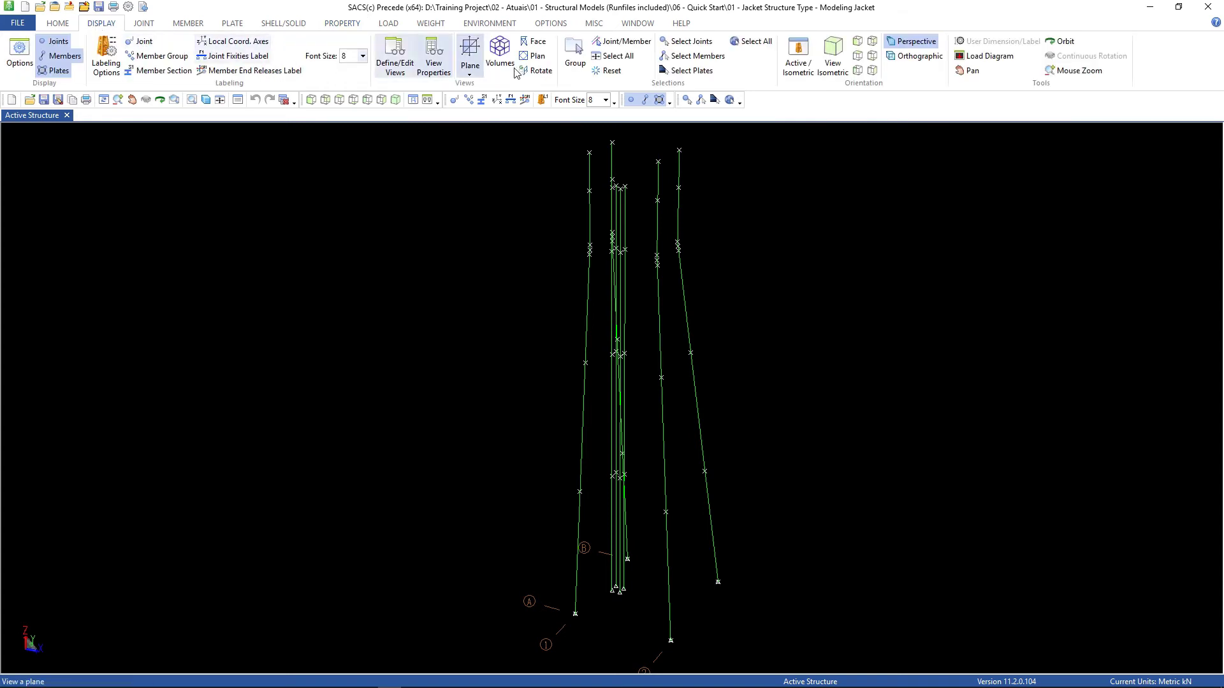
left_click(537, 56)
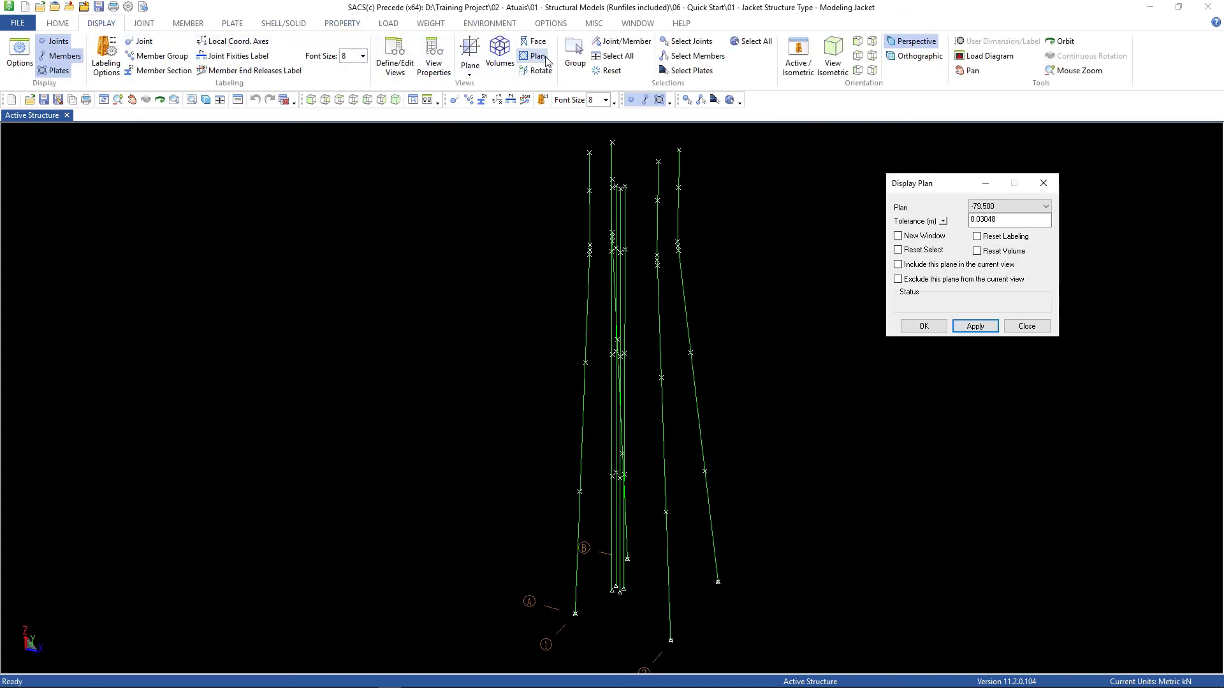
left_click(1006, 208)
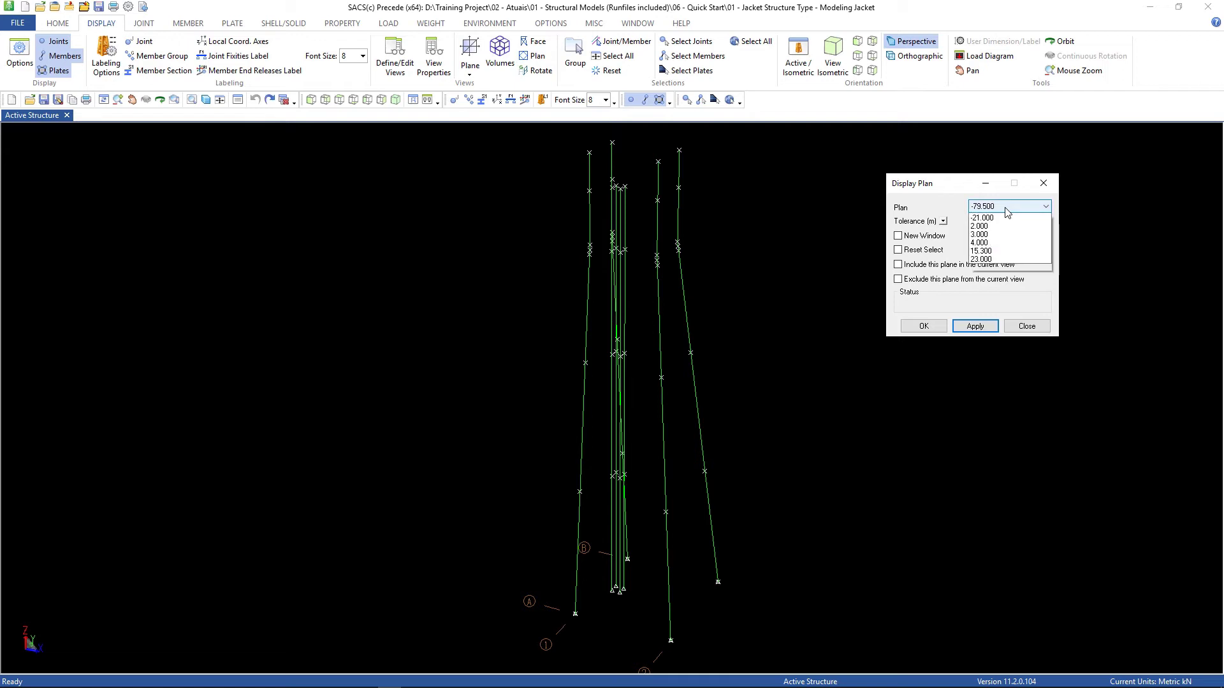
left_click(1001, 208)
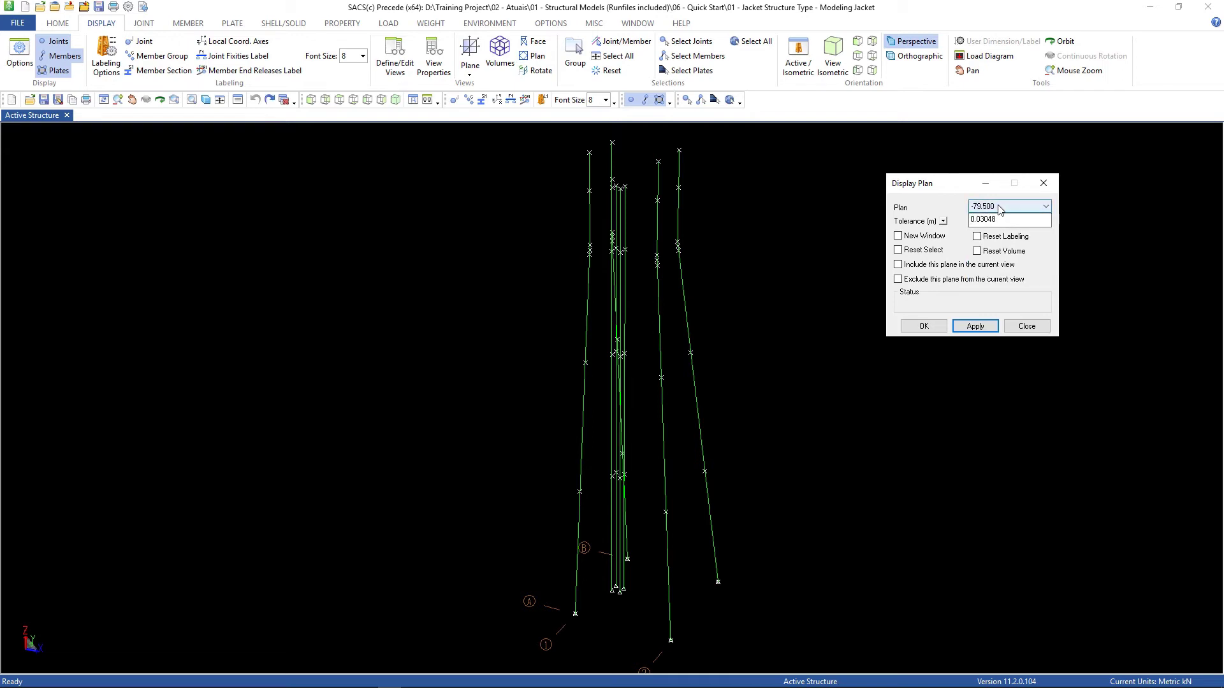
left_click(977, 327)
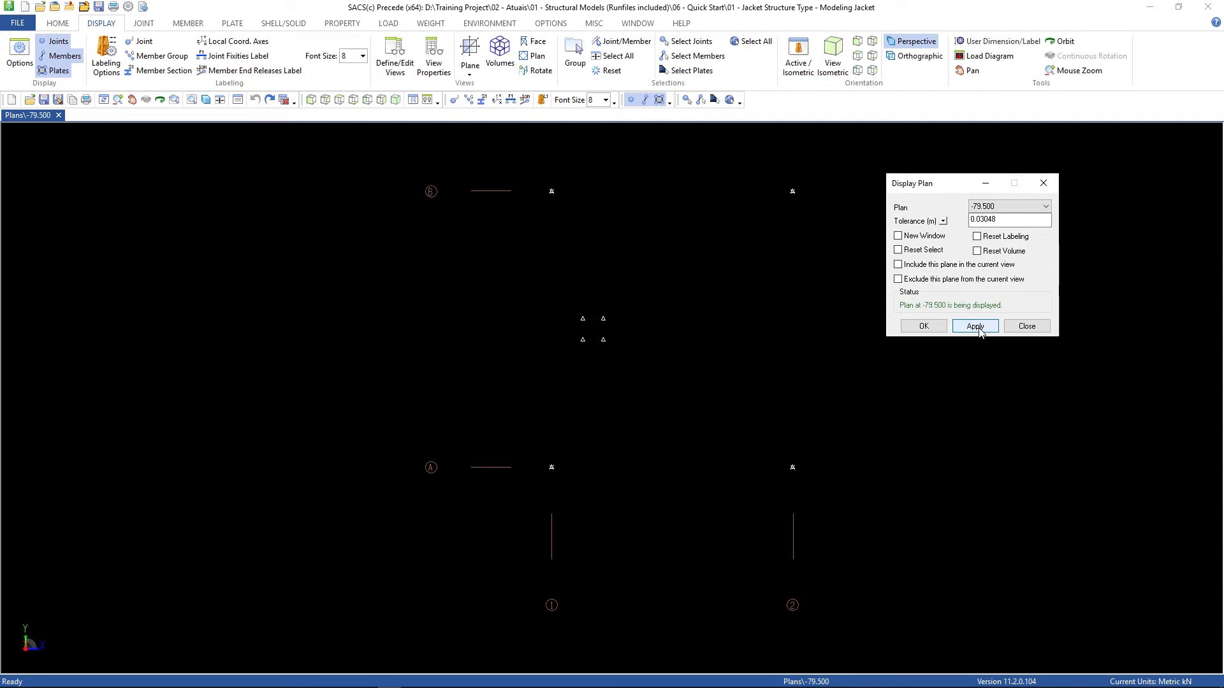
left_click(1035, 330)
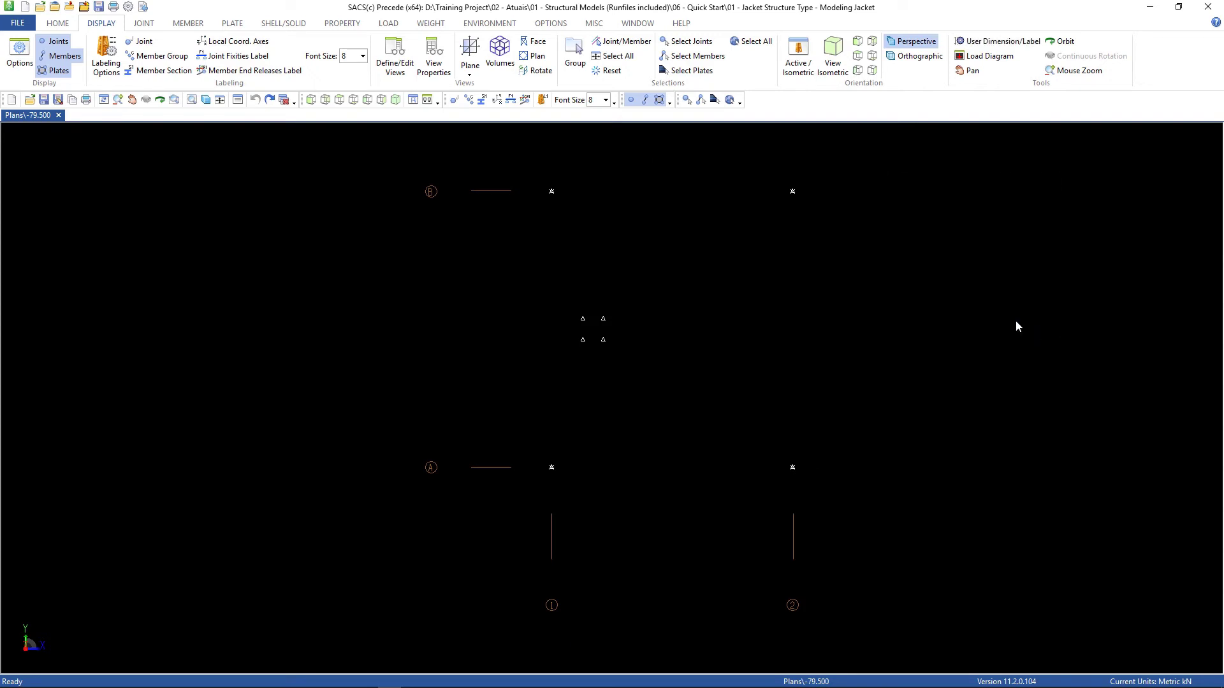
- Label the joints and exclude member groups PL1 to PL5 and W.B from the plan display, with unattached joints hidden
left_click(454, 100)
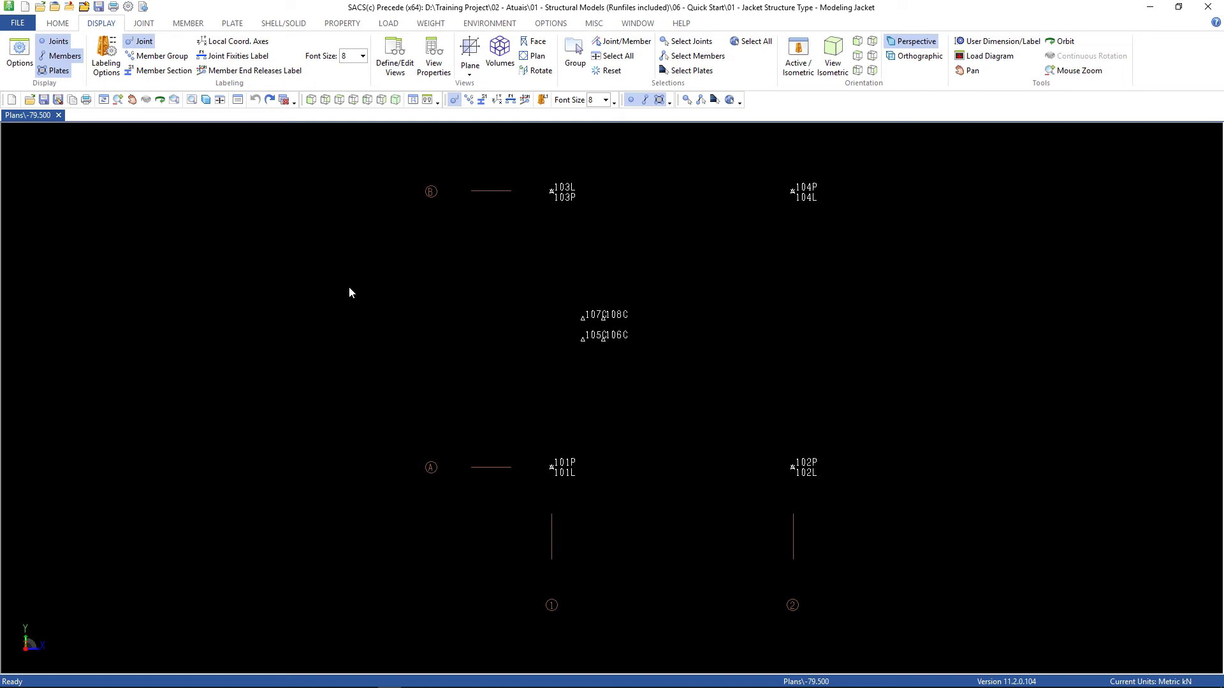
left_click(576, 62)
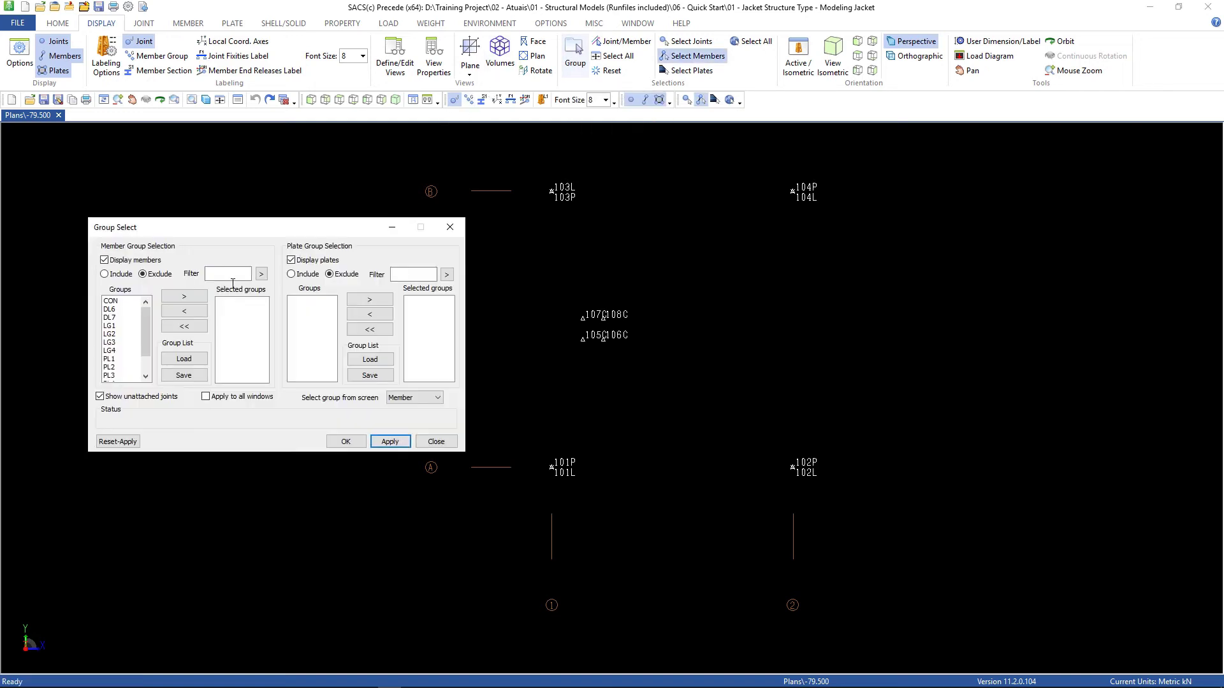
left_click(116, 359)
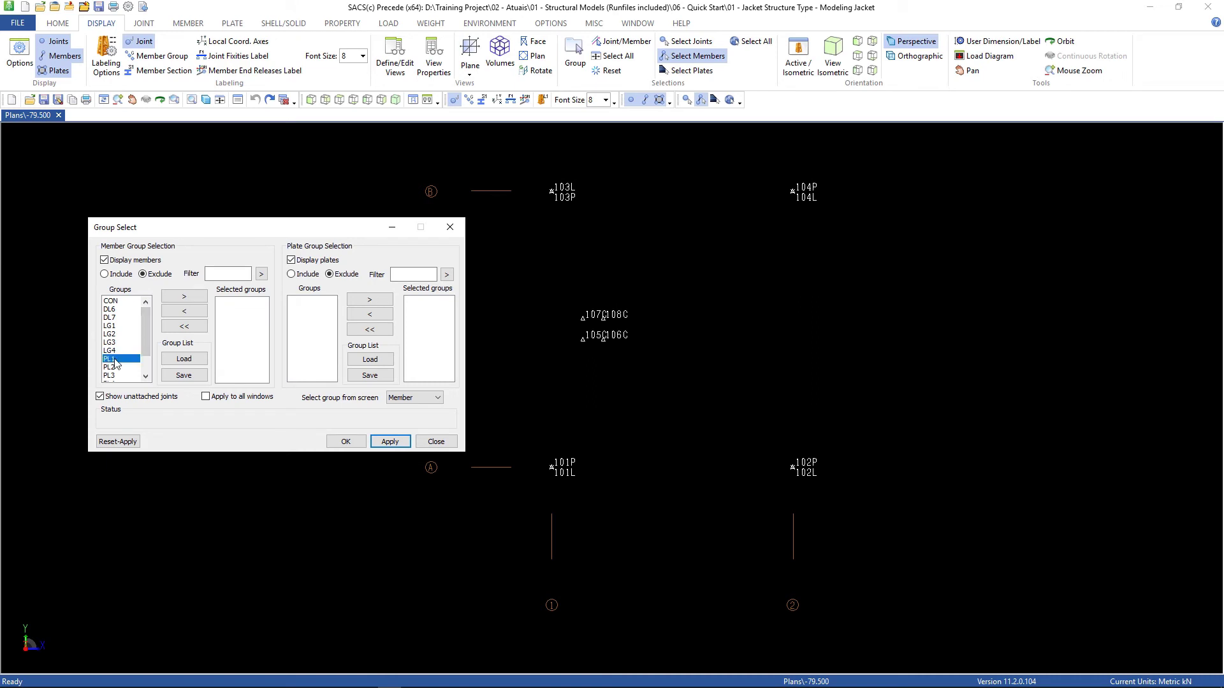
left_click_drag(116, 364, 120, 392)
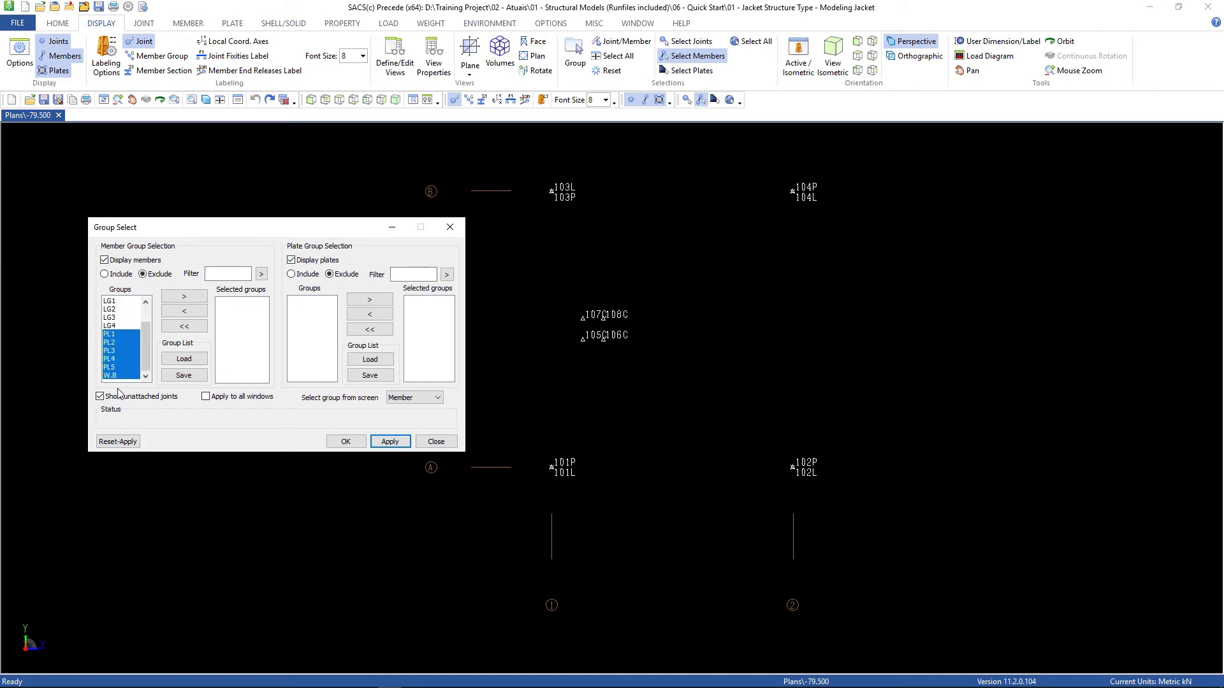
left_click(184, 297)
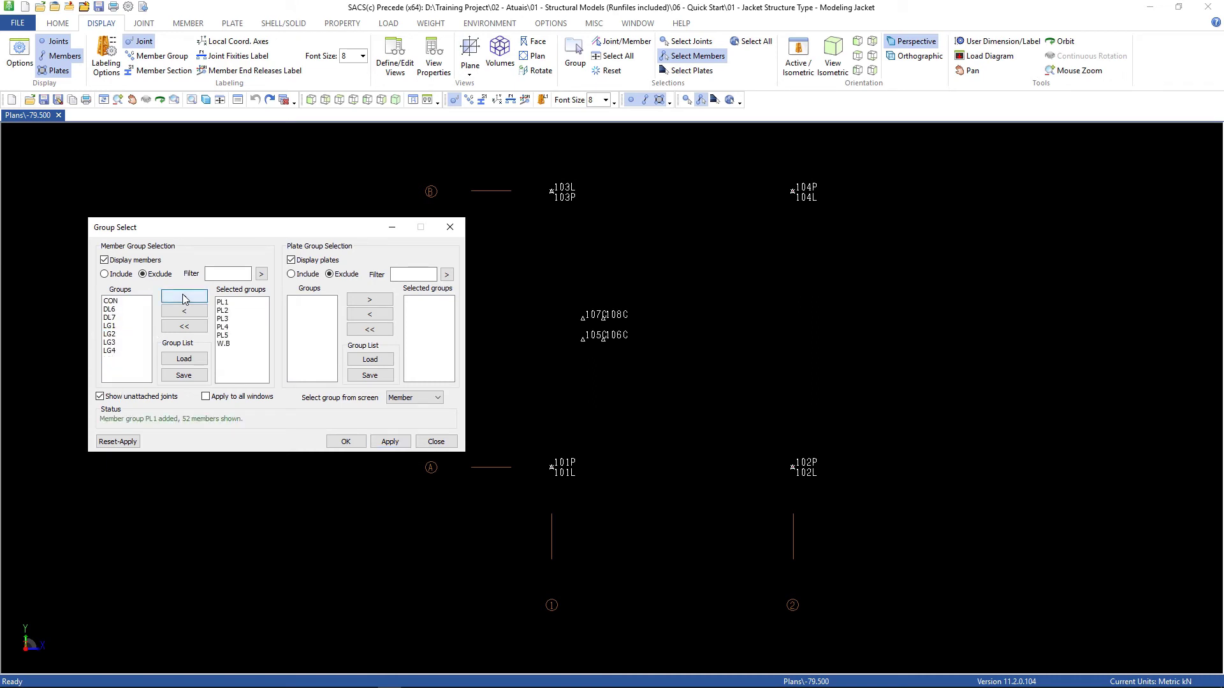
left_click(100, 396)
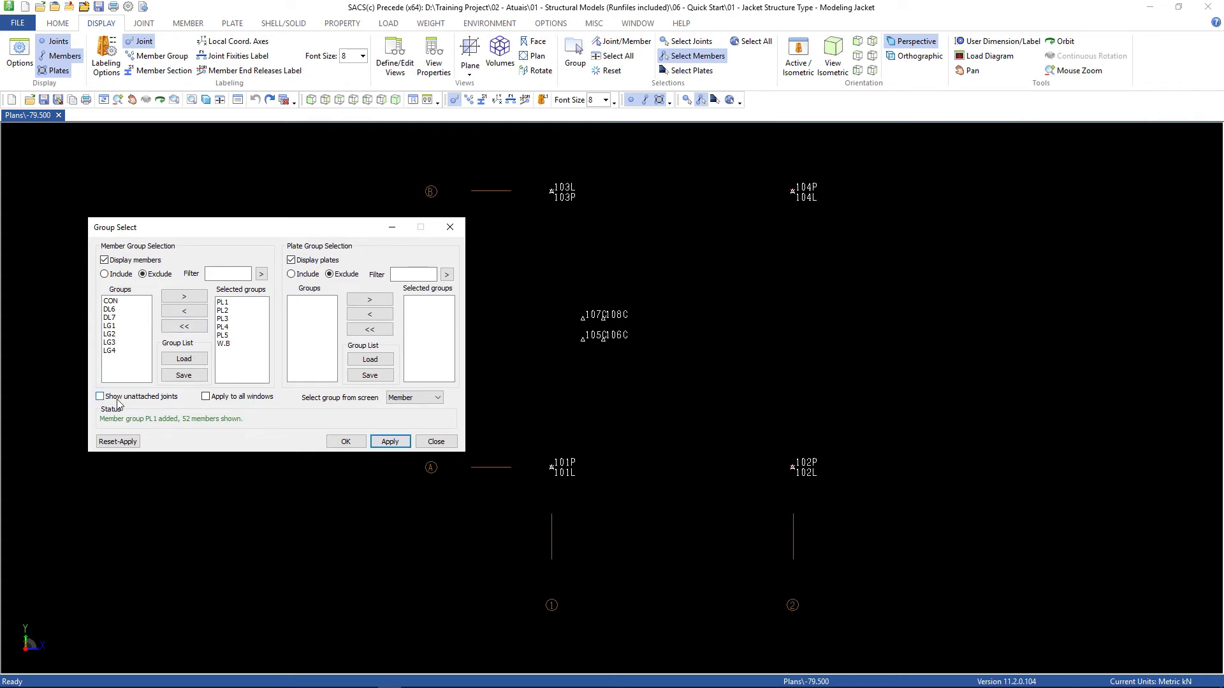
left_click(397, 441)
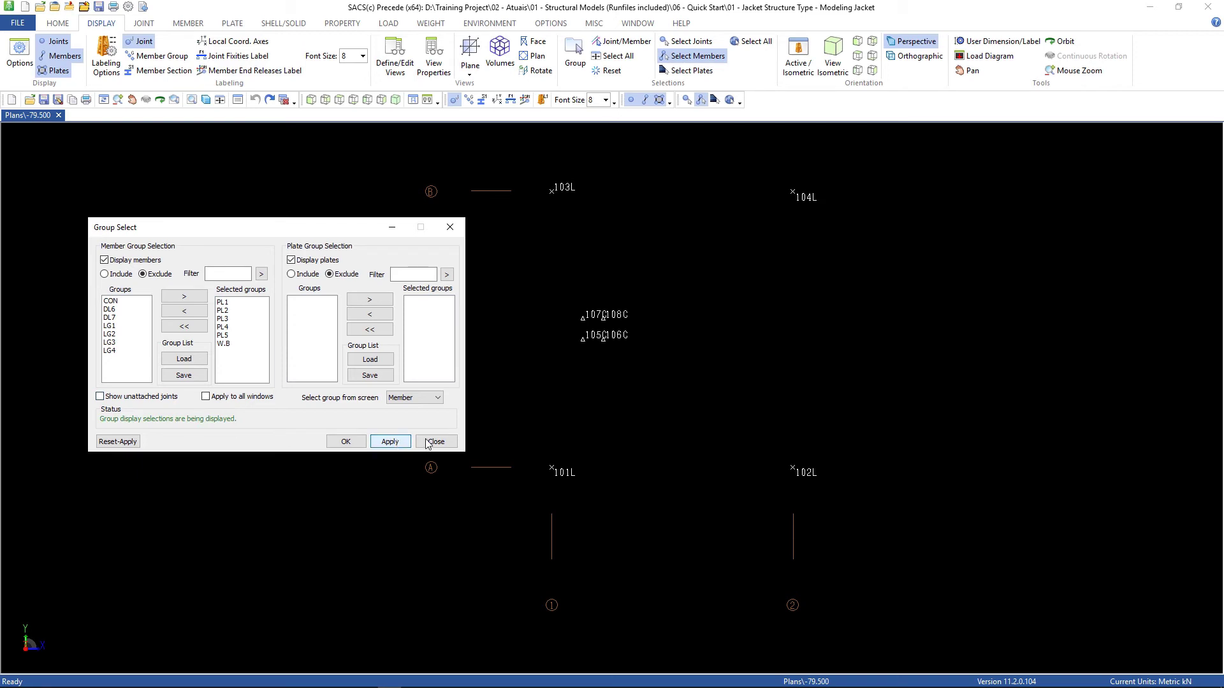
left_click(427, 442)
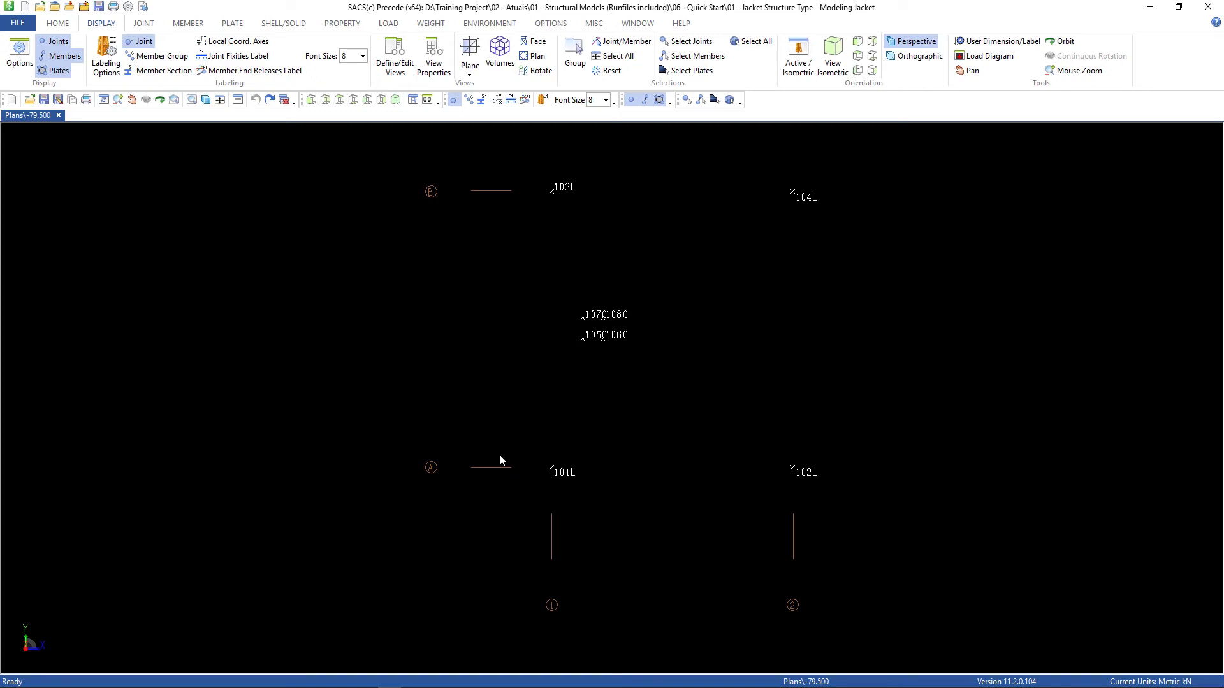
- Add an individual member from joint 101L to joint 102L with group label H11
left_click(185, 24)
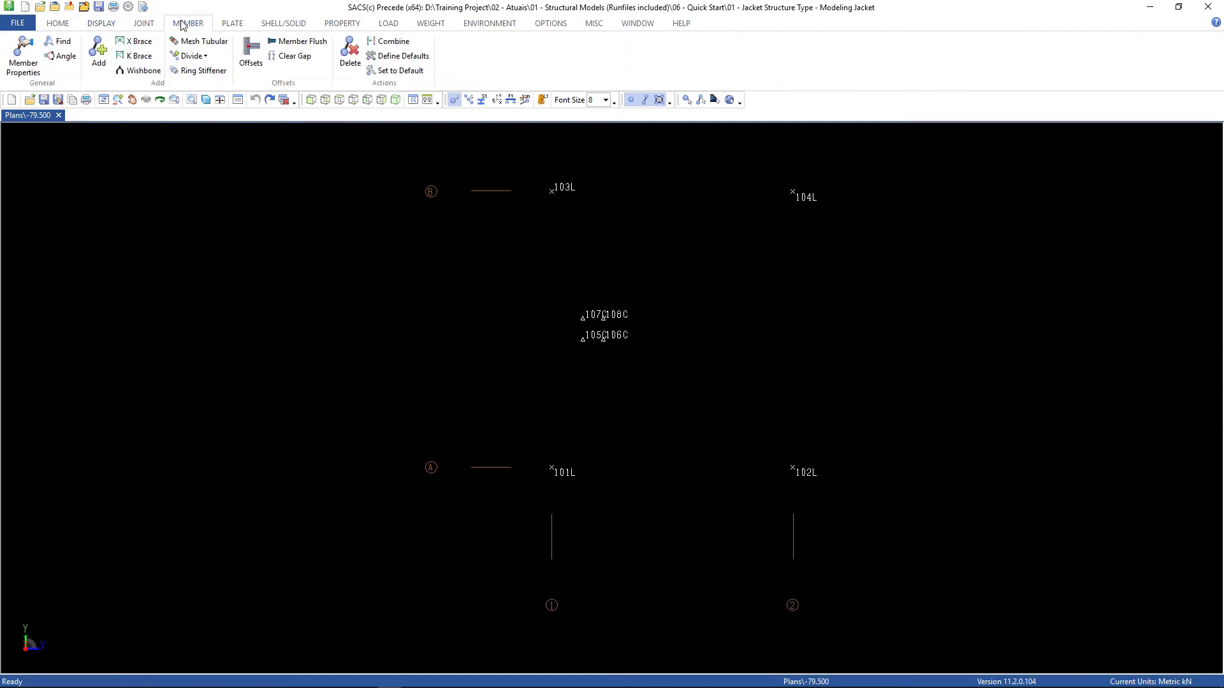
left_click(98, 65)
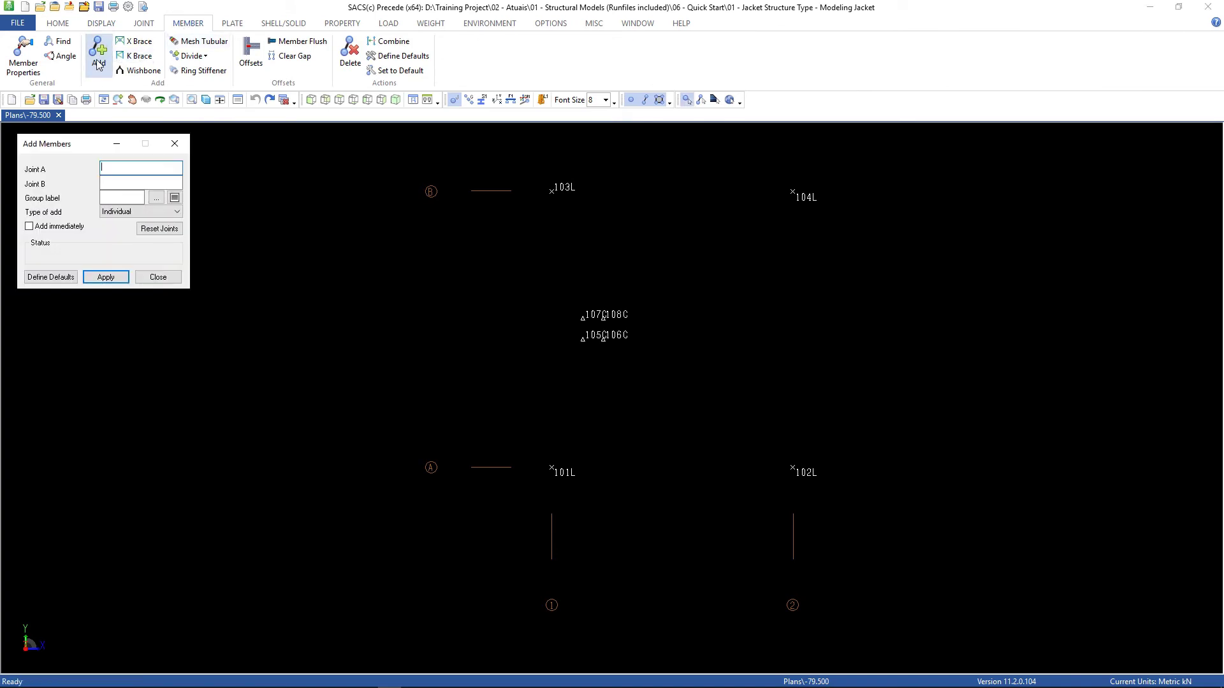
left_click(552, 471)
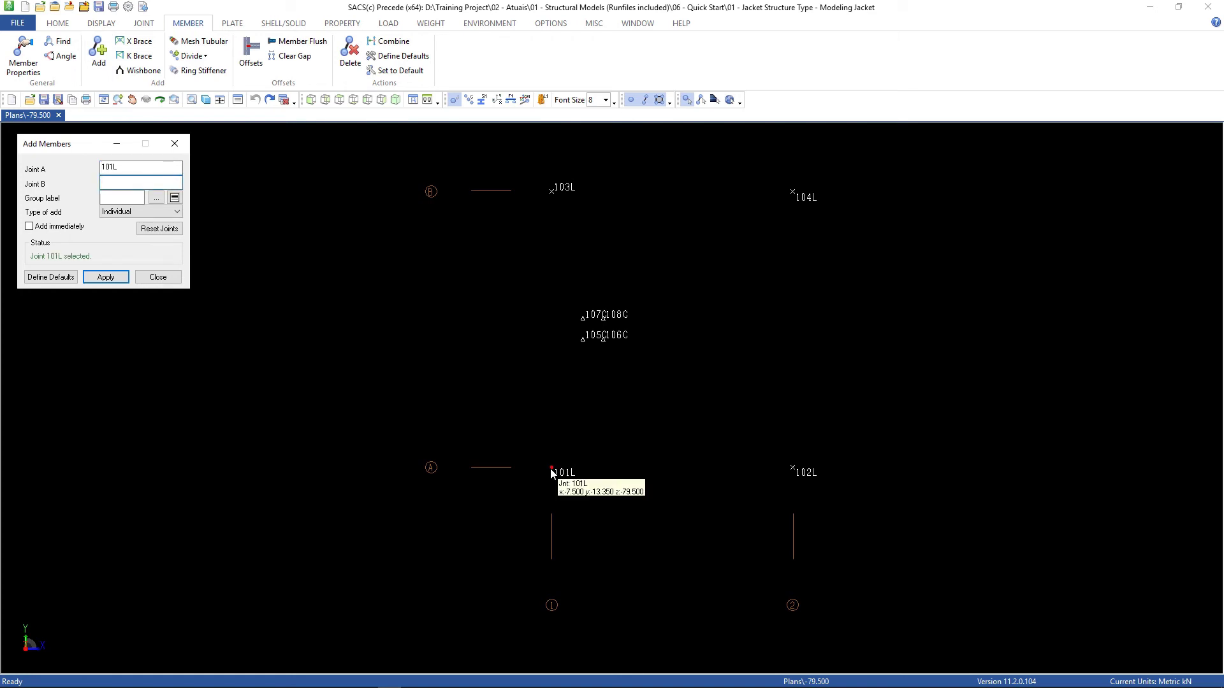
left_click(791, 470)
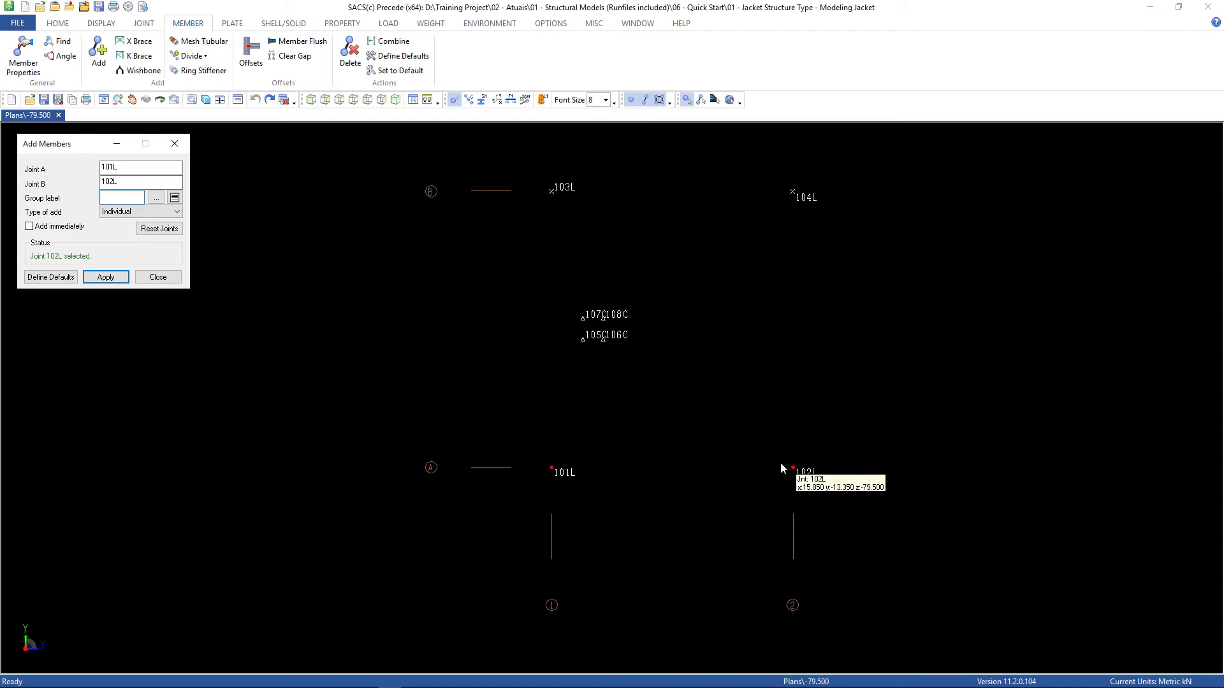
left_click(124, 199)
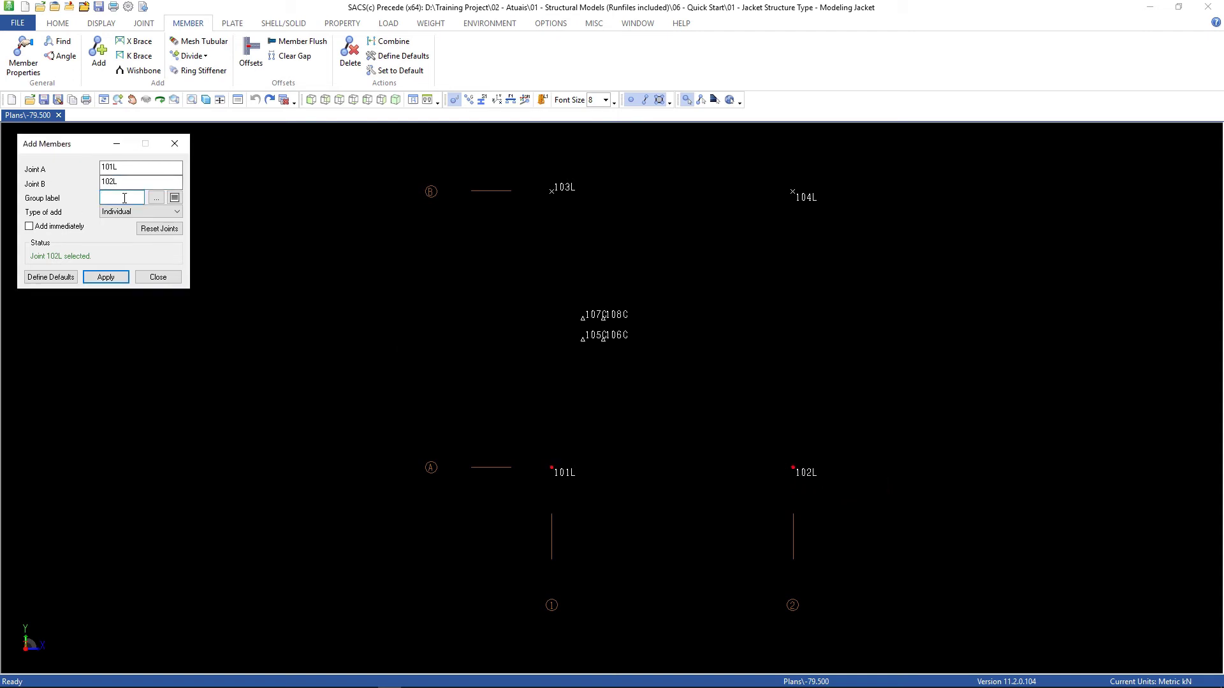
type("H11")
left_click(106, 278)
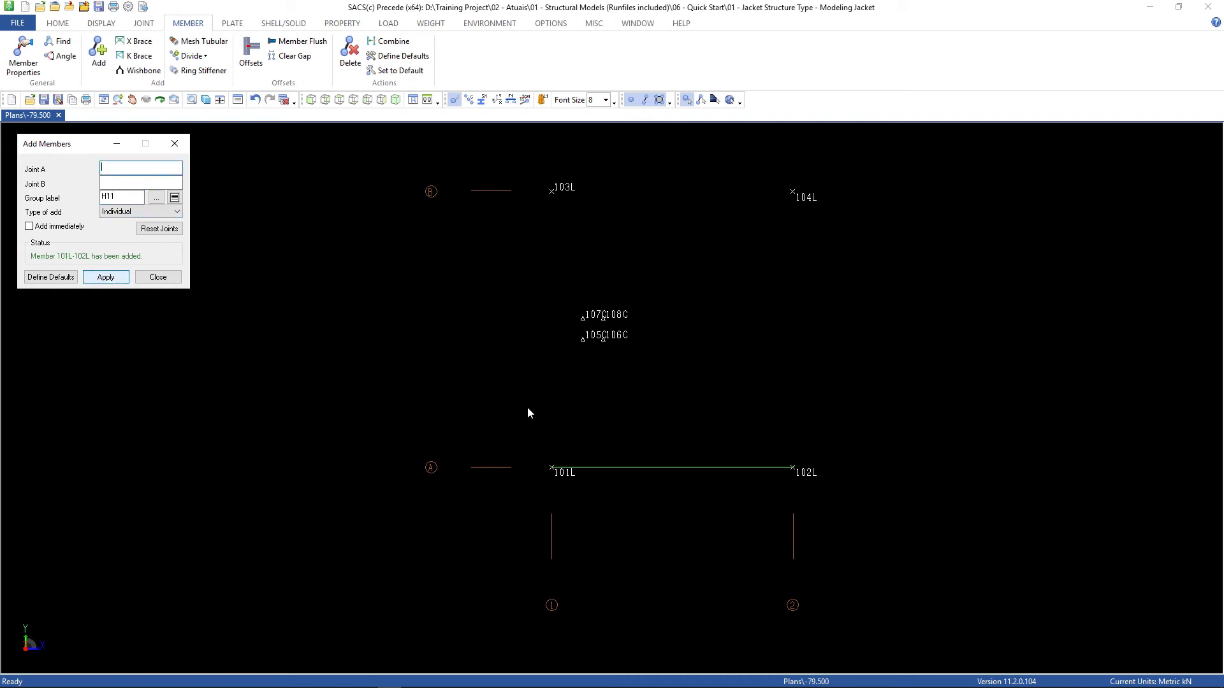
- Complete the perimeter framing with H11 members 102L-104L, 101L-103L and 103L-104L
left_click(797, 473)
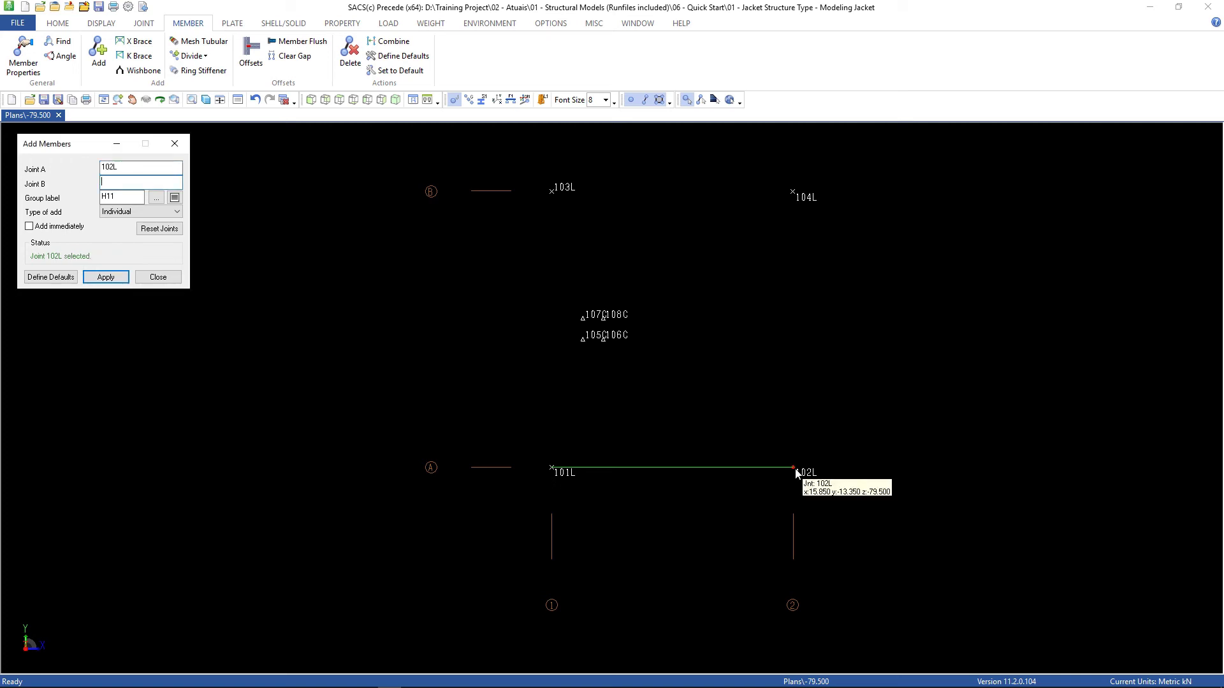
left_click(794, 192)
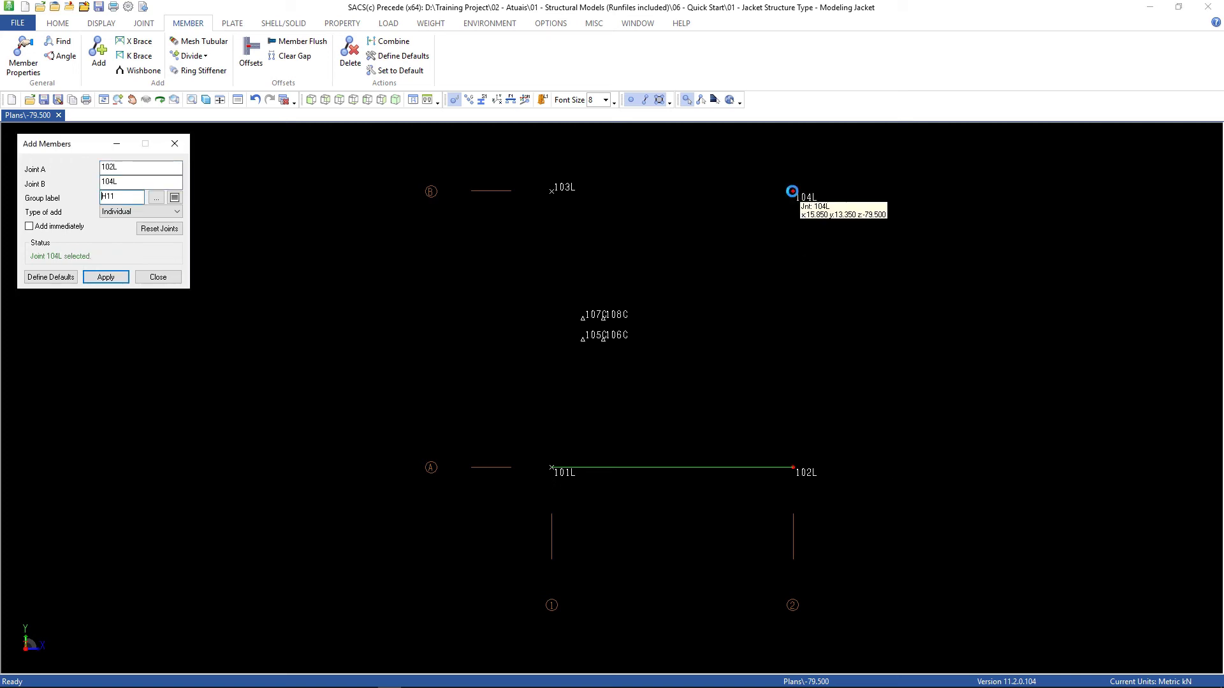
key("Return")
left_click(552, 469)
left_click(553, 190)
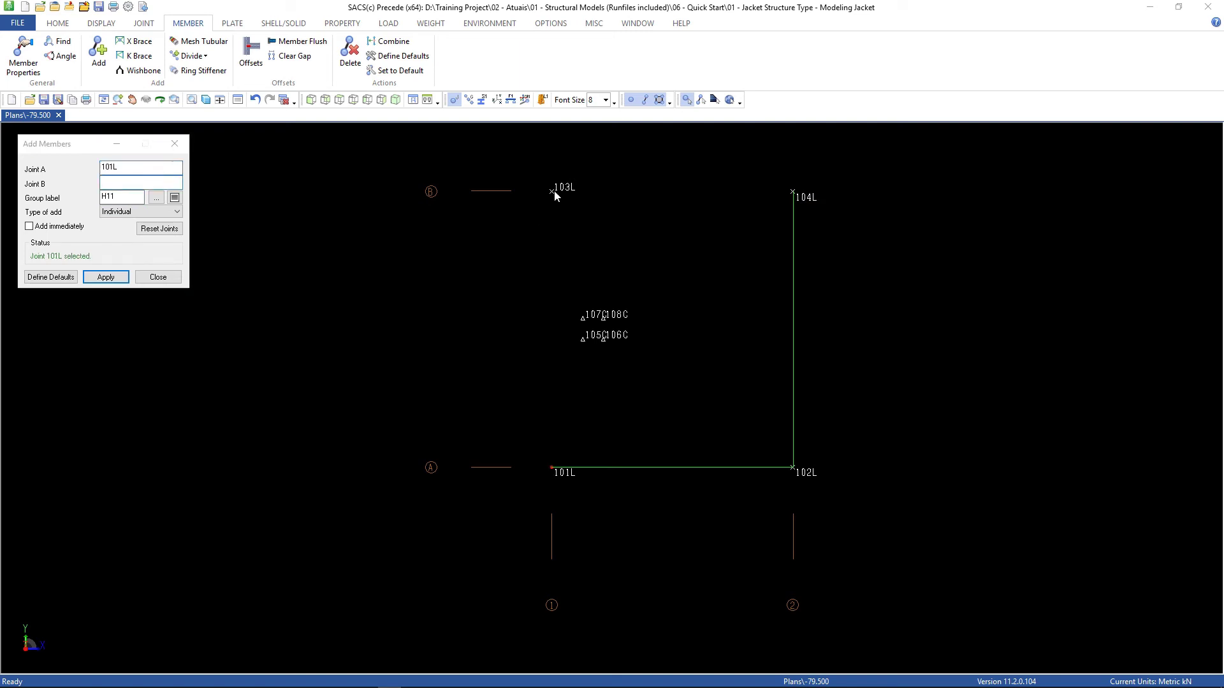
key("Return")
left_click(554, 191)
left_click(792, 193)
key("Return")
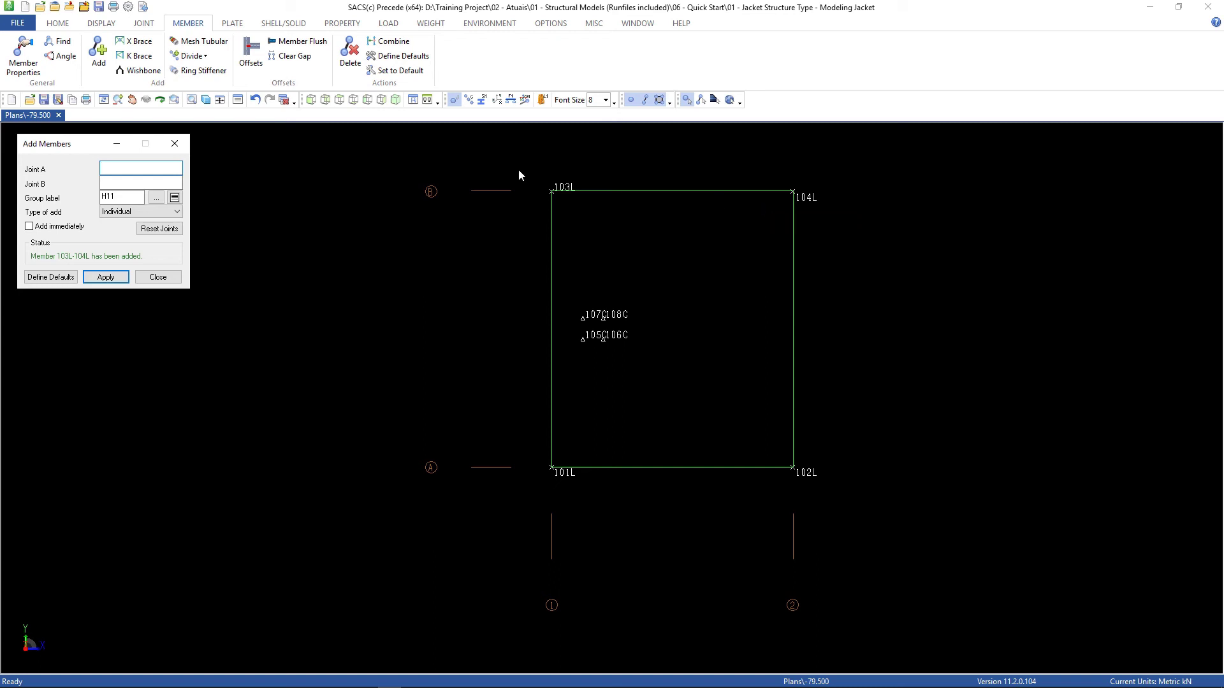
- Divide member 103L-104L at ratio 0.5 with new joint 1100, using the next available name if it already exists
left_click(191, 57)
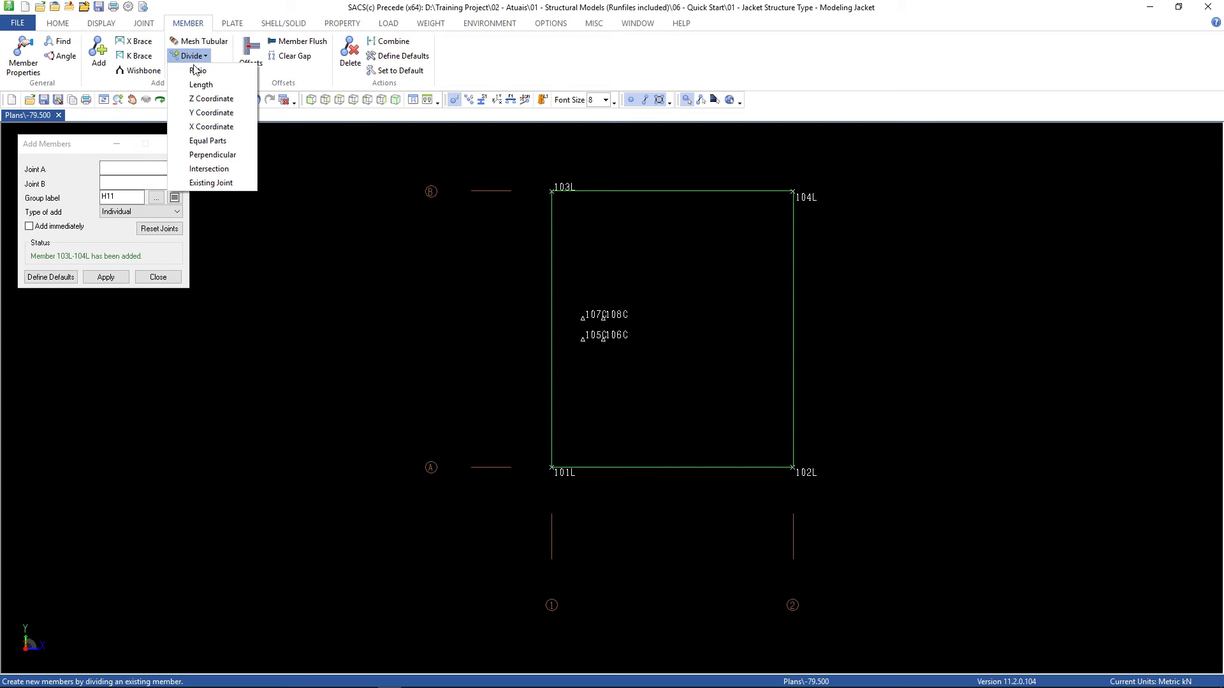
left_click(199, 75)
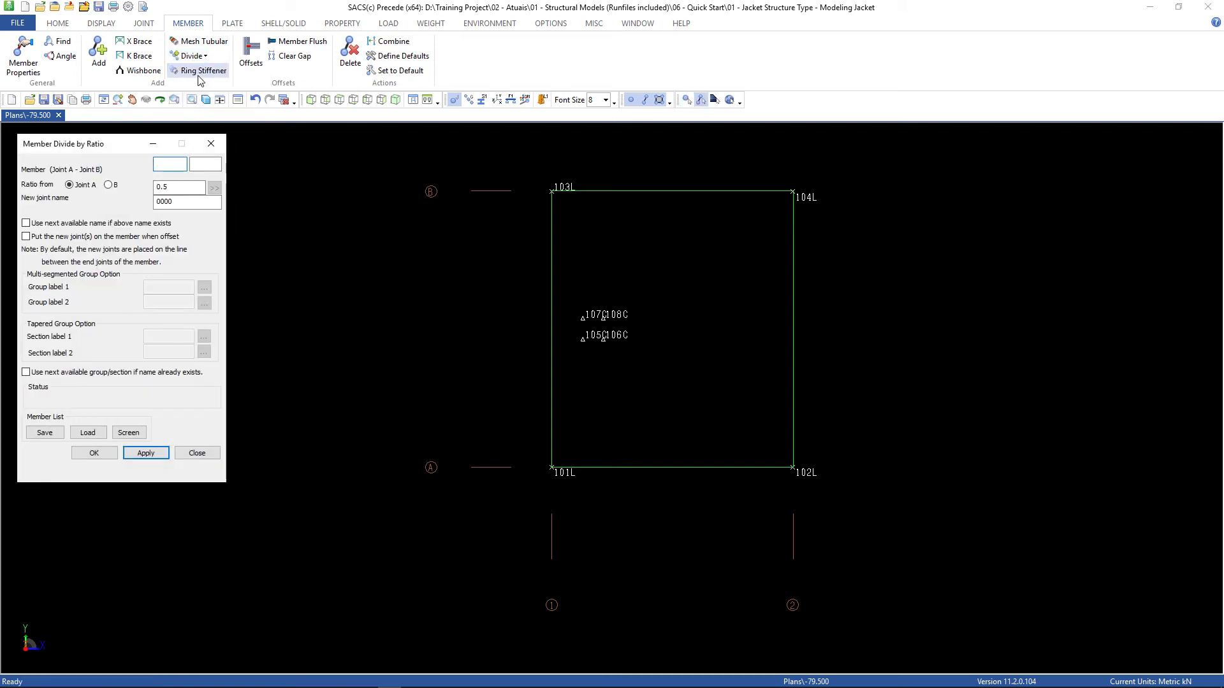
left_click(664, 193)
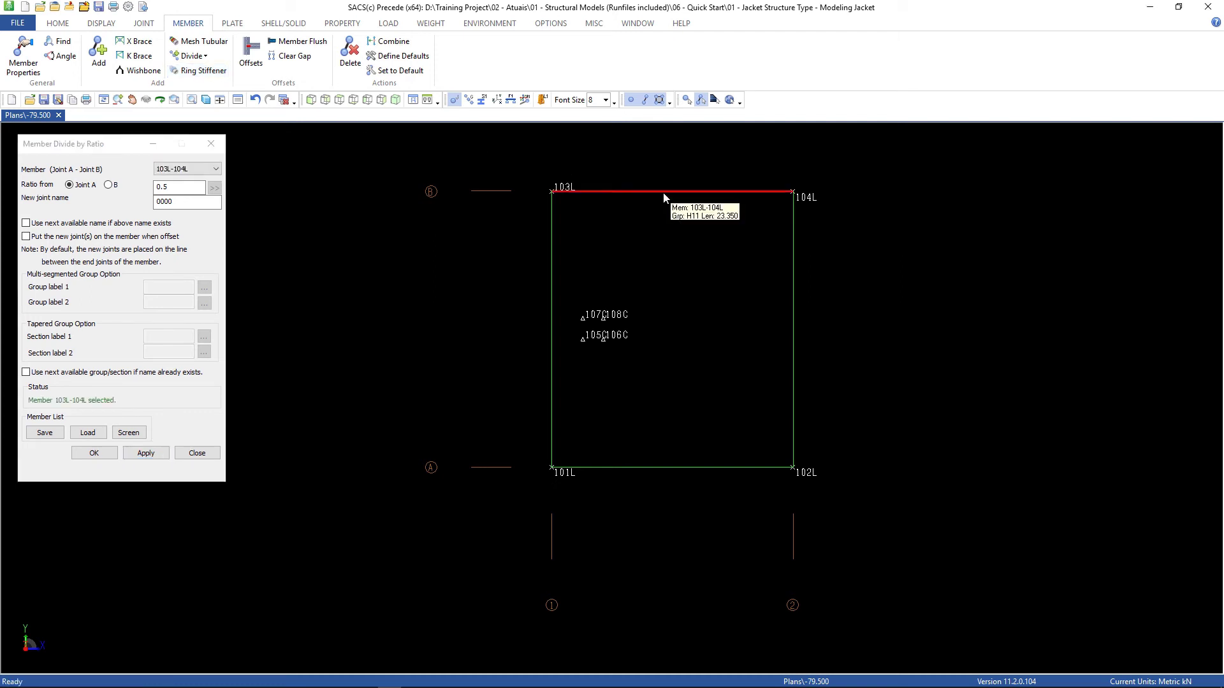
left_click(171, 186)
left_click(178, 204)
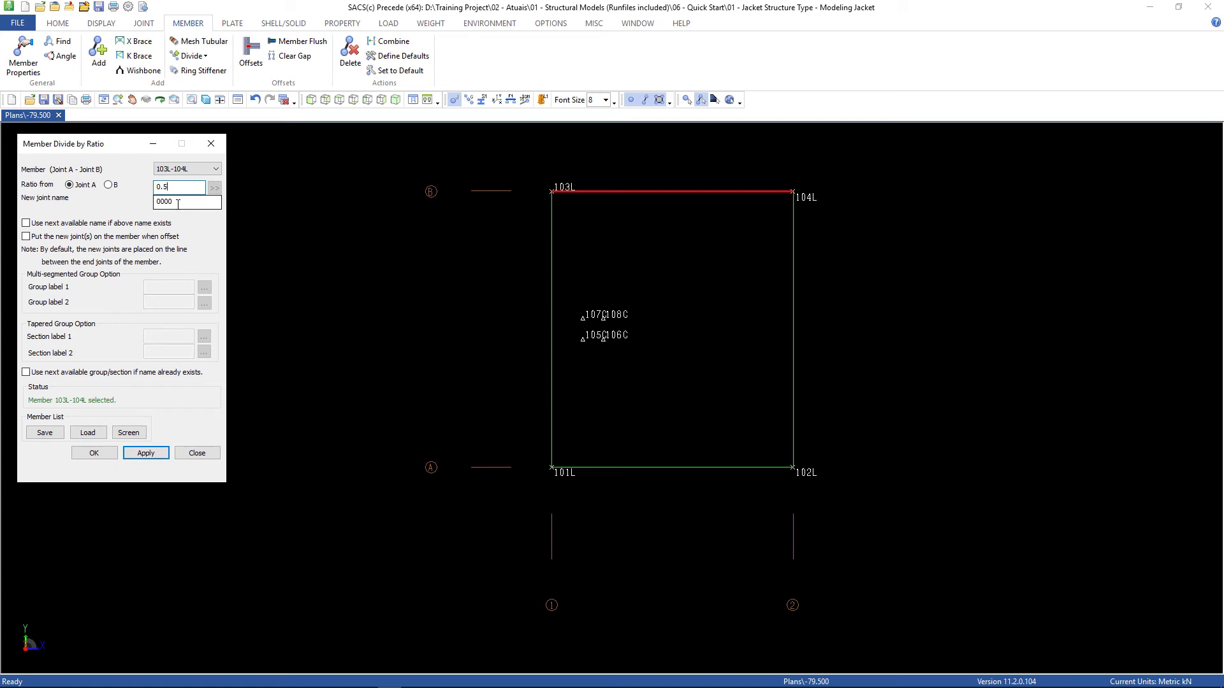
double_click(177, 204)
type("11")
left_click(26, 224)
left_click(146, 454)
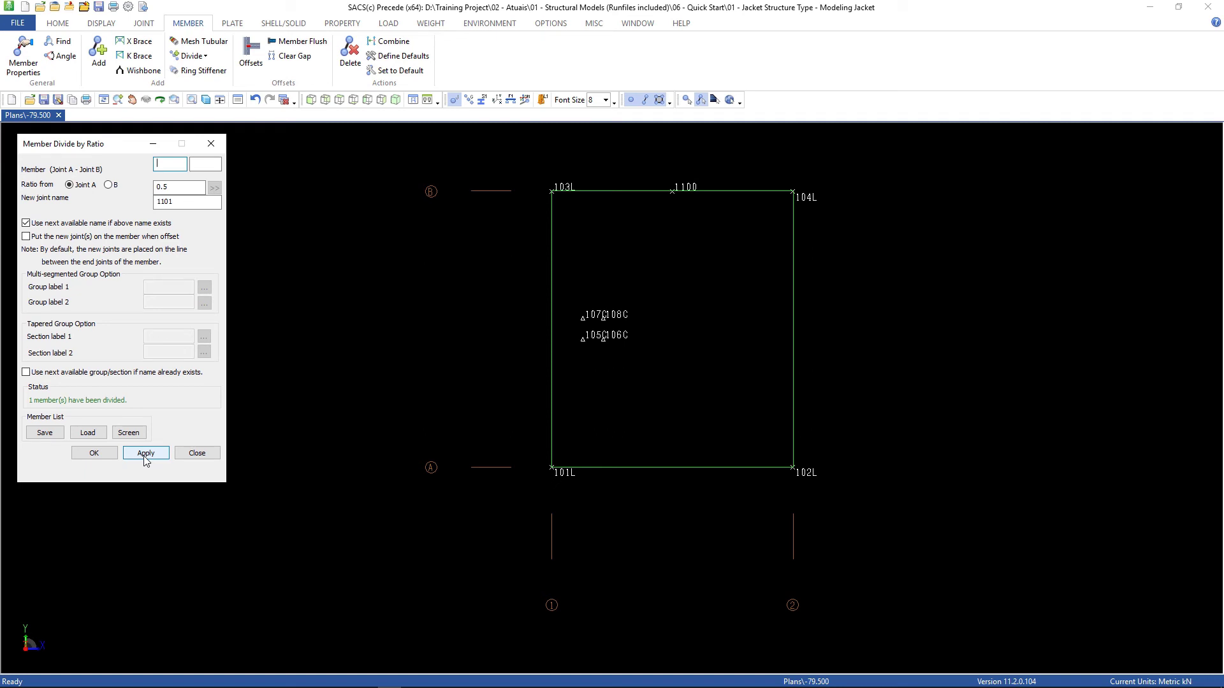
- Divide members 101L-102L and 102L-104L at ratio 0.5, then close the divide and member-adding dialogs
left_click(656, 468)
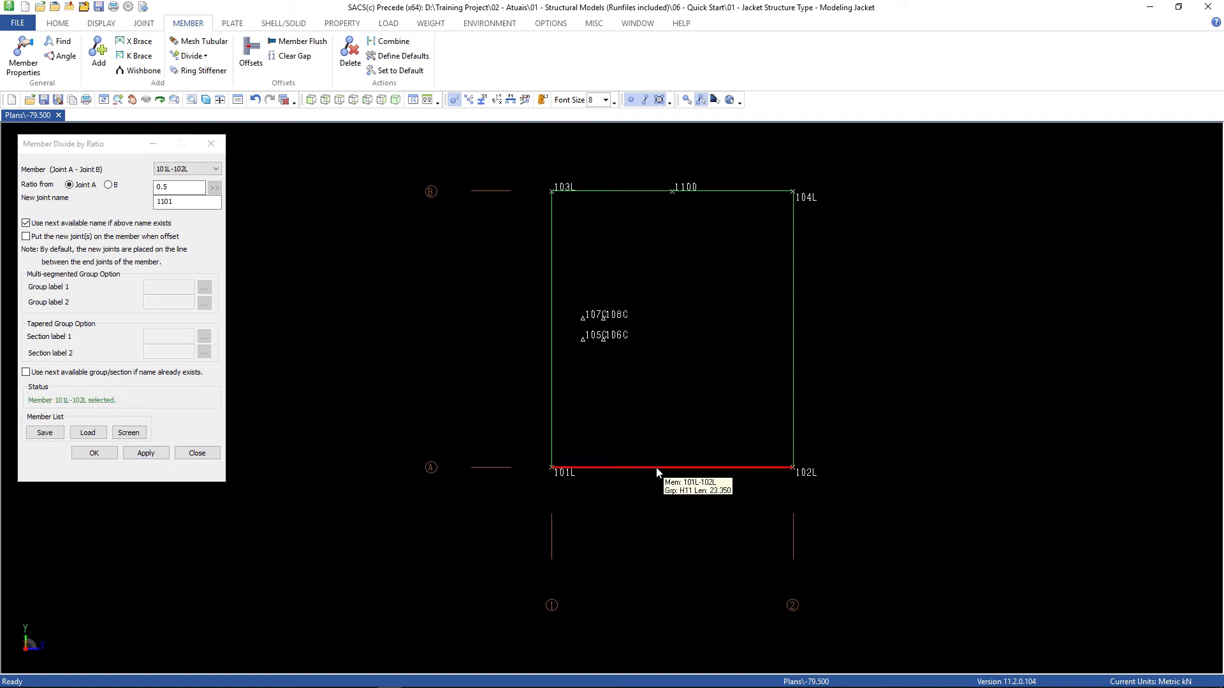
left_click(146, 454)
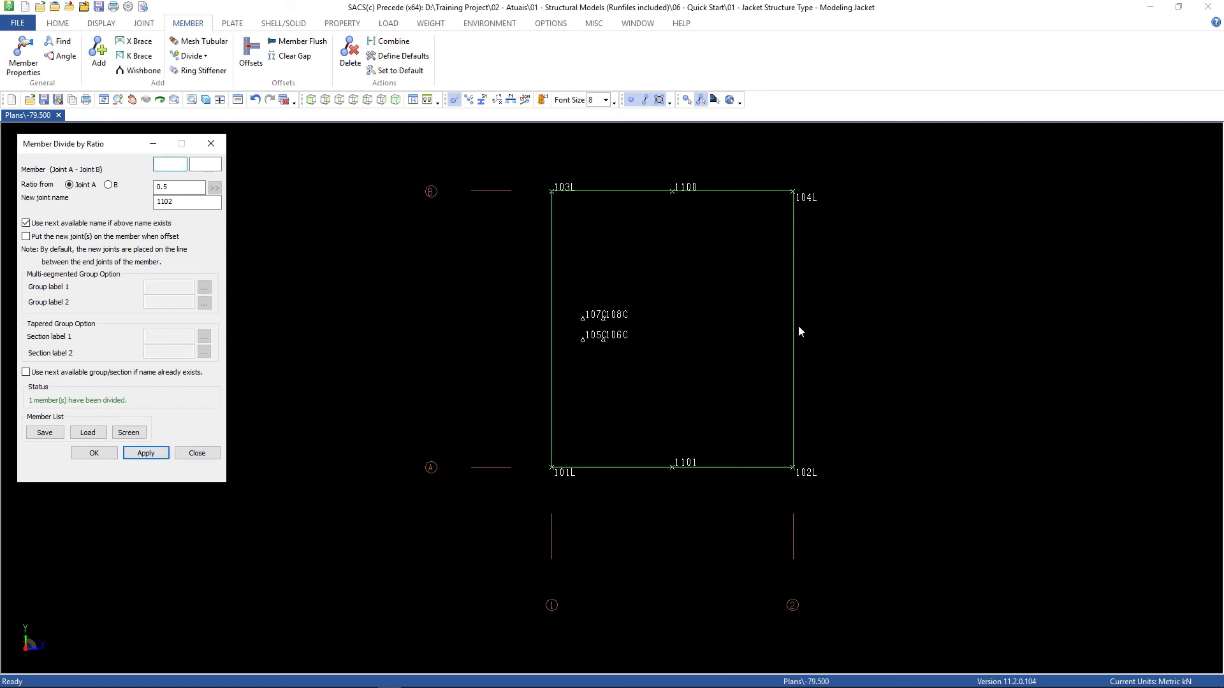
left_click(797, 329)
left_click(146, 453)
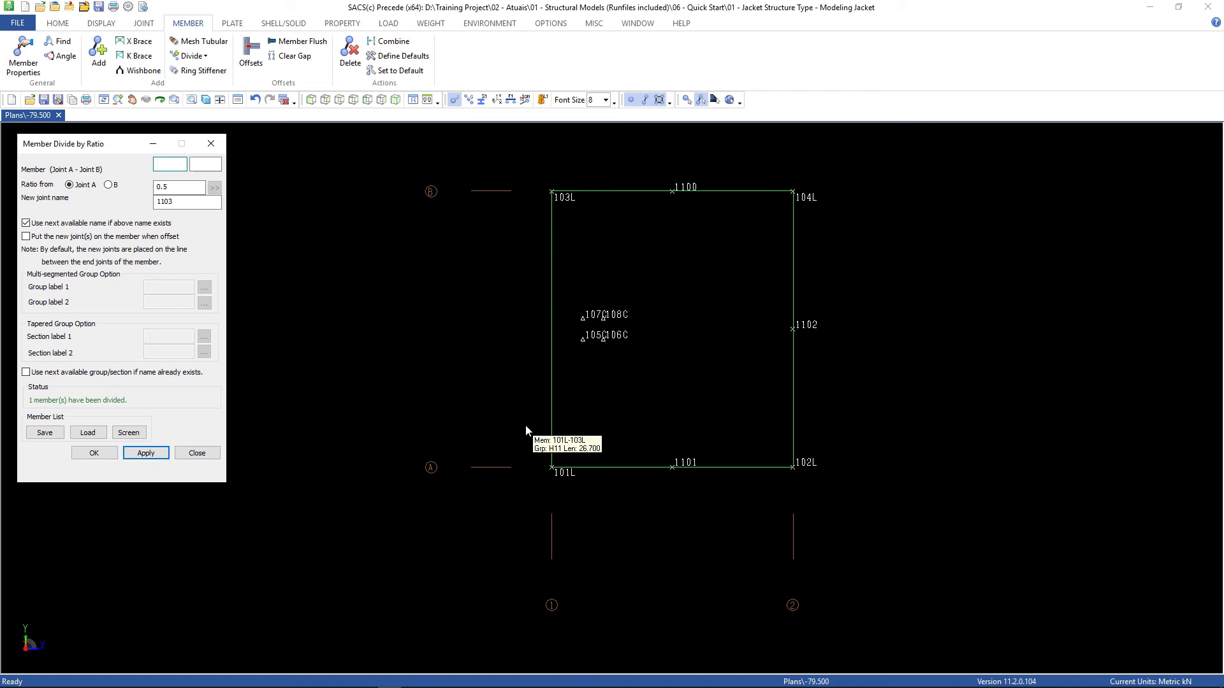
left_click(197, 452)
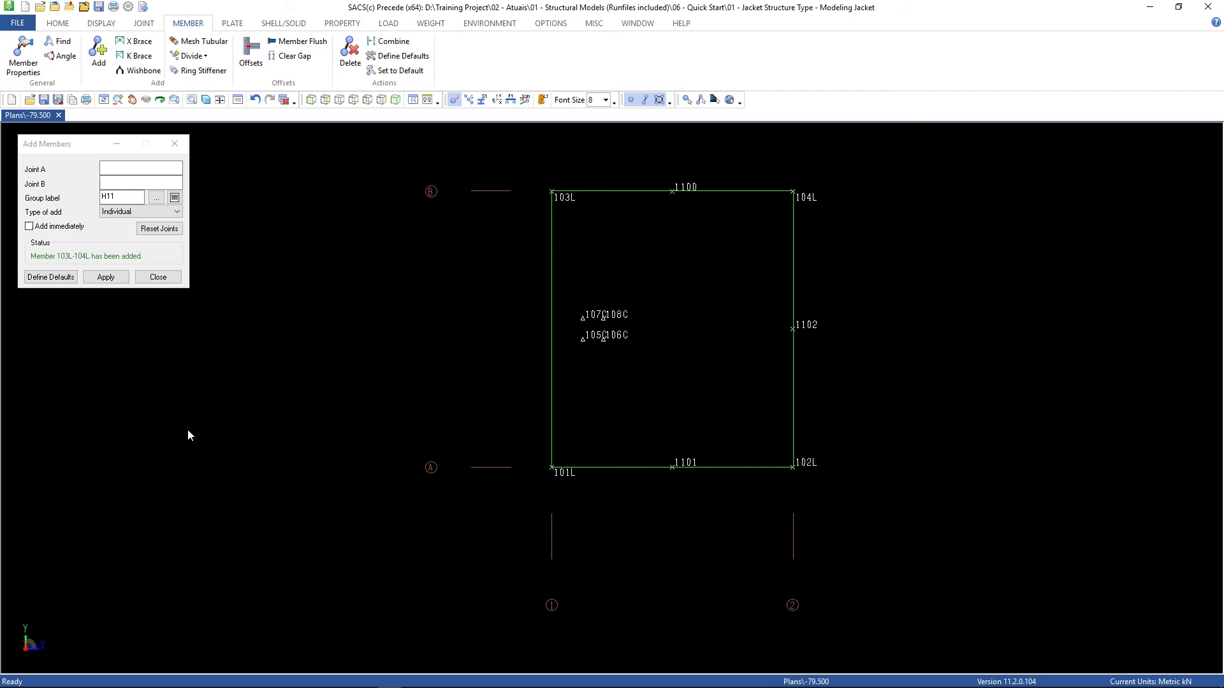
left_click(160, 277)
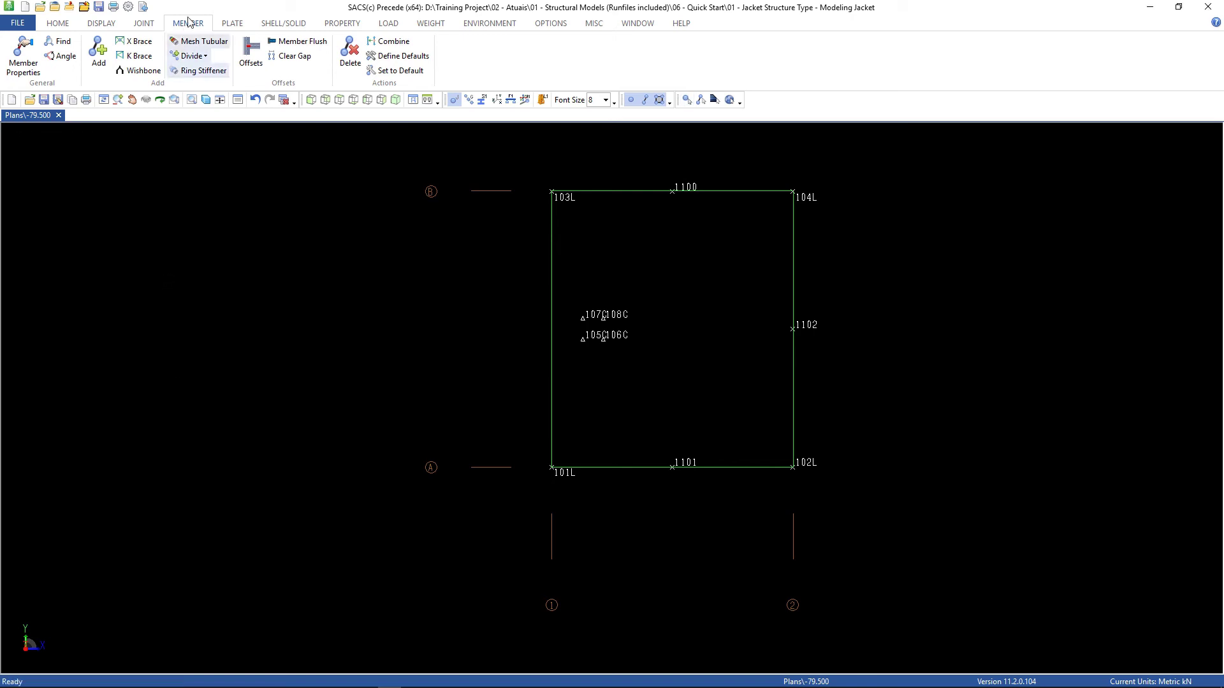
- Divide member 101L-103L by length at 11.35 m from joint A with new joint 1103
left_click(201, 58)
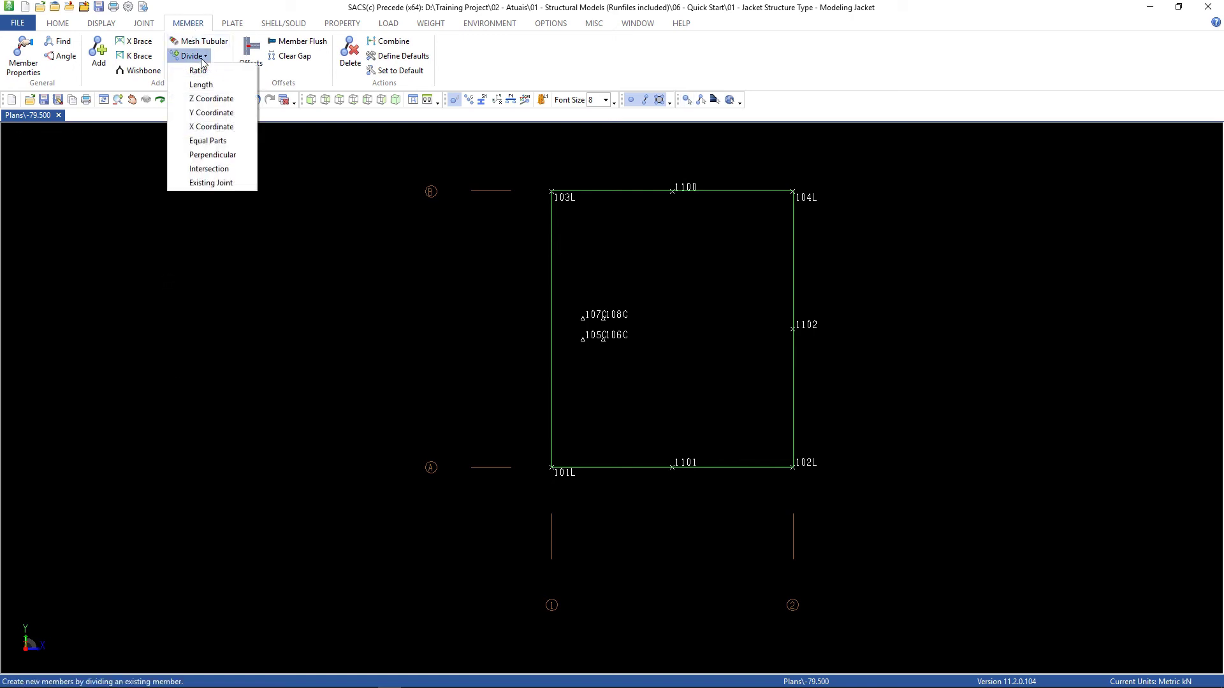
left_click(200, 84)
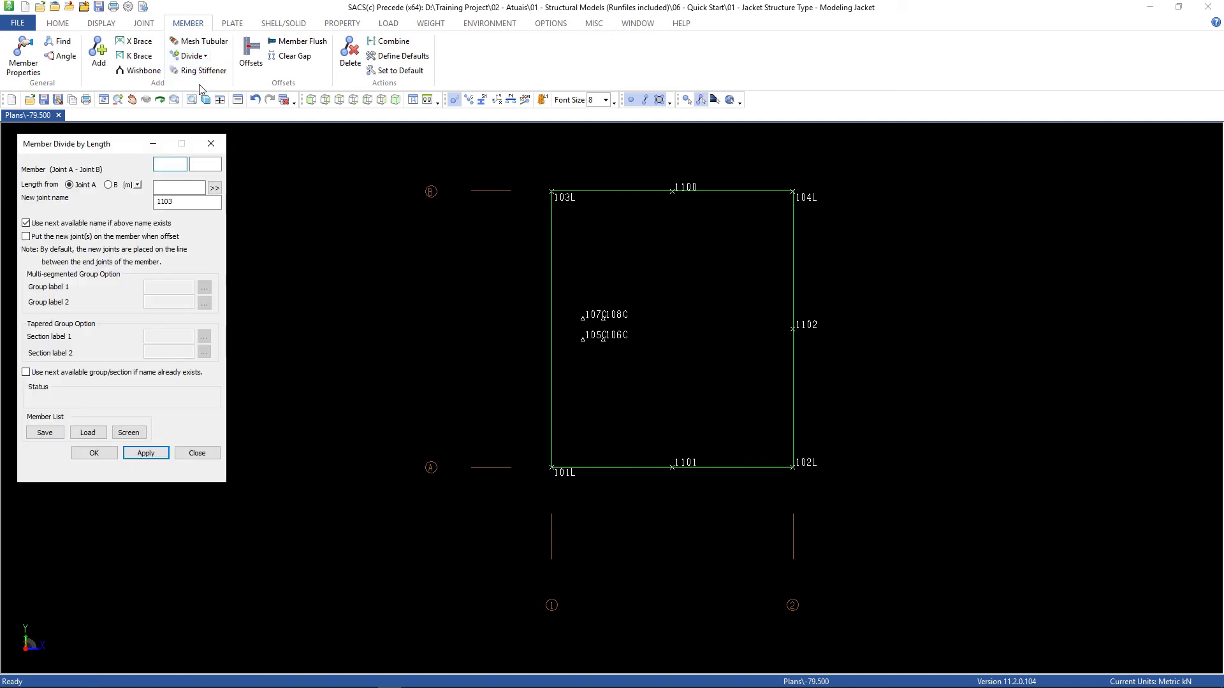
left_click(552, 291)
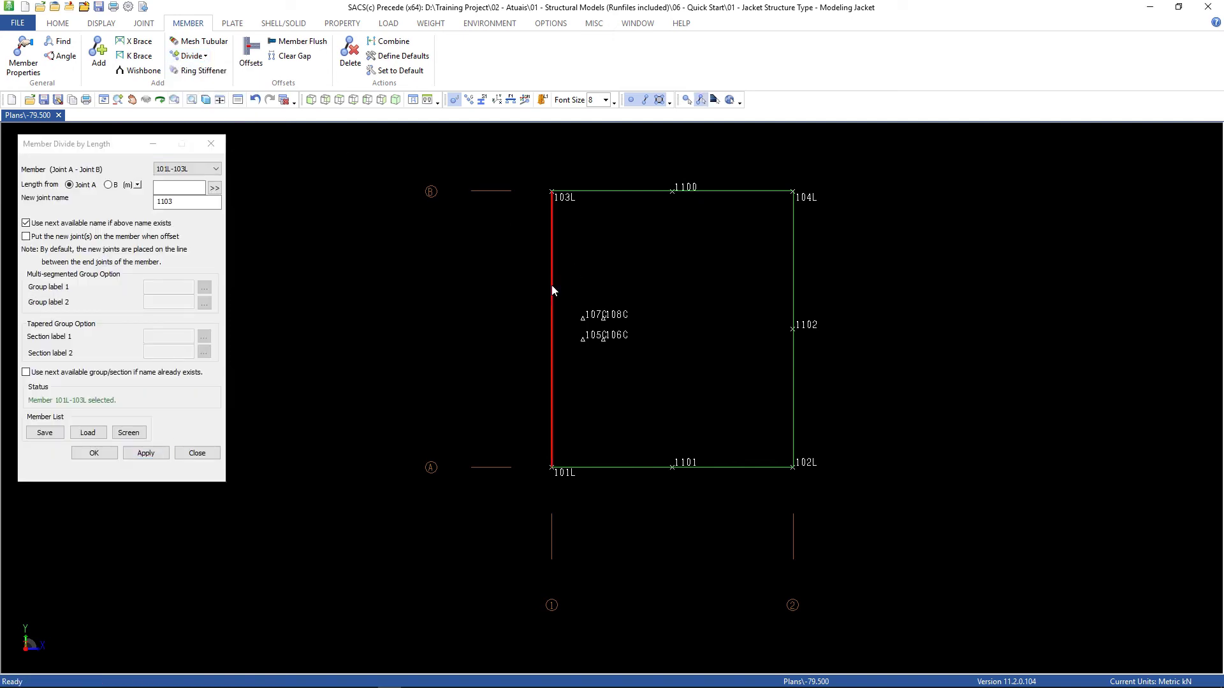
left_click(179, 190)
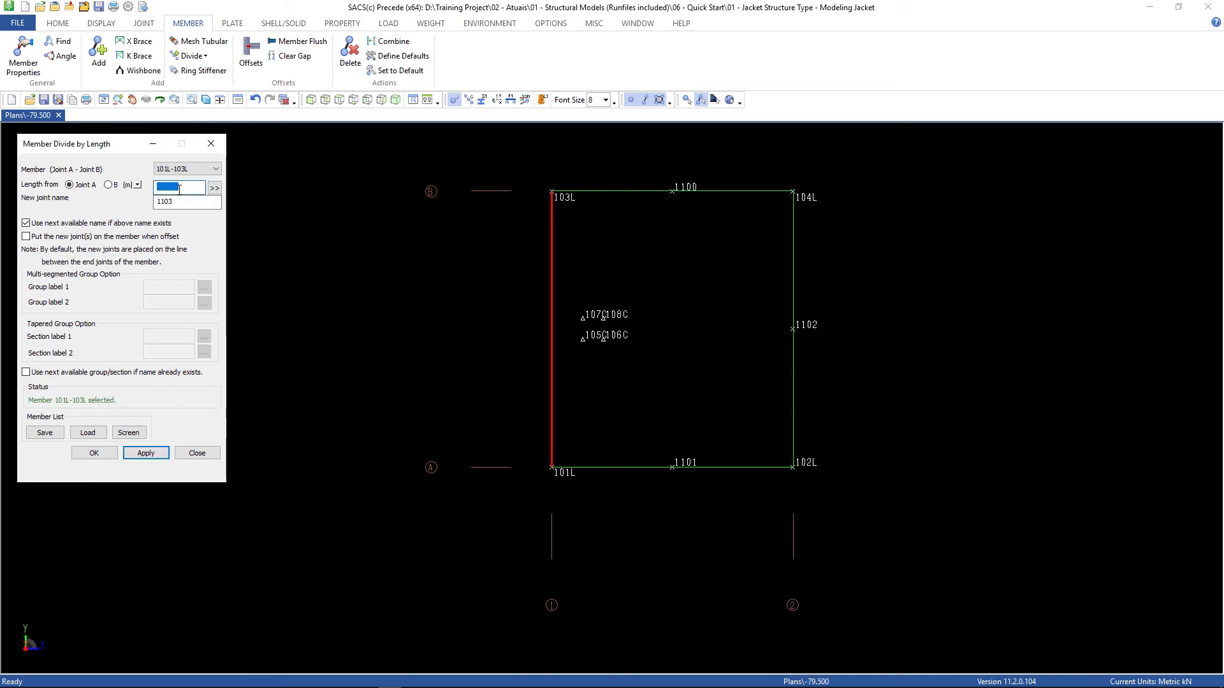
type("11.35")
left_click(179, 203)
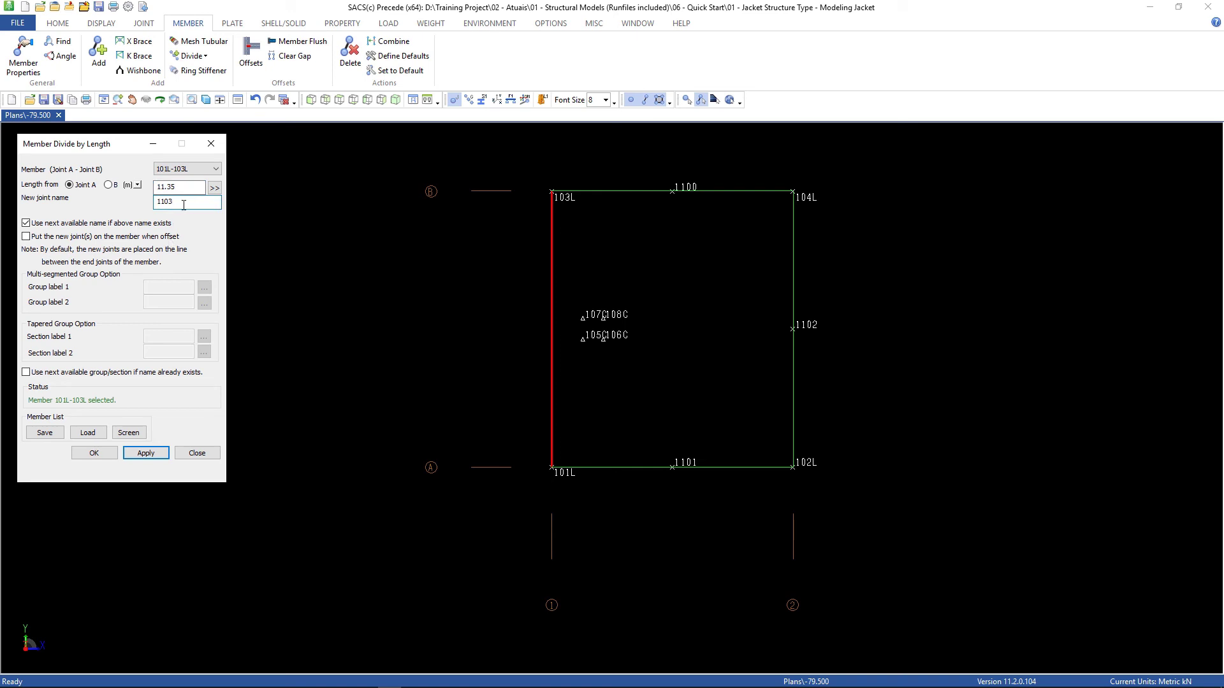
left_click(151, 459)
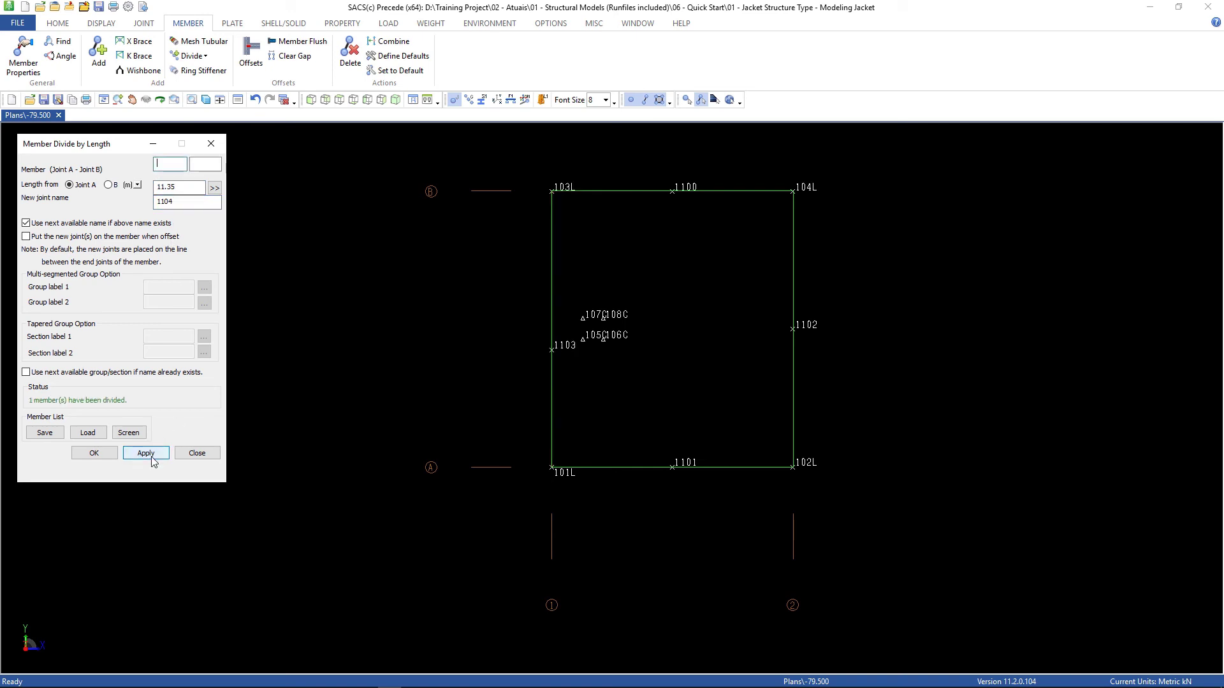
- Divide member 1103-103L by length at 4 m from joint A with new joint 1104, then close the divide dialog
left_click(552, 284)
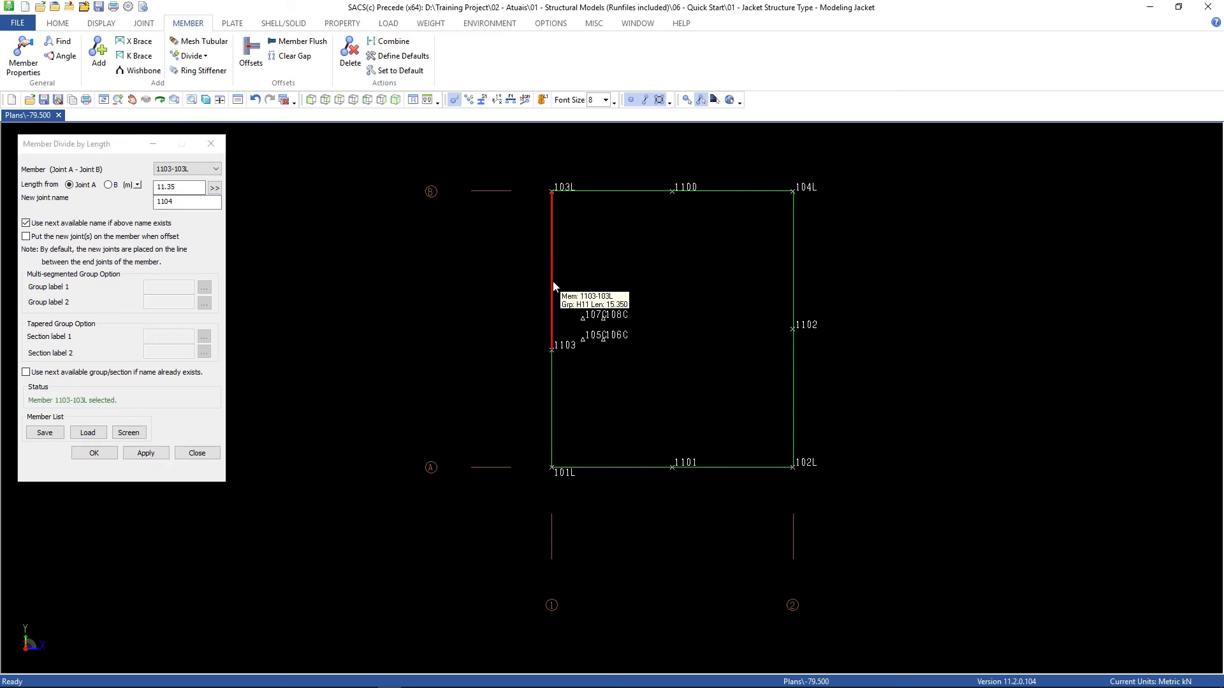
left_click(181, 185)
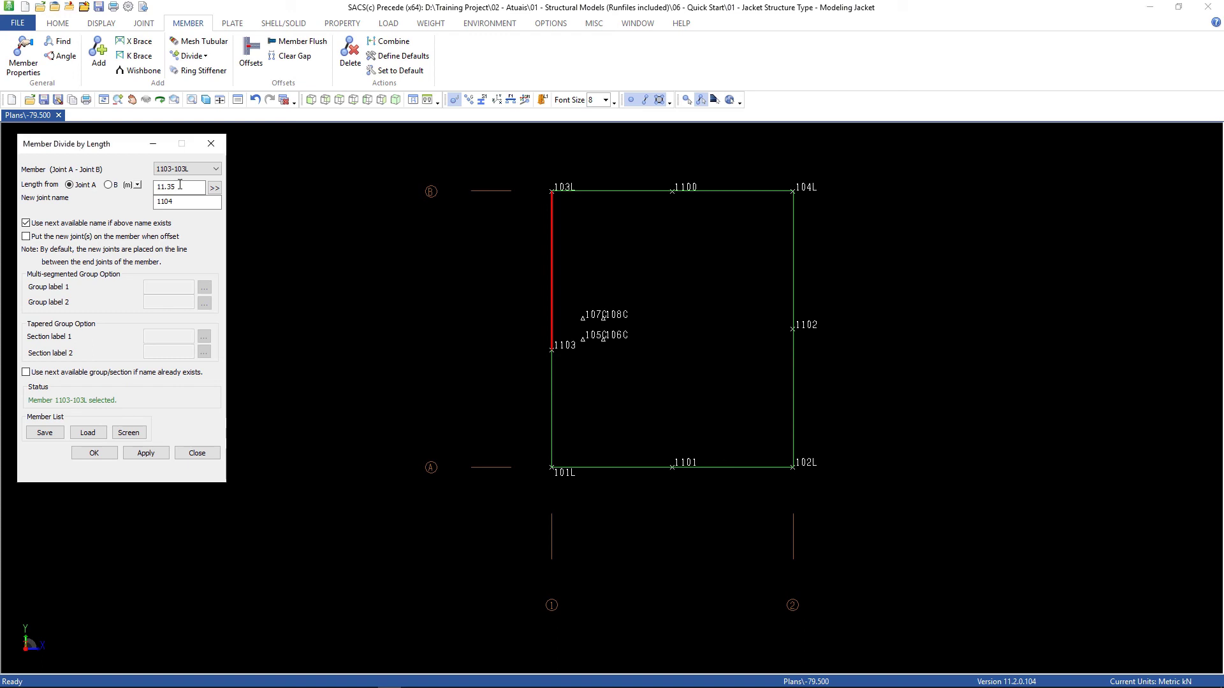
double_click(181, 185)
type("4.")
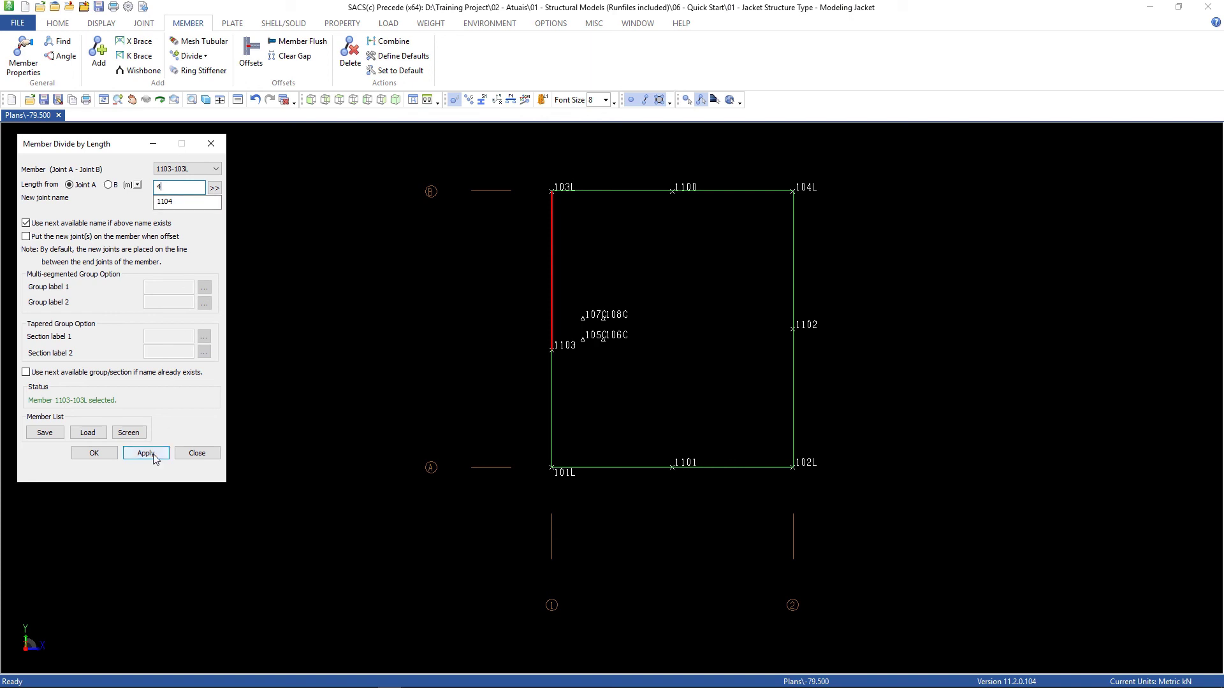
left_click(196, 453)
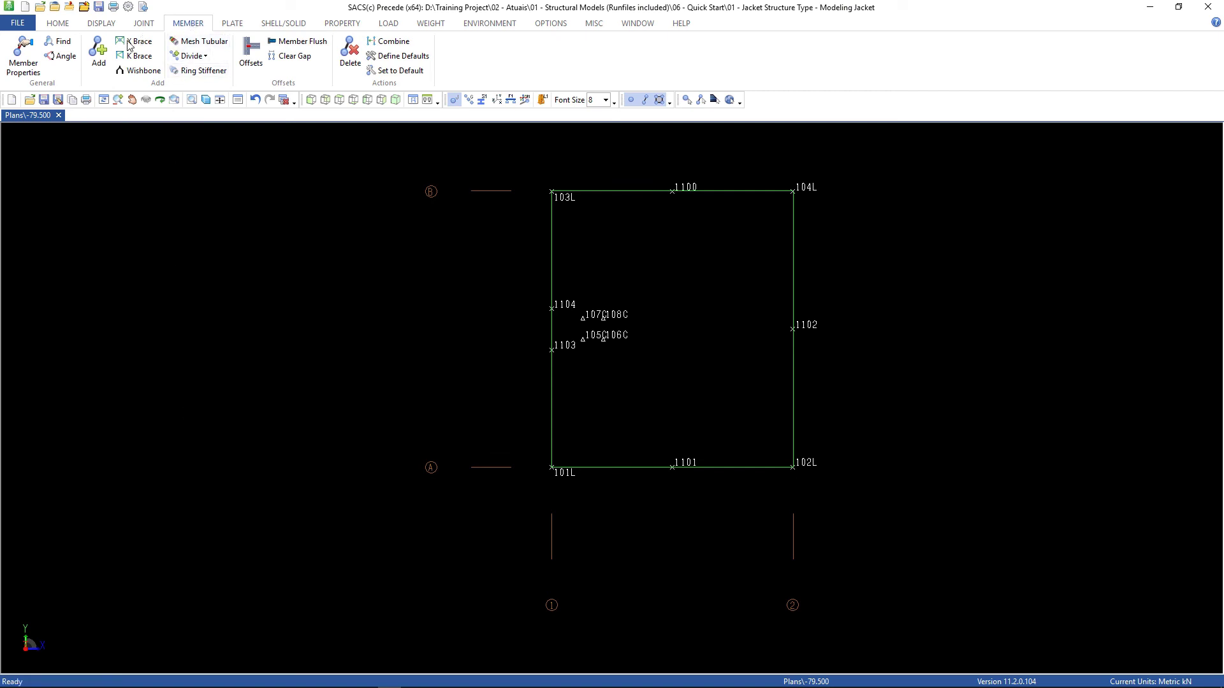
- Add an individual member from joint 1101 to joint 1100 with group label H12
left_click(99, 57)
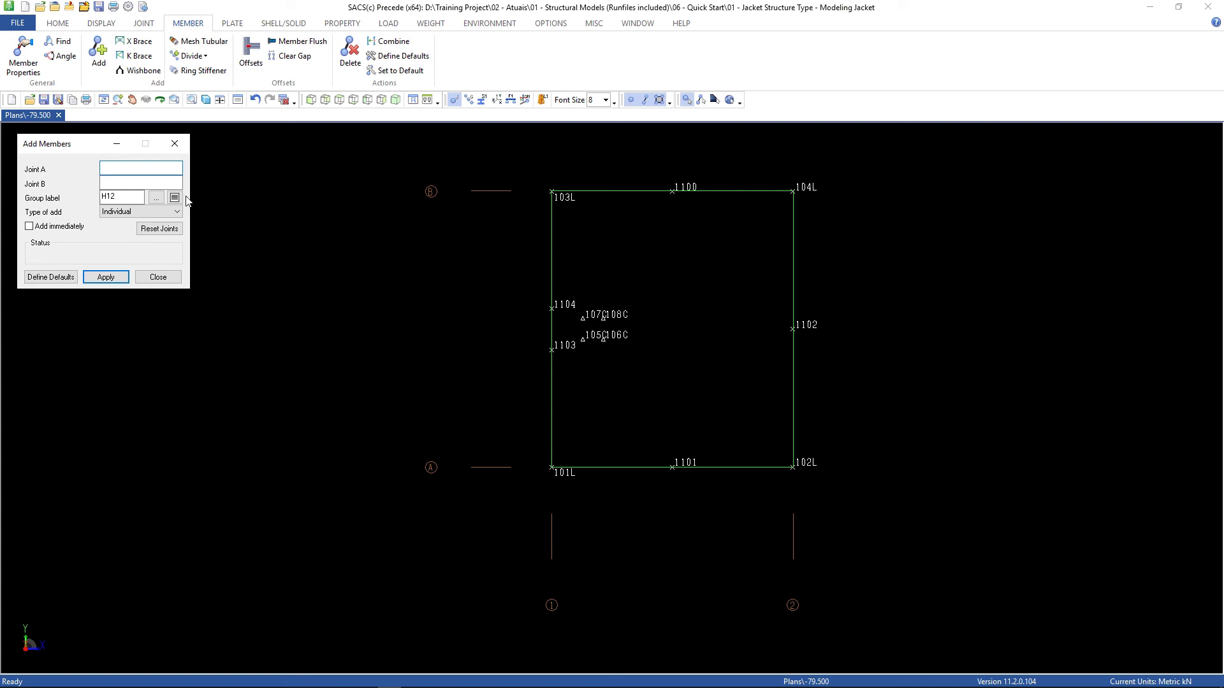
left_click(672, 469)
left_click(672, 191)
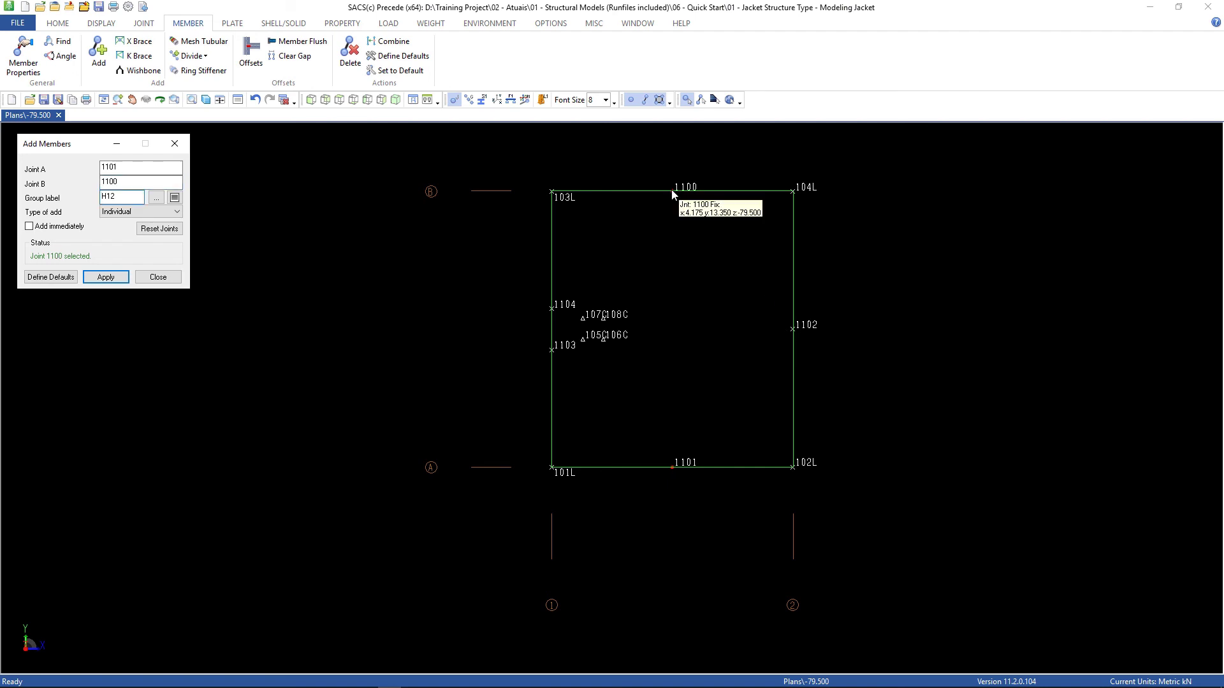
left_click(105, 276)
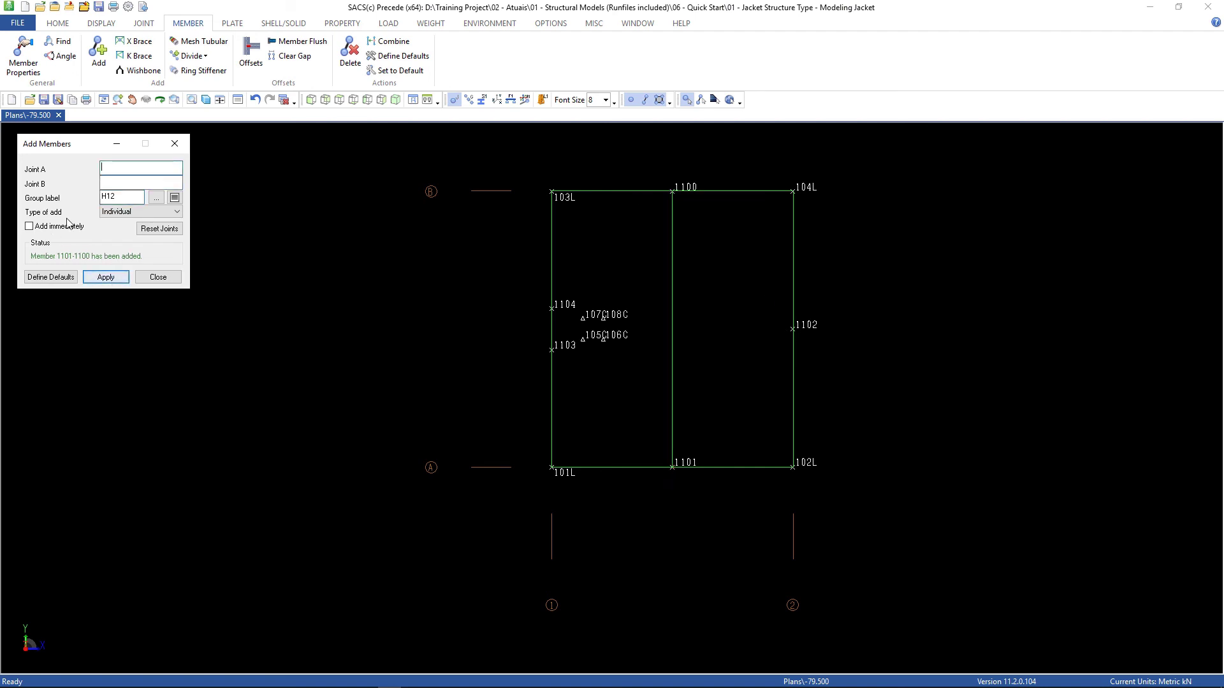
- Set the group label to H13 and add diagonal members 1101-1102 and 1102-1100
left_click(126, 196)
left_click(130, 168)
left_click(672, 470)
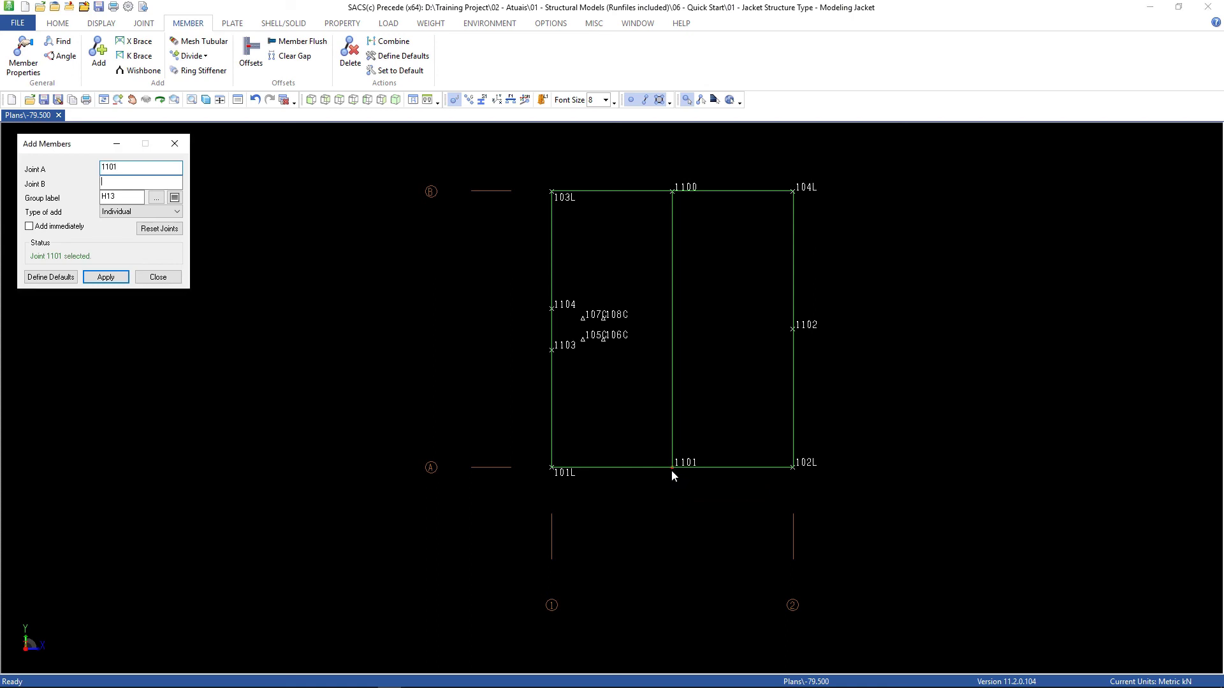
left_click(791, 332)
key("Return")
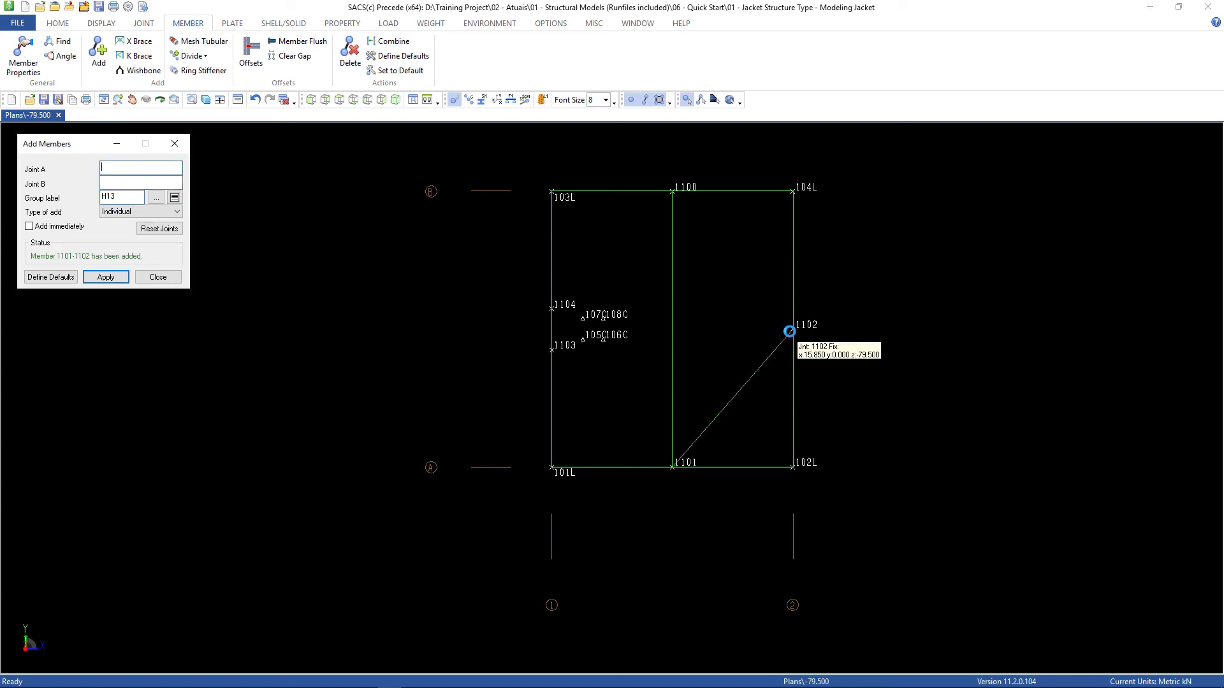
left_click(795, 333)
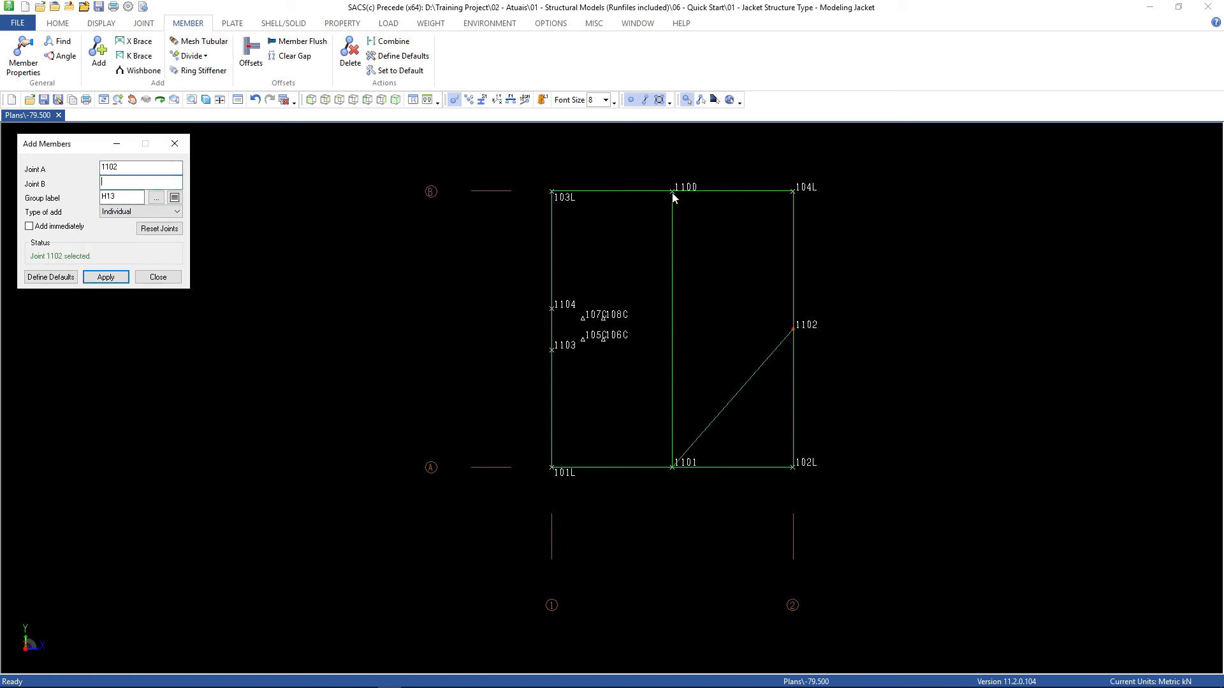
key("Return")
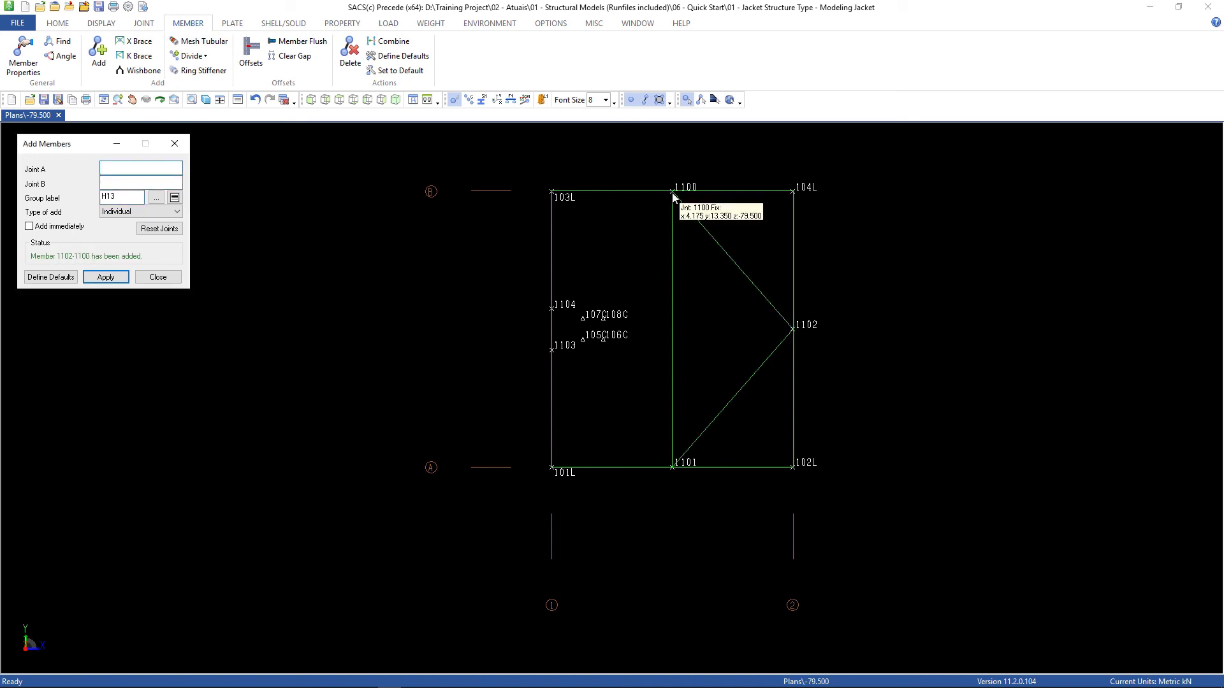
- Add an H13 diagonal member from joint 1104 to joint 1100
left_click(557, 315)
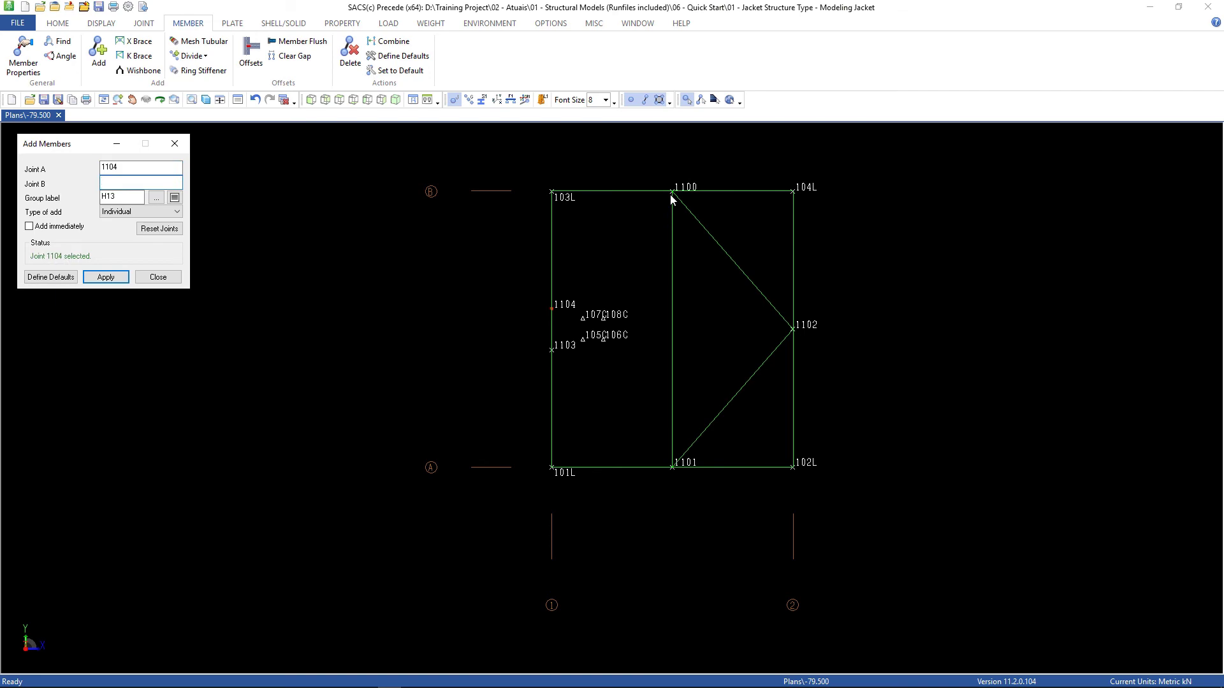
left_click(670, 194)
key("Return")
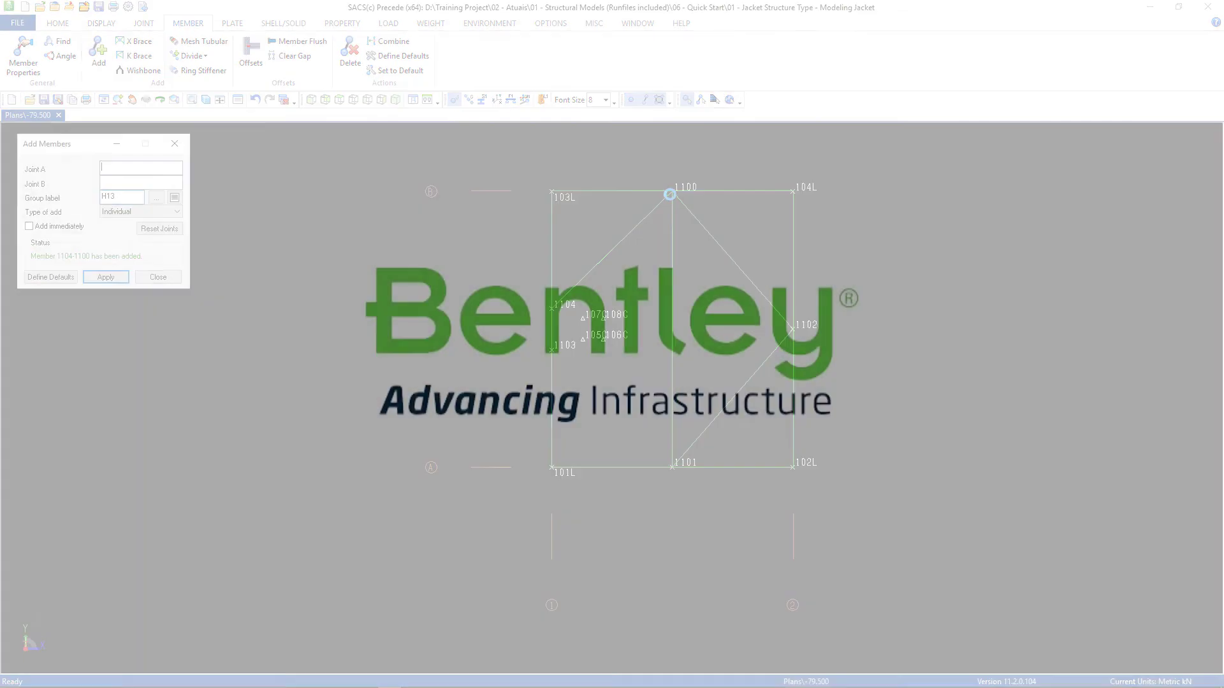